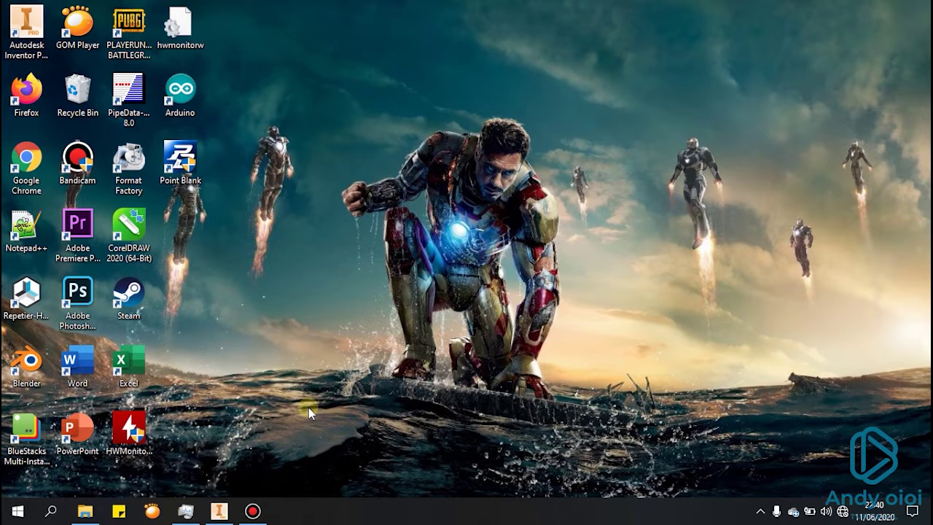
Restore the Autodesk Inventor window from the taskbar to its Get Started page
{"action": "left_click", "coordinate": [221, 513]}
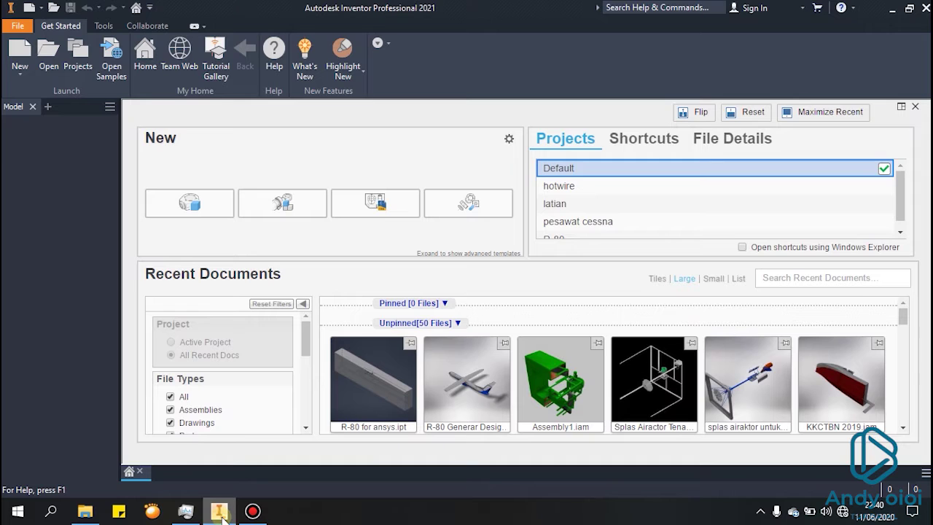
Create a new part file, Part2, and start a 2D sketch
{"action": "left_click", "coordinate": [194, 205]}
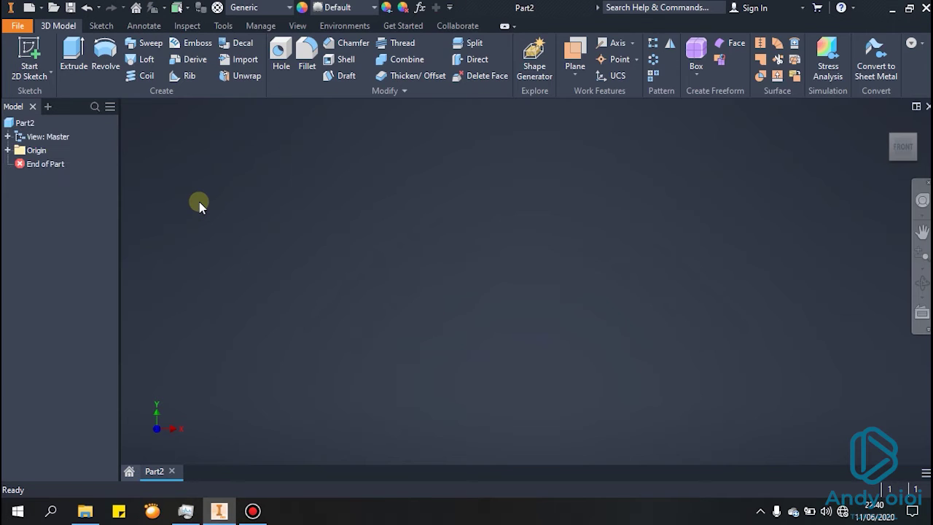
{"action": "left_click", "coordinate": [32, 59]}
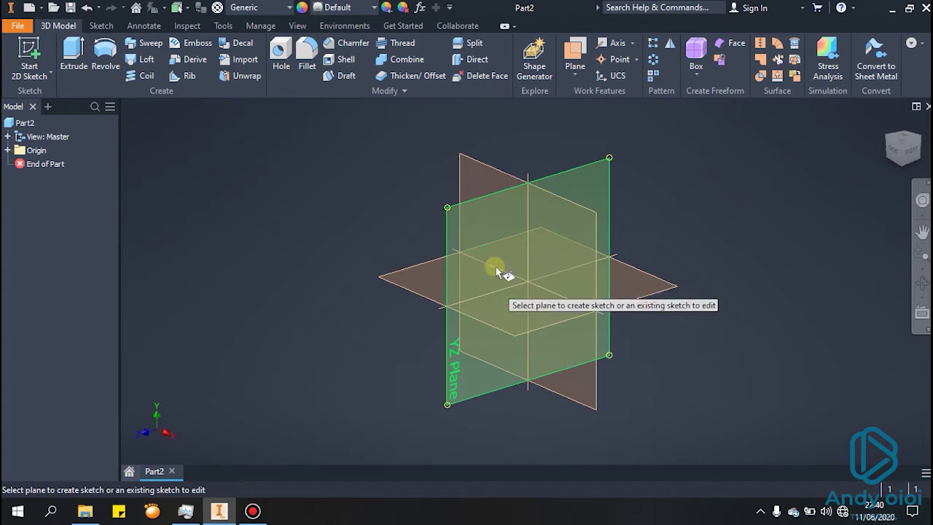
On the XY plane, draw a center-point arc of radius 20 from the origin to the horizontal axis
{"action": "left_click", "coordinate": [590, 242]}
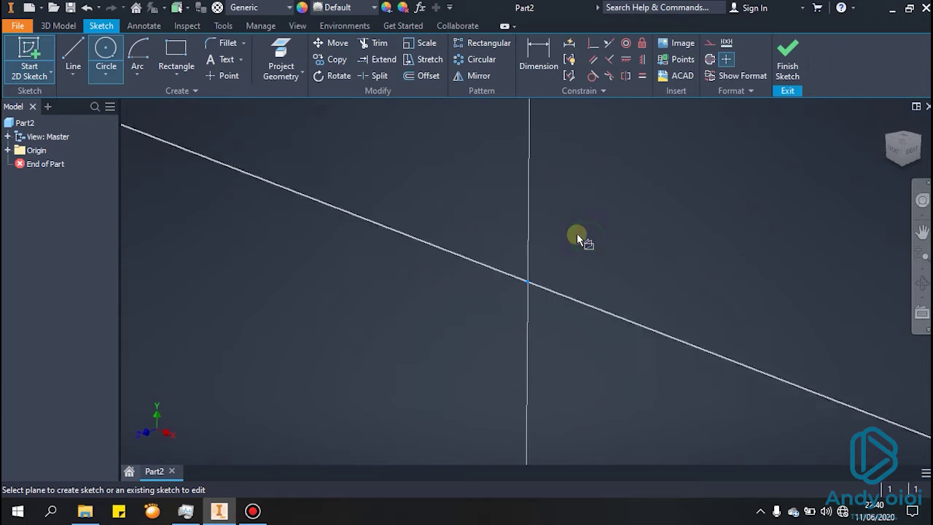
{"action": "left_click", "coordinate": [137, 50]}
{"action": "left_click", "coordinate": [528, 282]}
{"action": "type", "text": "20"}
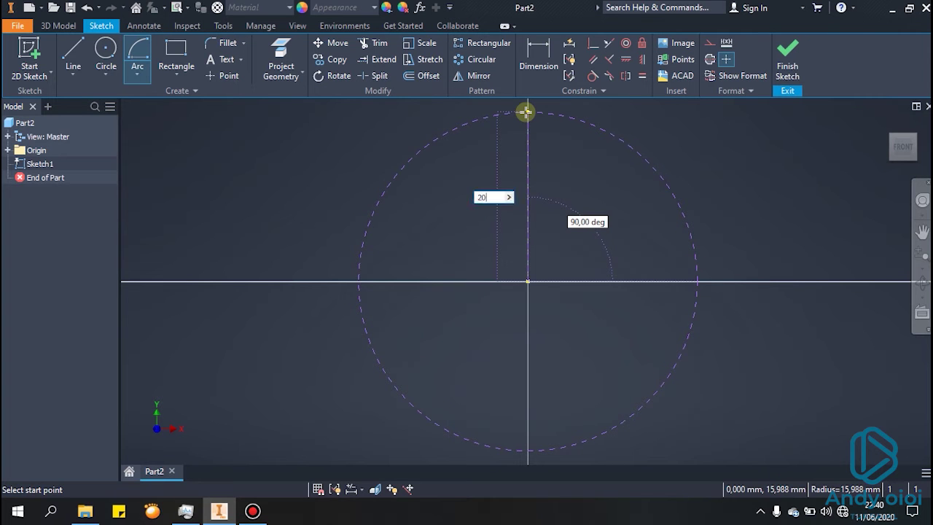
{"action": "key", "text": "Return"}
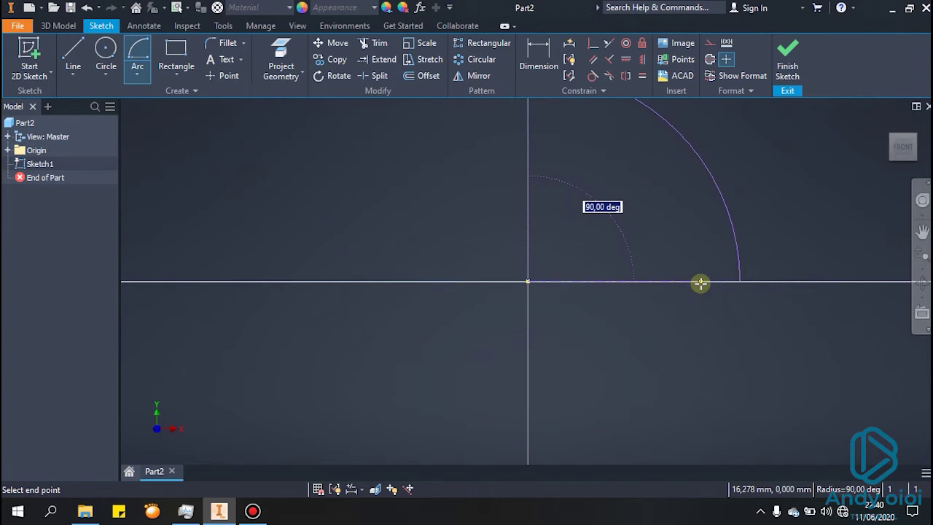
{"action": "left_click", "coordinate": [700, 283]}
{"action": "key", "text": "Escape"}
{"action": "middle_click_drag", "start_coordinate": [440, 172], "coordinate": [419, 274]}
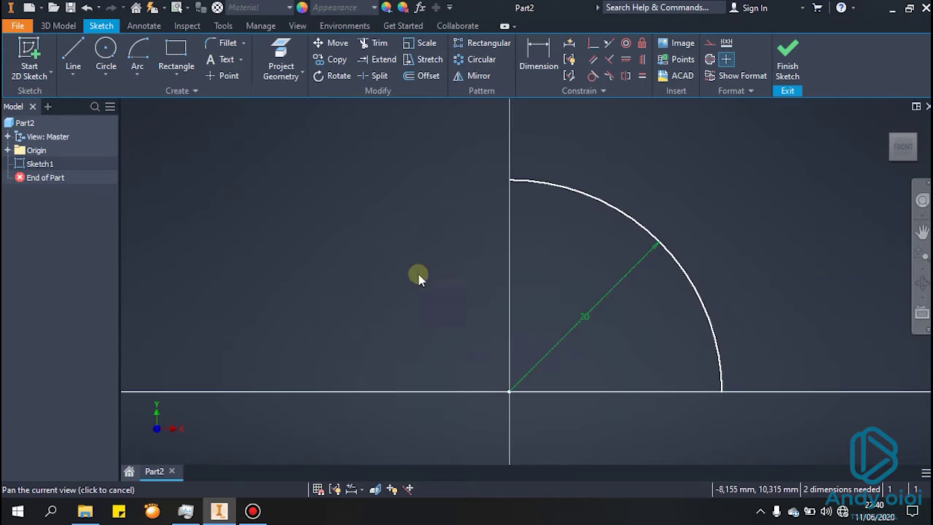
Close the quarter-circle with vertical and horizontal lines through the origin, then finish the sketch
{"action": "left_click", "coordinate": [73, 55]}
{"action": "left_click", "coordinate": [509, 180]}
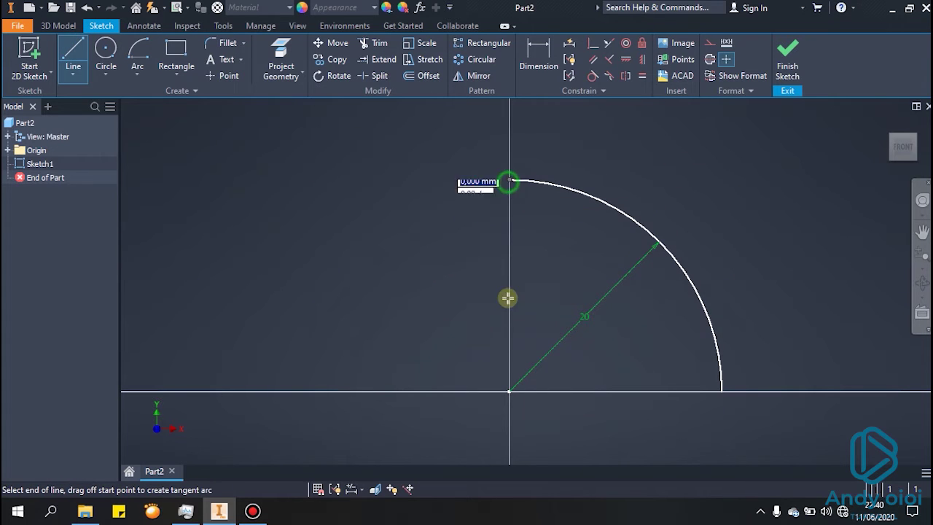
{"action": "left_click", "coordinate": [508, 391]}
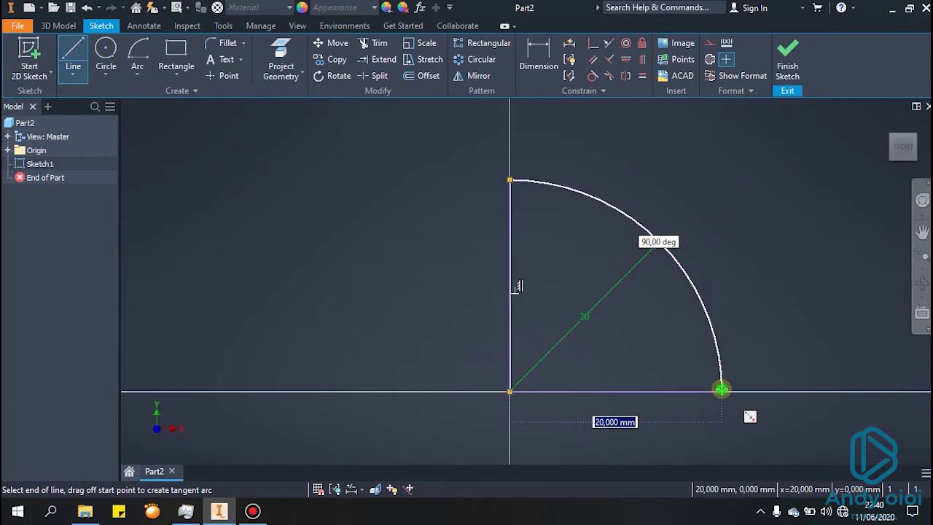
{"action": "left_click", "coordinate": [721, 392]}
{"action": "key", "text": "Escape"}
{"action": "left_click", "coordinate": [785, 57]}
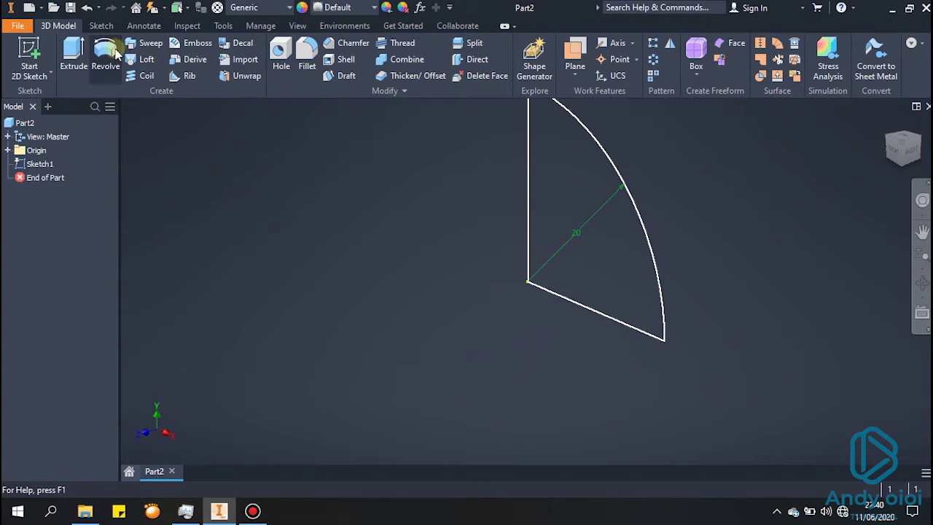
Revolve the quarter-circle 360° about its vertical line into the hemisphere dome, Revolution1
{"action": "left_click", "coordinate": [105, 52]}
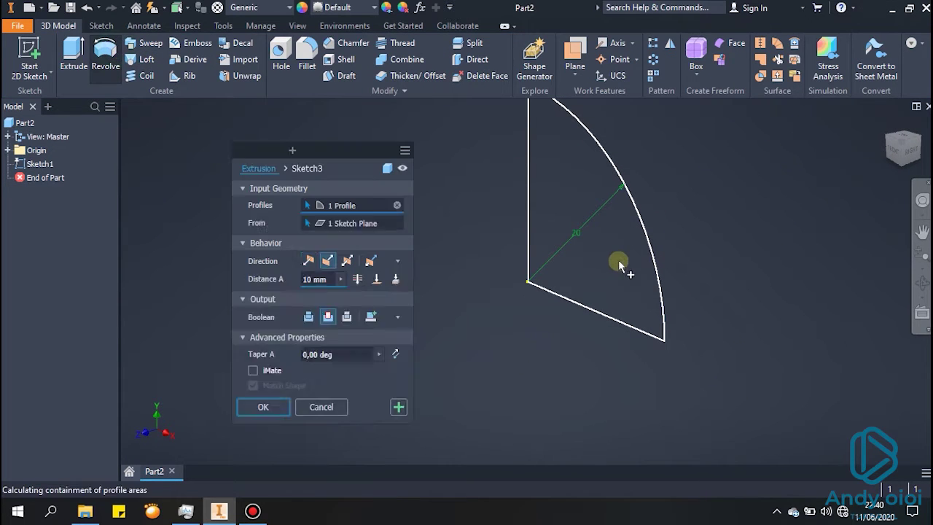
{"action": "left_click", "coordinate": [528, 211]}
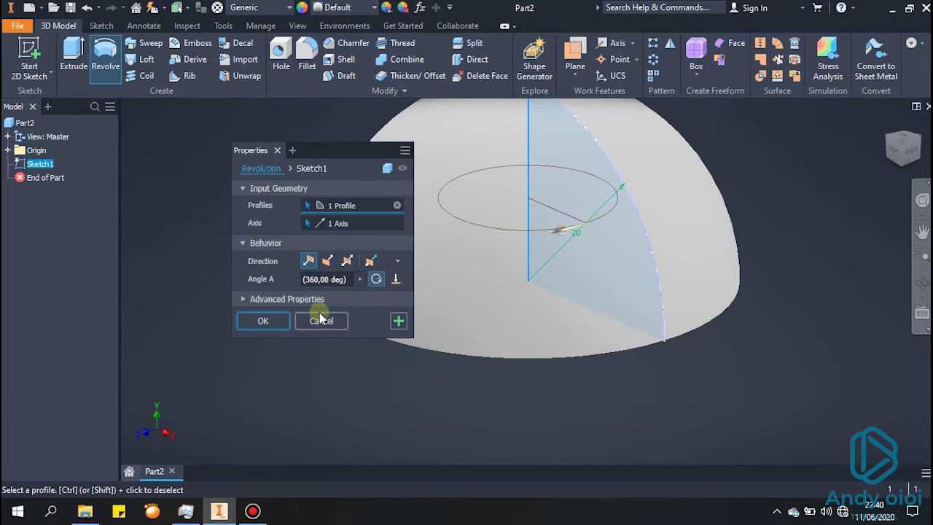
{"action": "left_click", "coordinate": [264, 320]}
{"action": "middle_click_drag", "start_coordinate": [577, 296], "coordinate": [579, 364]}
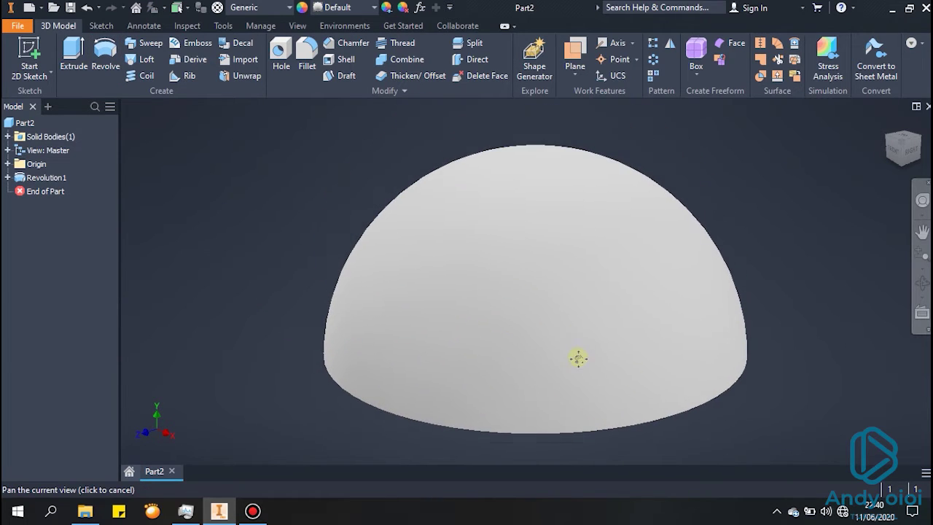
{"action": "scroll", "coordinate": [546, 228], "scroll_direction": "up", "scroll_amount": 3}
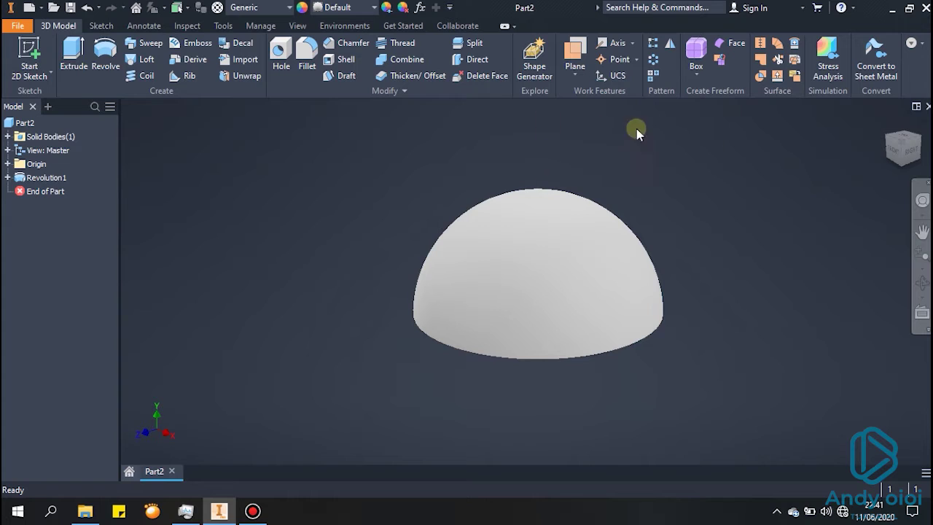
Start a new sketch, Sketch2, on the YZ Plane from the Origin folder
{"action": "left_click", "coordinate": [7, 164]}
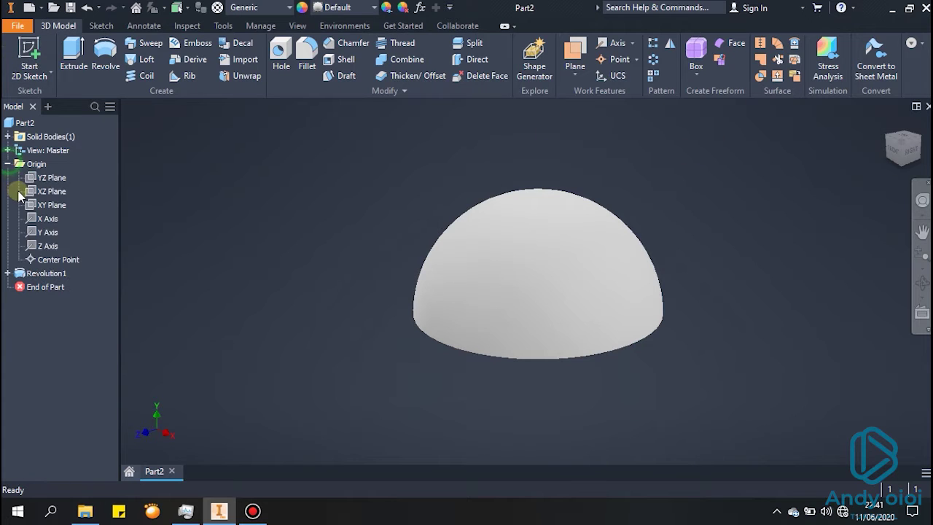
{"action": "left_click", "coordinate": [53, 182]}
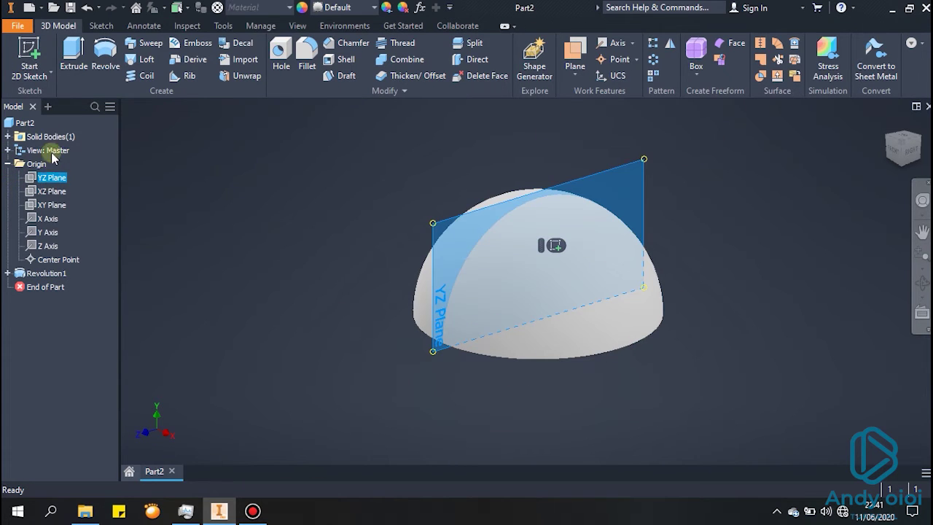
{"action": "left_click", "coordinate": [31, 49]}
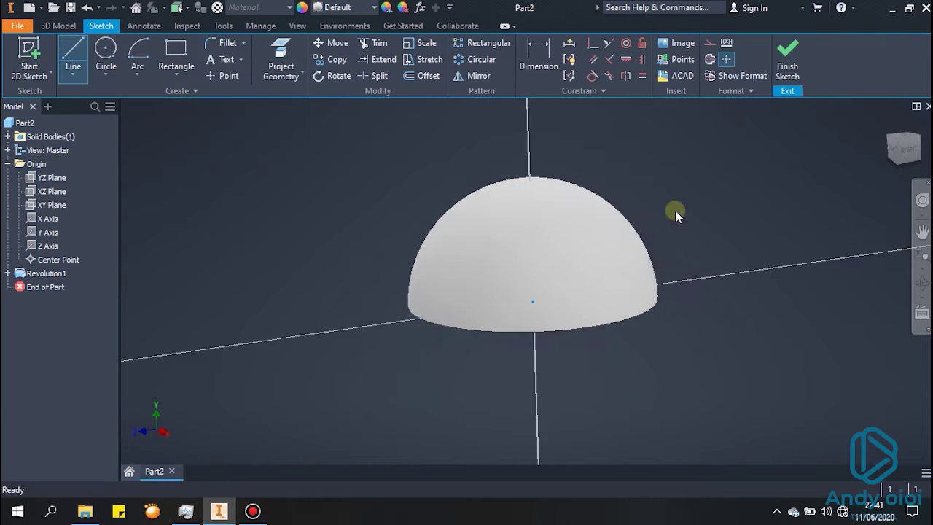
{"action": "key", "text": "F2"}
{"action": "left_click_drag", "start_coordinate": [746, 217], "coordinate": [745, 297]}
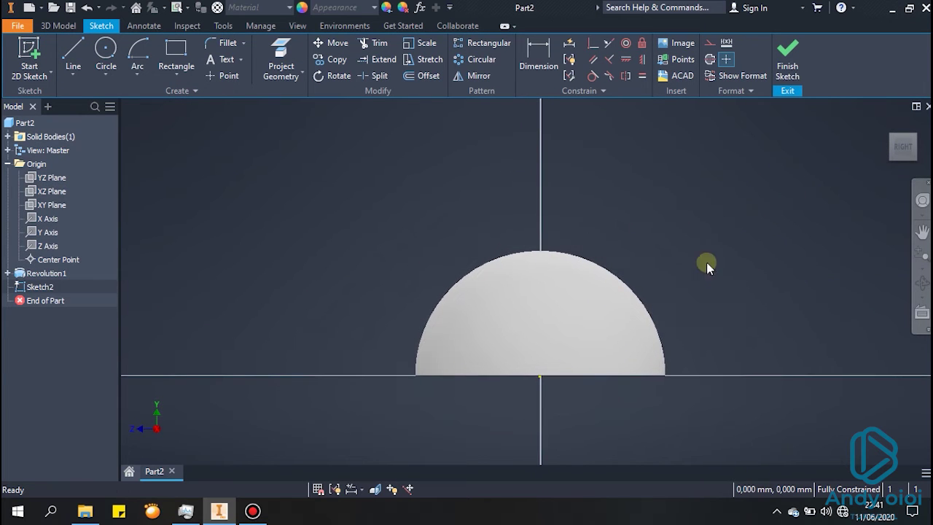
Slice the graphics to expose the dome's cross-section and view it from the right side
{"action": "right_click", "coordinate": [637, 207]}
{"action": "left_click", "coordinate": [669, 329]}
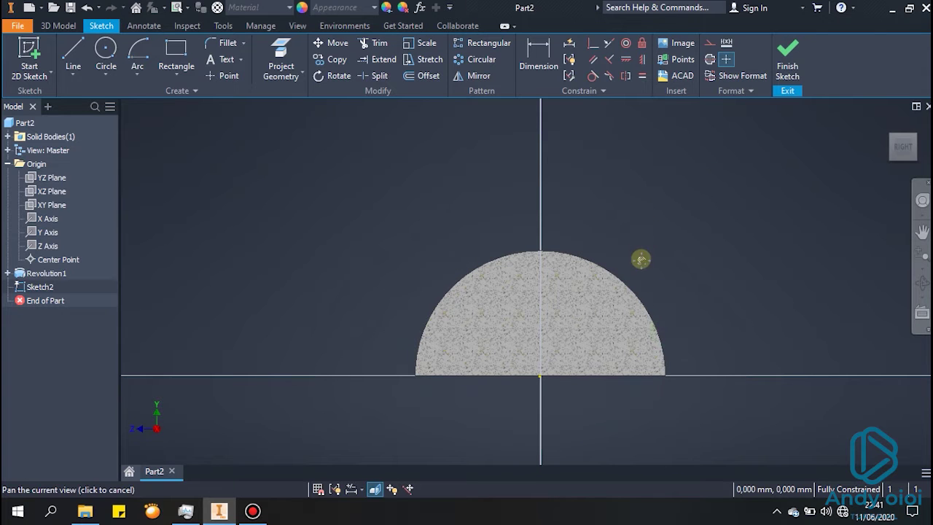
{"action": "left_click_drag", "start_coordinate": [641, 259], "coordinate": [639, 293]}
{"action": "mouse_move", "coordinate": [580, 273]}
{"action": "left_mouse_down"}
{"action": "mouse_move", "coordinate": [565, 212]}
{"action": "mouse_move", "coordinate": [573, 266]}
{"action": "mouse_move", "coordinate": [576, 248]}
{"action": "left_mouse_up"}
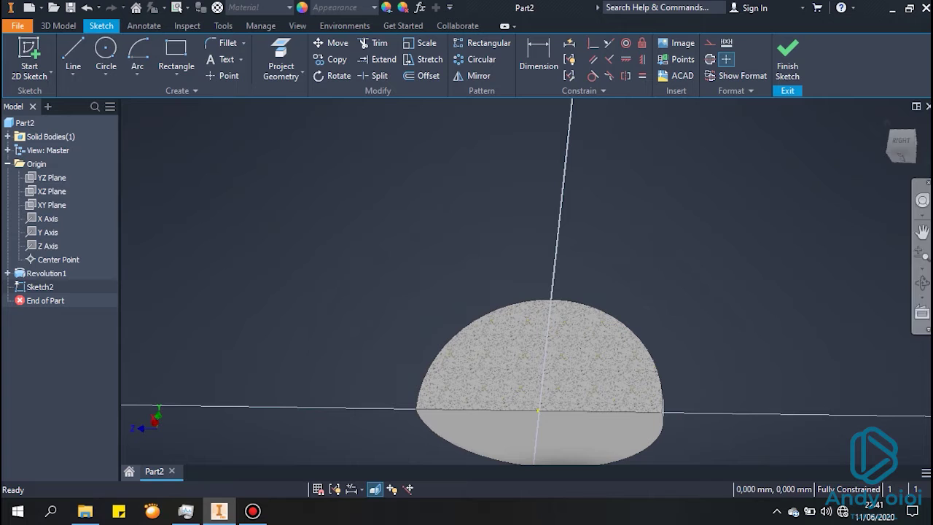
{"action": "left_click", "coordinate": [905, 148]}
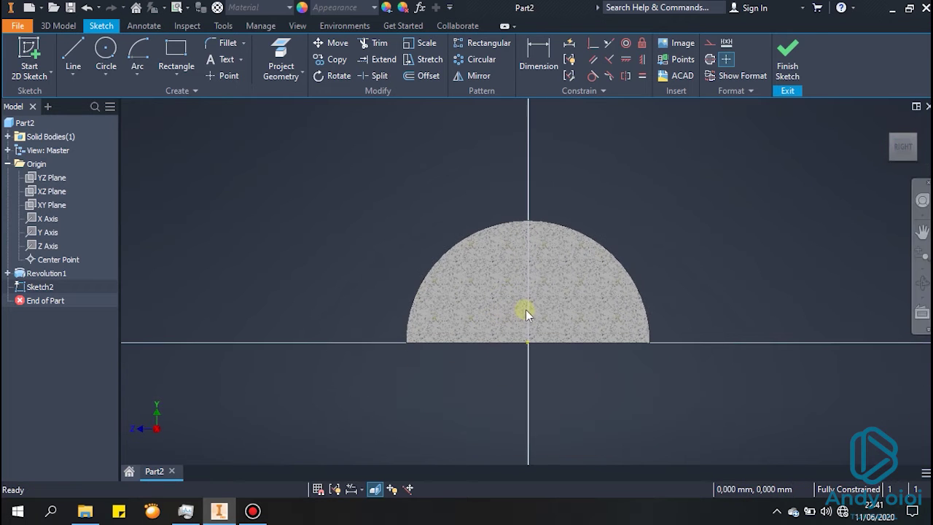
{"action": "mouse_move", "coordinate": [526, 310]}
{"action": "middle_mouse_down"}
{"action": "mouse_move", "coordinate": [528, 219]}
{"action": "mouse_move", "coordinate": [533, 316]}
{"action": "middle_mouse_up"}
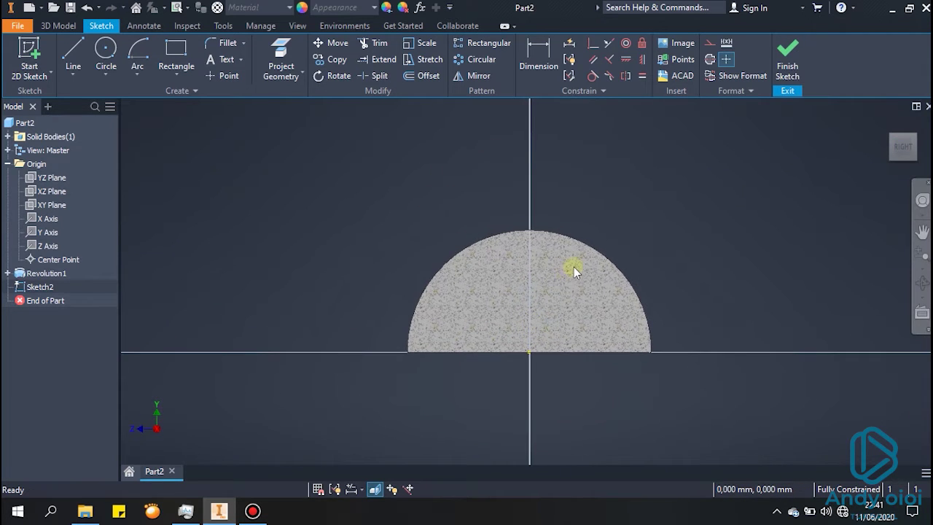
{"action": "scroll", "coordinate": [573, 266], "scroll_direction": "down", "scroll_amount": 3}
{"action": "scroll", "coordinate": [566, 263], "scroll_direction": "up", "scroll_amount": 5}
{"action": "middle_click_drag", "start_coordinate": [565, 264], "coordinate": [542, 224]}
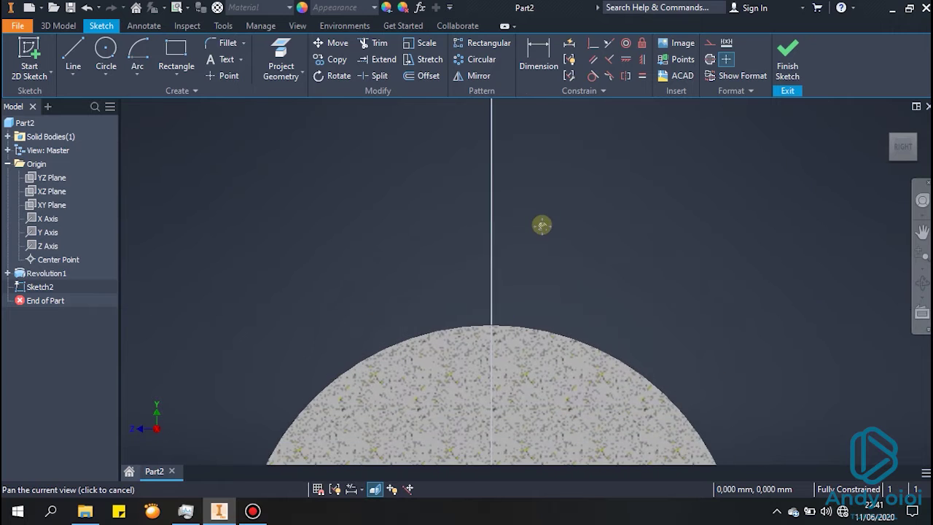
{"action": "scroll", "coordinate": [529, 271], "scroll_direction": "up", "scroll_amount": 5}
{"action": "scroll", "coordinate": [529, 270], "scroll_direction": "down", "scroll_amount": 2}
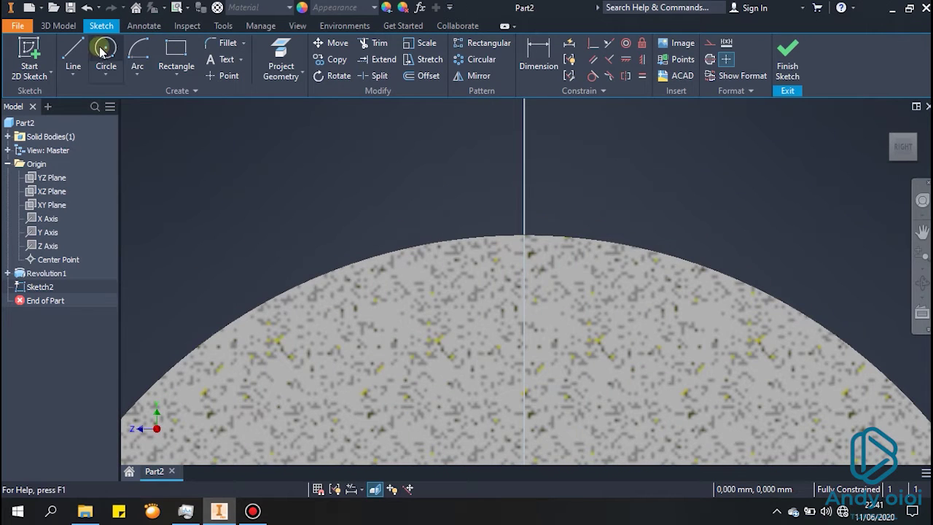
Draw a slanted line rising from the top of the dome
{"action": "left_click", "coordinate": [73, 53]}
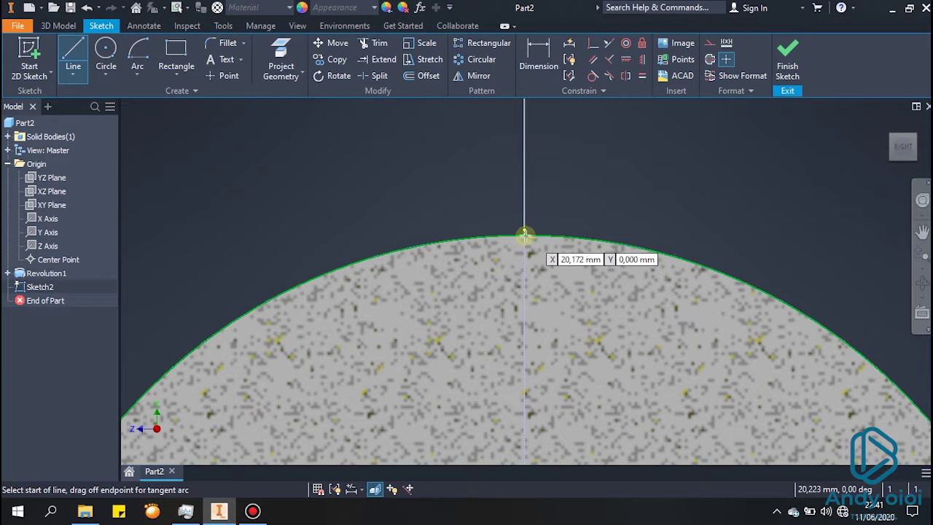
{"action": "left_click", "coordinate": [525, 237]}
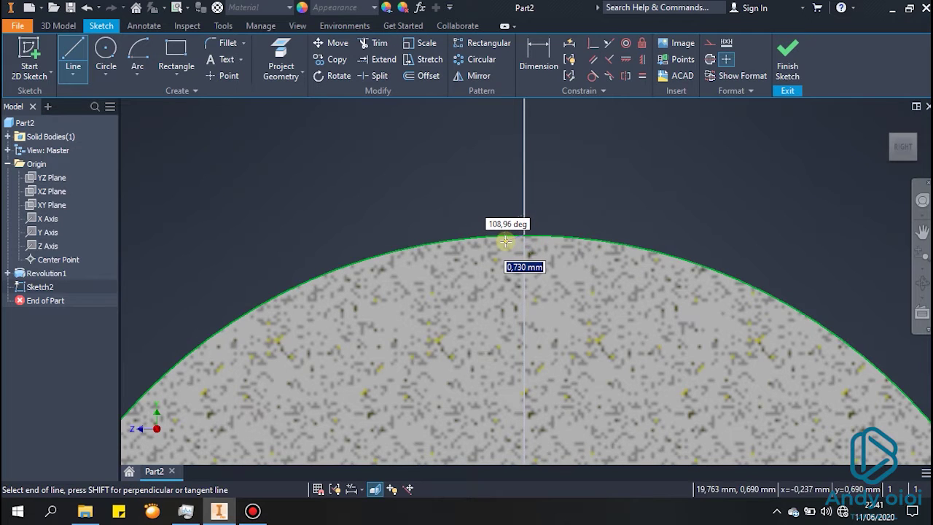
{"action": "key", "text": "Tab"}
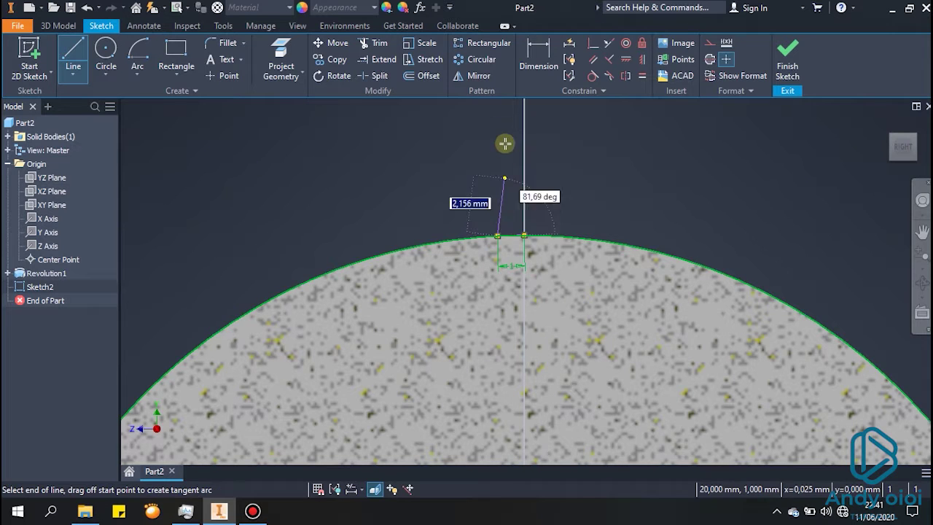
{"action": "scroll", "coordinate": [500, 141], "scroll_direction": "down", "scroll_amount": 3}
{"action": "middle_click_drag", "start_coordinate": [506, 138], "coordinate": [509, 211]}
{"action": "scroll", "coordinate": [509, 200], "scroll_direction": "up", "scroll_amount": 3}
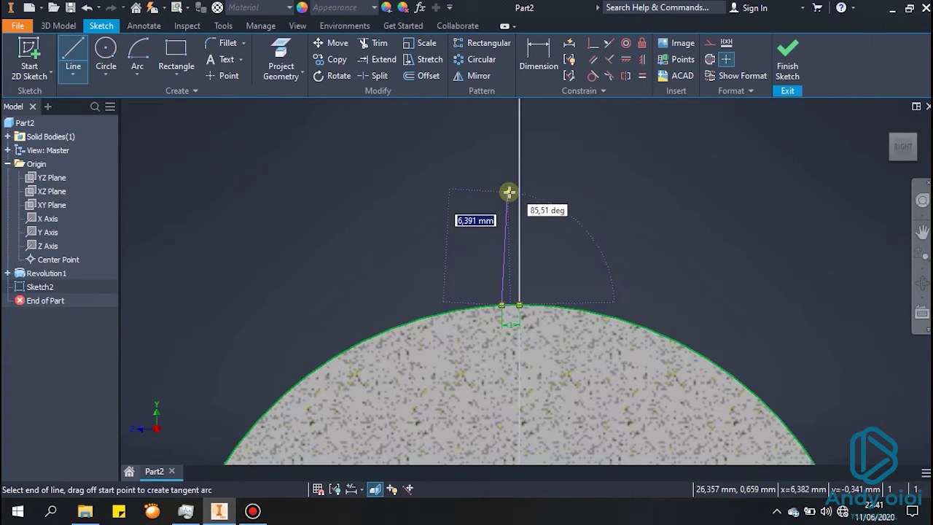
{"action": "scroll", "coordinate": [510, 192], "scroll_direction": "up", "scroll_amount": 3}
{"action": "left_click", "coordinate": [522, 218]}
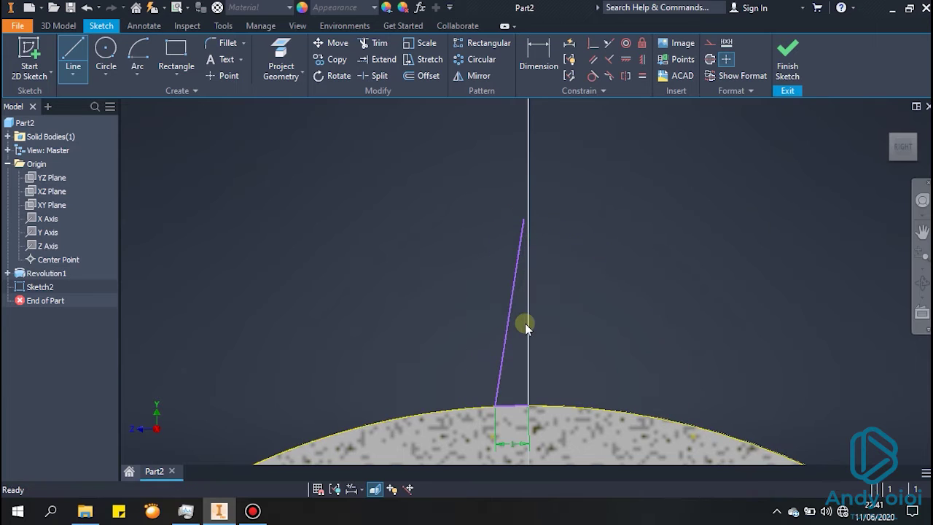
{"action": "key", "text": "Escape"}
Dimension the line to 7 mm tall with its top end offset 0,3 horizontally
{"action": "key", "text": "d"}
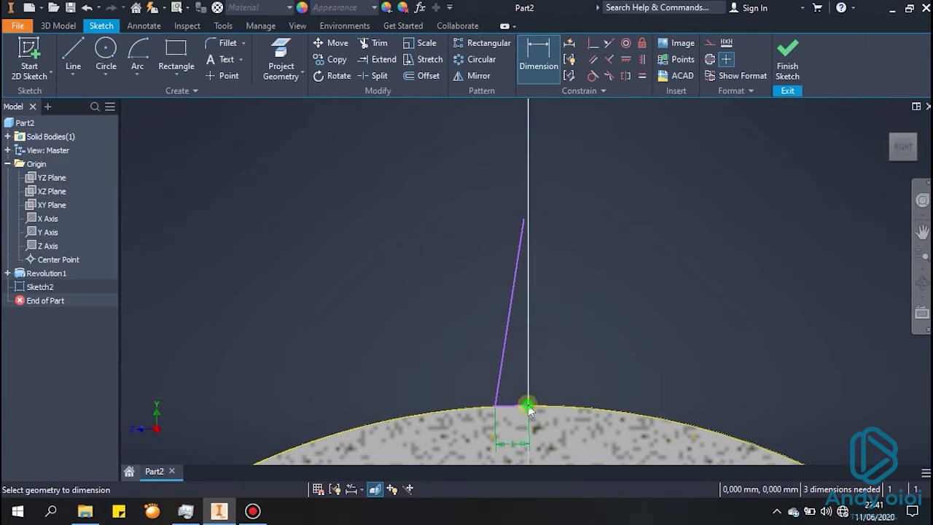
{"action": "left_click", "coordinate": [529, 406]}
{"action": "left_click", "coordinate": [585, 296]}
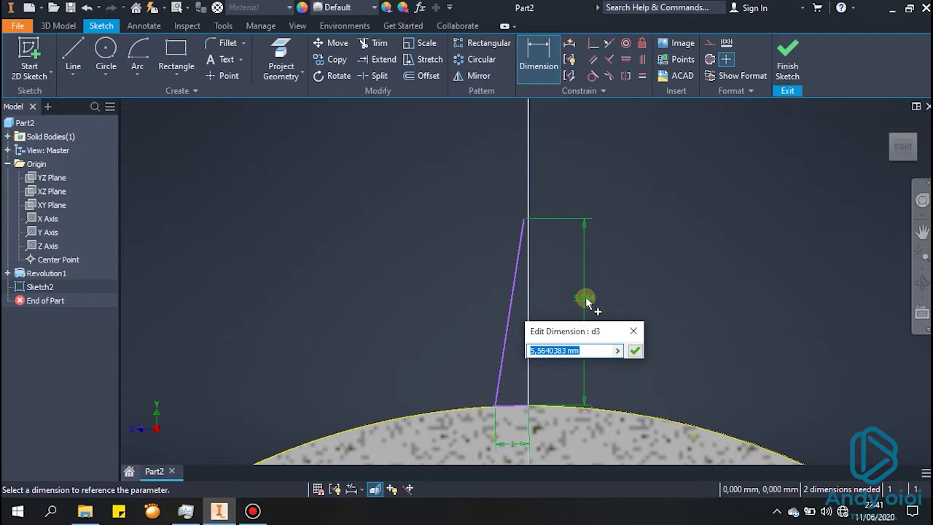
{"action": "type", "text": "7"}
{"action": "key", "text": "Return"}
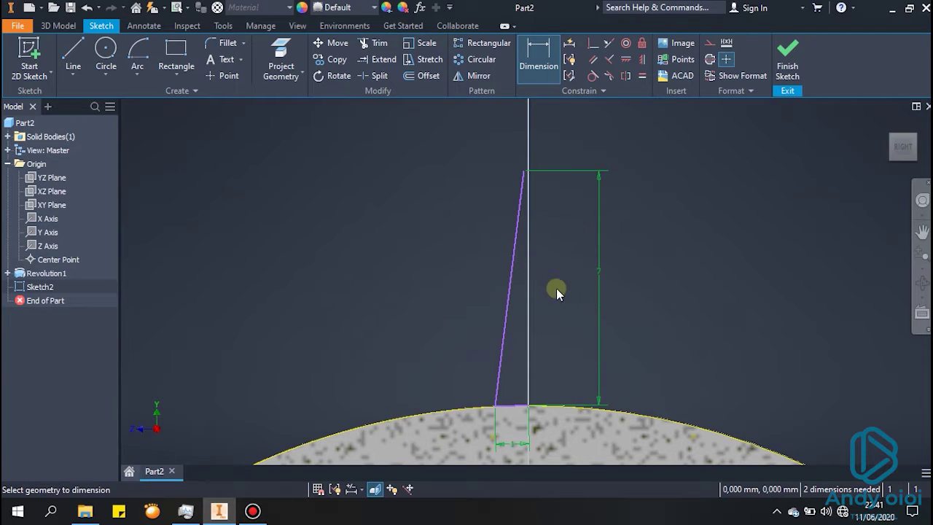
{"action": "left_click", "coordinate": [527, 172]}
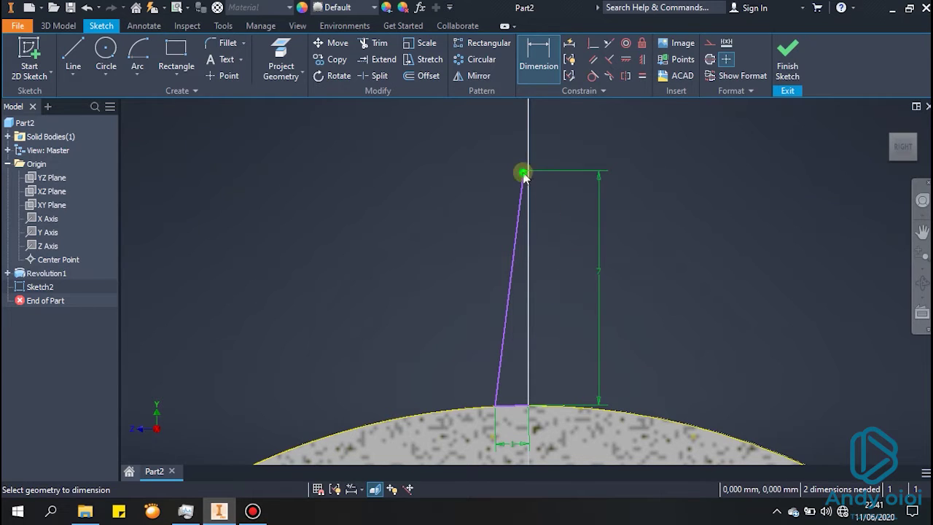
{"action": "left_click", "coordinate": [530, 413]}
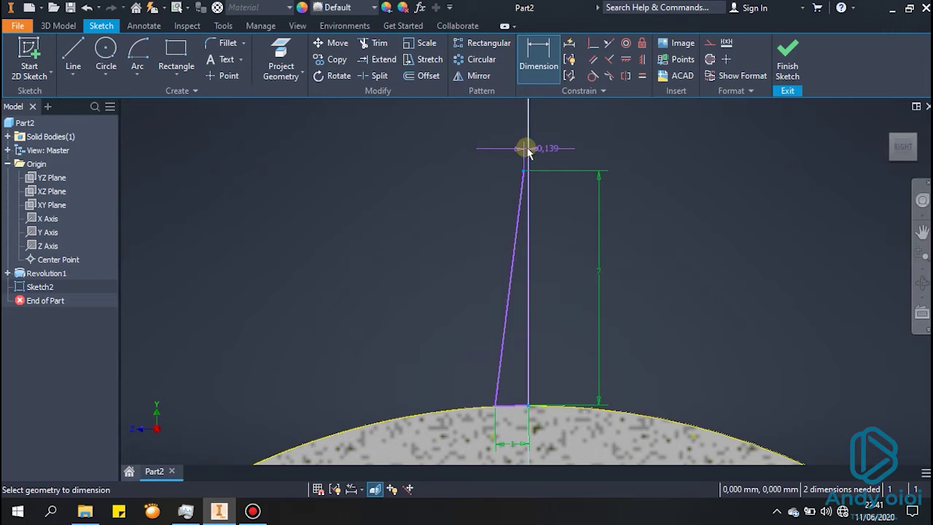
{"action": "left_click", "coordinate": [529, 151]}
{"action": "type", "text": "0,3"}
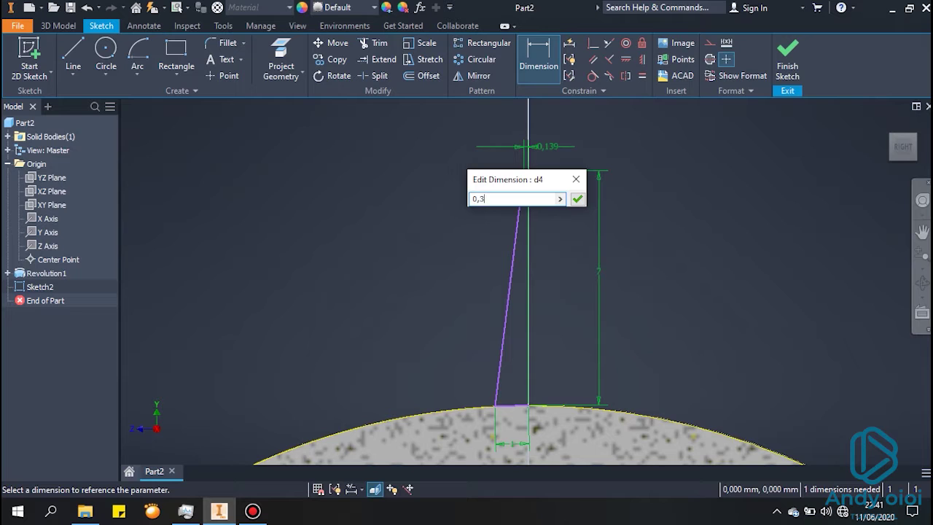
{"action": "key", "text": "Return"}
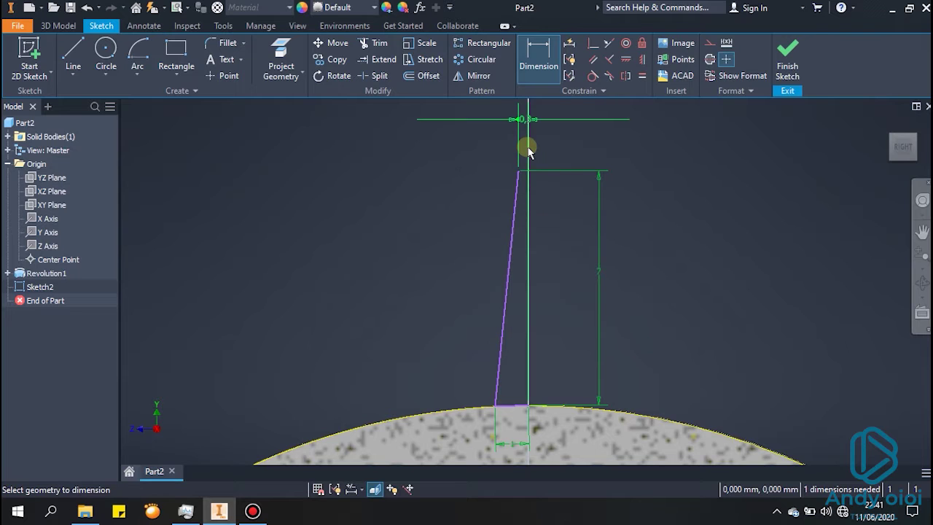
{"action": "middle_click_drag", "start_coordinate": [529, 151], "coordinate": [494, 257]}
{"action": "left_click", "coordinate": [106, 50]}
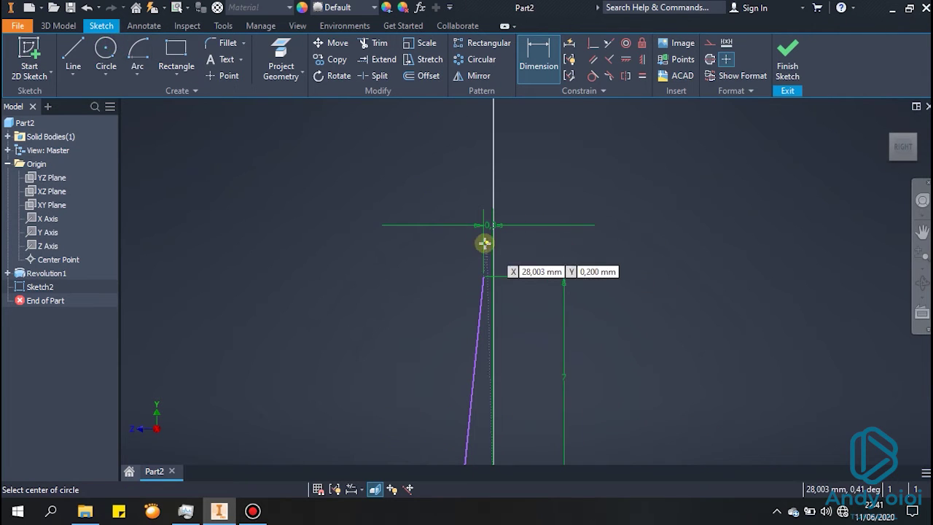
Draw a circle above the spike line
{"action": "left_click", "coordinate": [493, 214]}
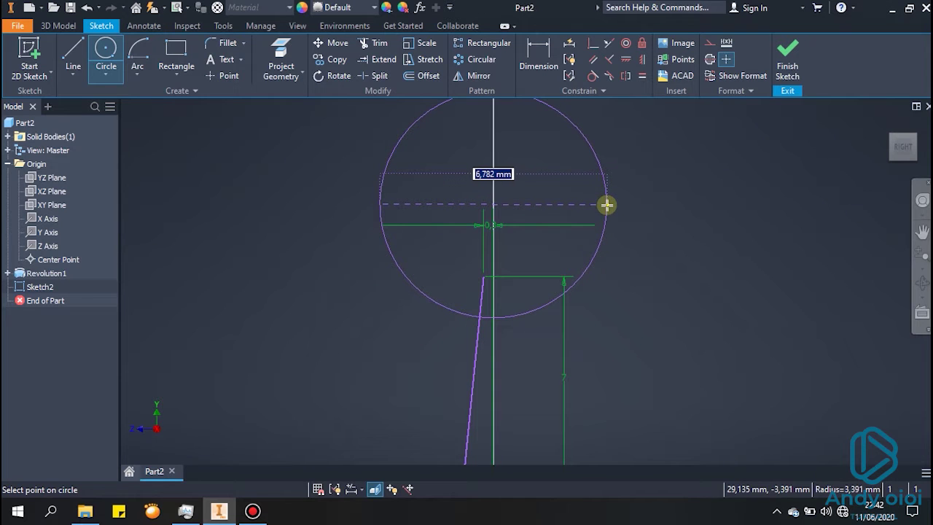
{"action": "left_click", "coordinate": [607, 204]}
{"action": "key", "text": "Escape"}
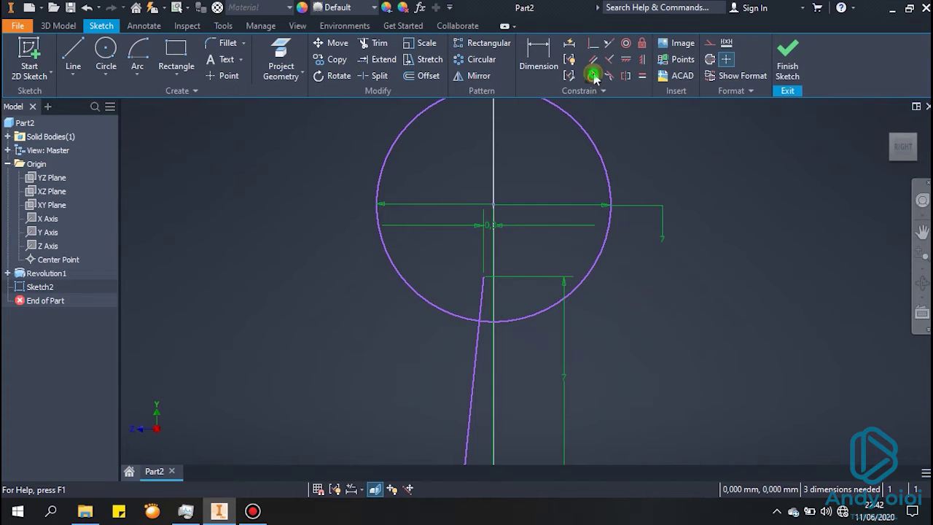
{"action": "left_click", "coordinate": [489, 323]}
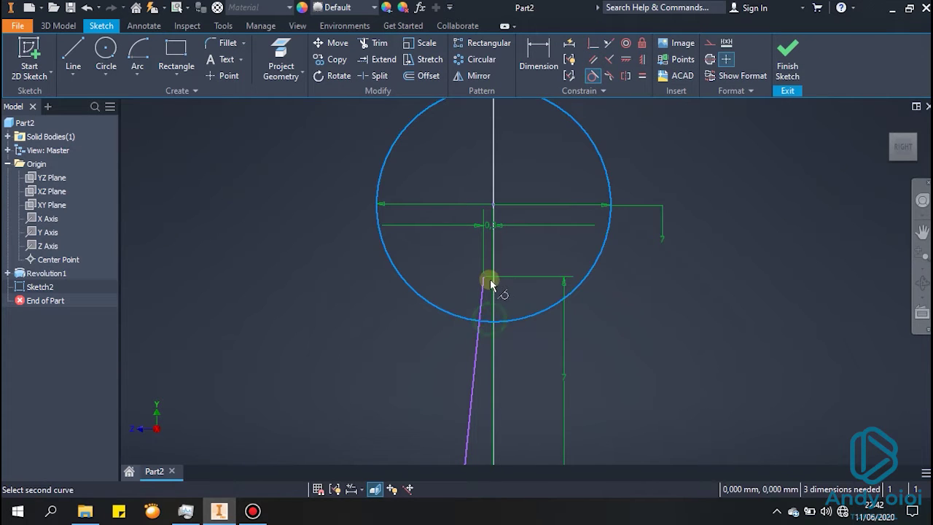
{"action": "left_click", "coordinate": [482, 274]}
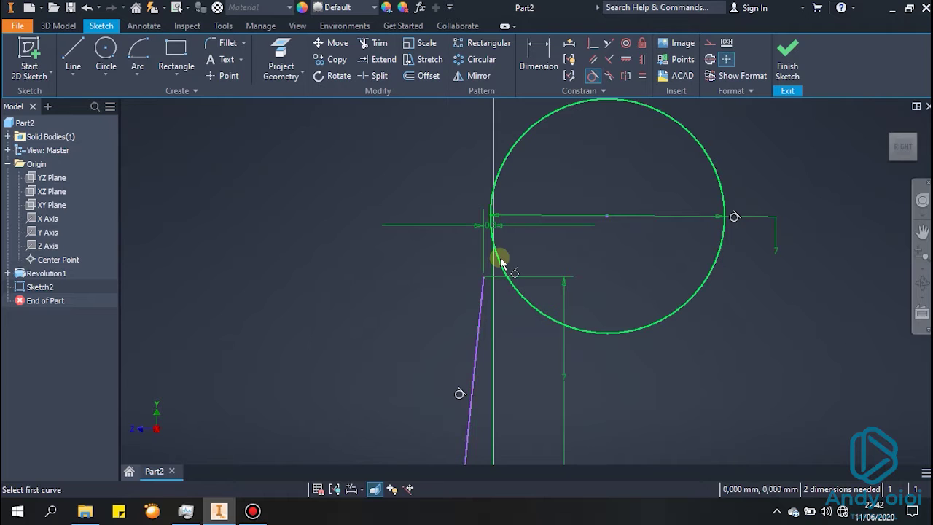
{"action": "key", "text": "Escape"}
Make the circle tangent to the line and constrain its centre, dismissing the over-constrain warning
{"action": "left_click", "coordinate": [592, 76]}
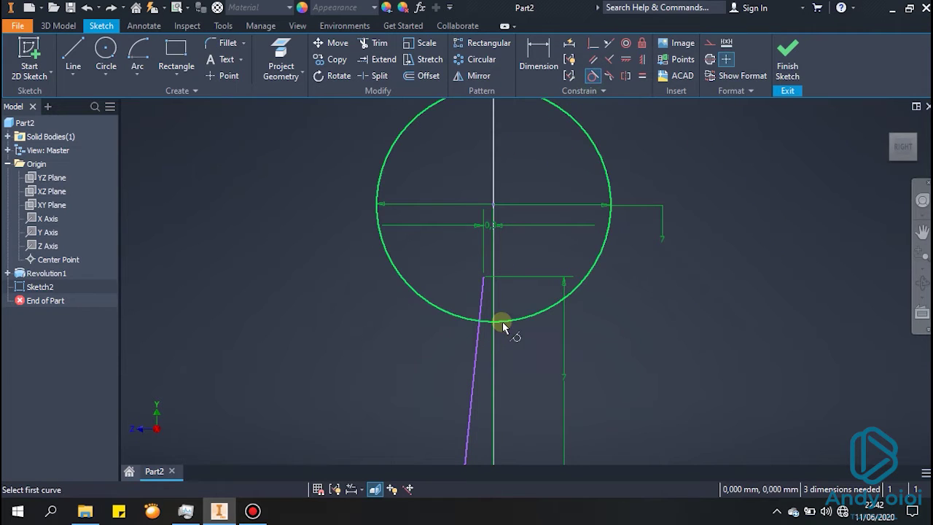
{"action": "left_click", "coordinate": [503, 321]}
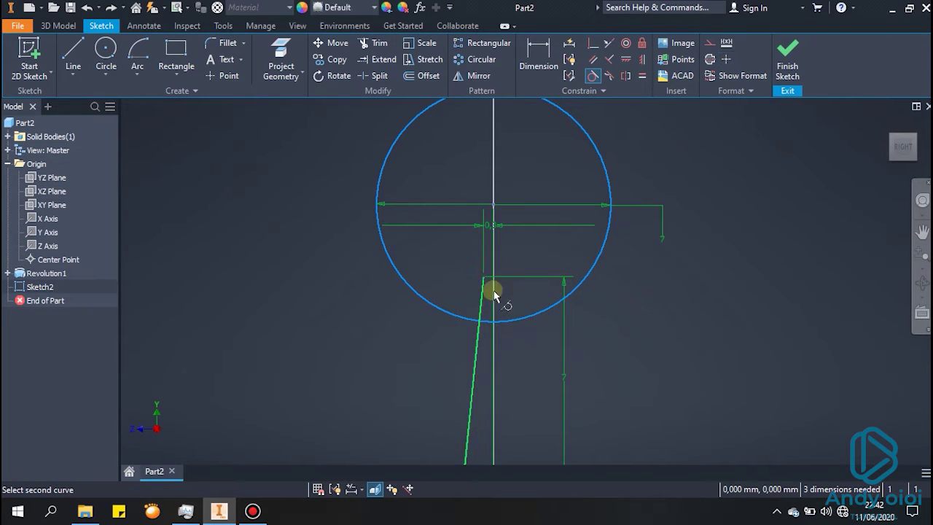
{"action": "left_click", "coordinate": [526, 312]}
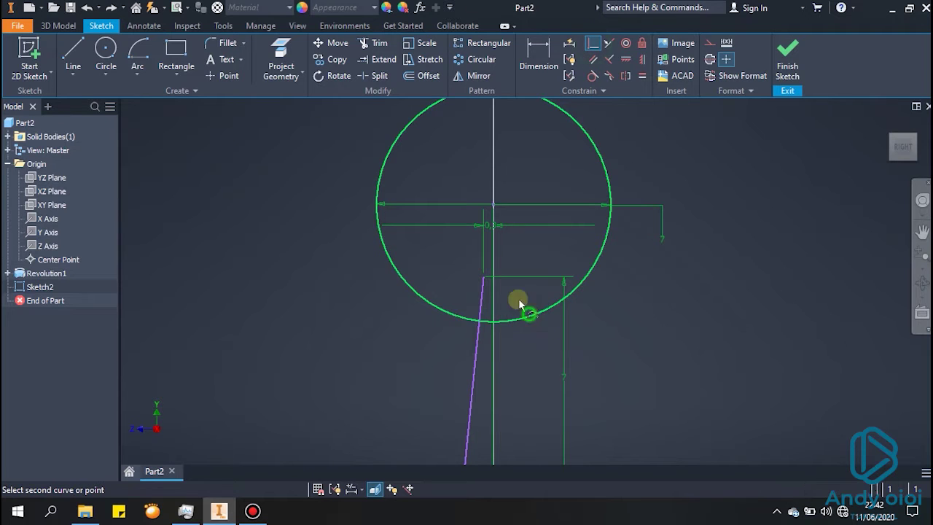
{"action": "left_click", "coordinate": [483, 279]}
{"action": "scroll", "coordinate": [489, 291], "scroll_direction": "up", "scroll_amount": 2}
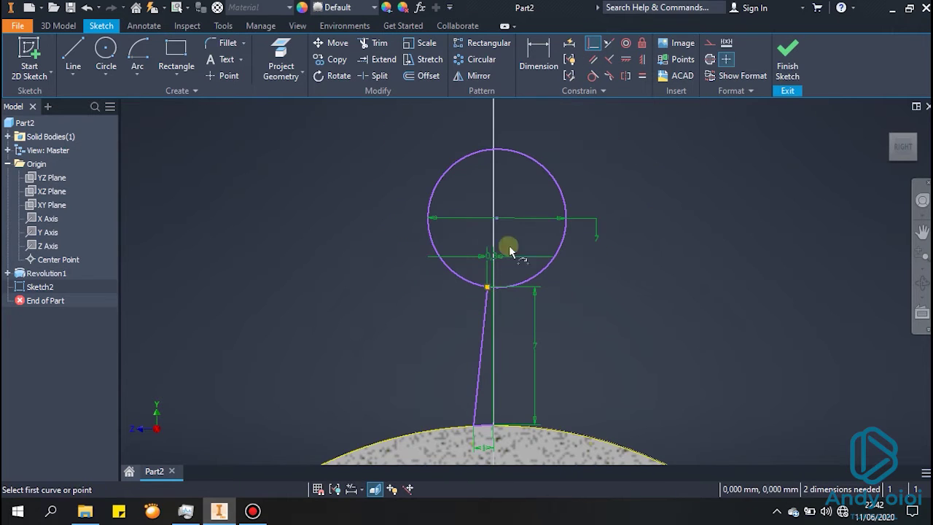
{"action": "left_click", "coordinate": [497, 219]}
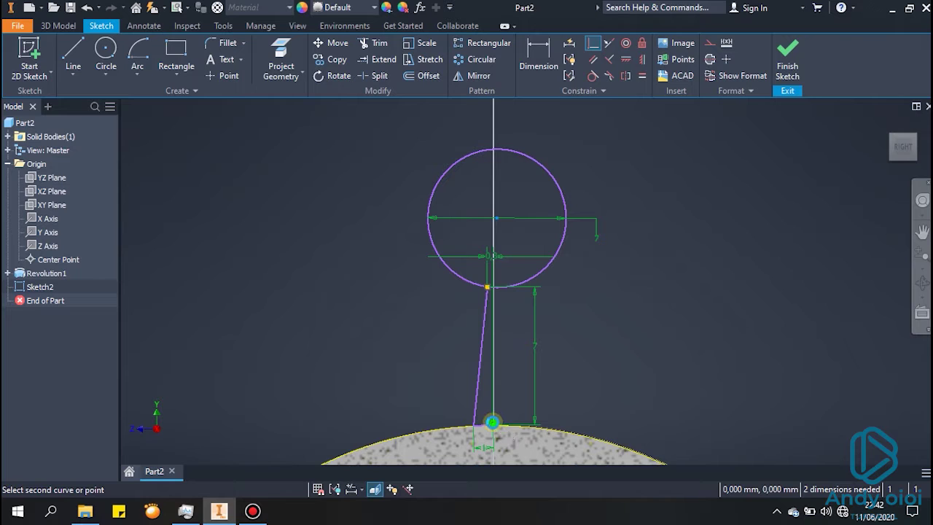
{"action": "left_click", "coordinate": [493, 422]}
{"action": "key", "text": "Escape"}
{"action": "key", "text": "Escape"}
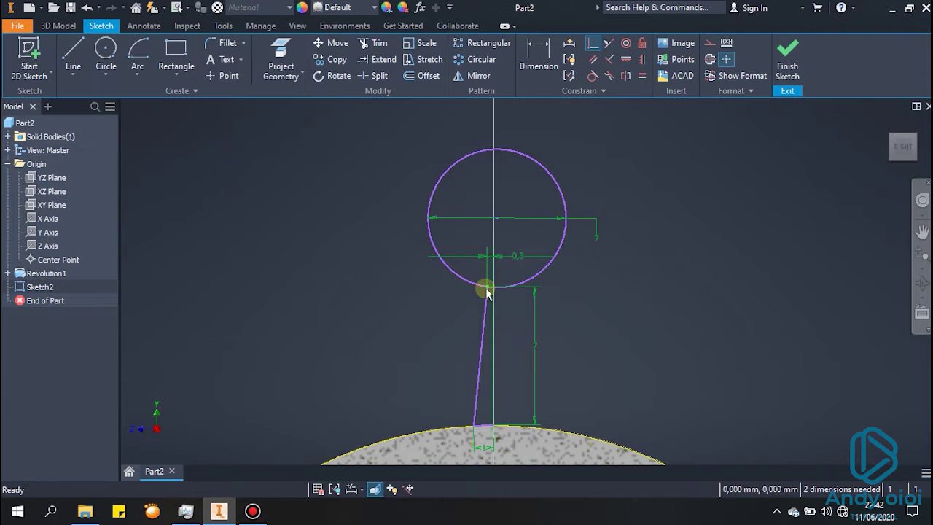
Constrain the circle's centre onto the vertical axis line
{"action": "key", "text": "l"}
{"action": "left_click", "coordinate": [494, 425]}
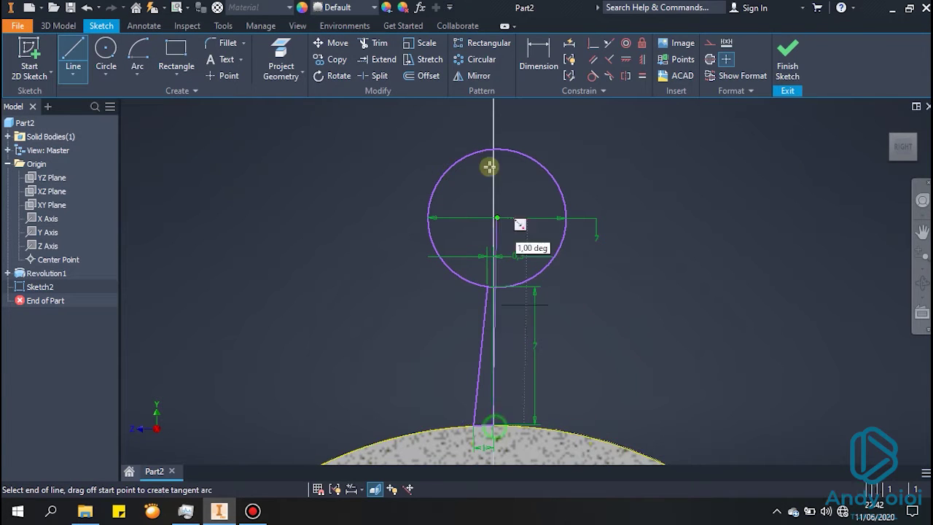
{"action": "key", "text": "Escape"}
{"action": "scroll", "coordinate": [508, 148], "scroll_direction": "up", "scroll_amount": 2}
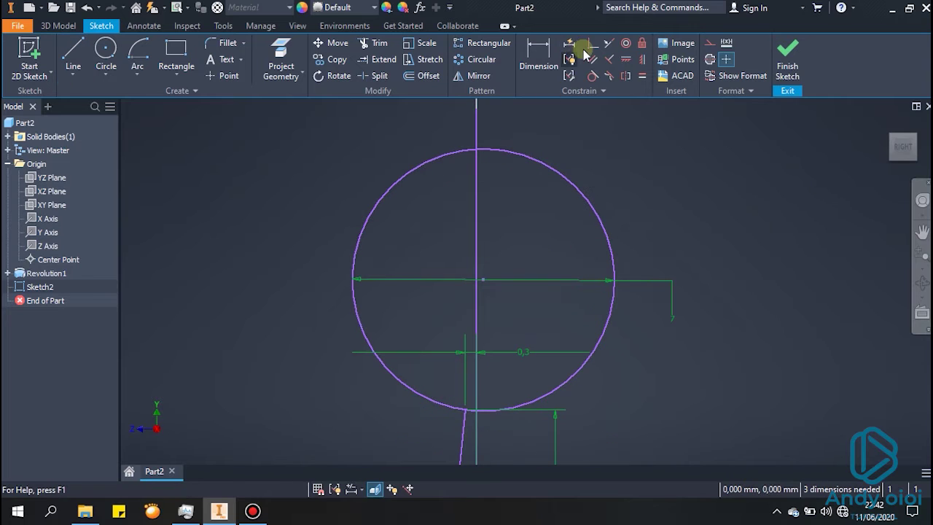
{"action": "left_click", "coordinate": [589, 45]}
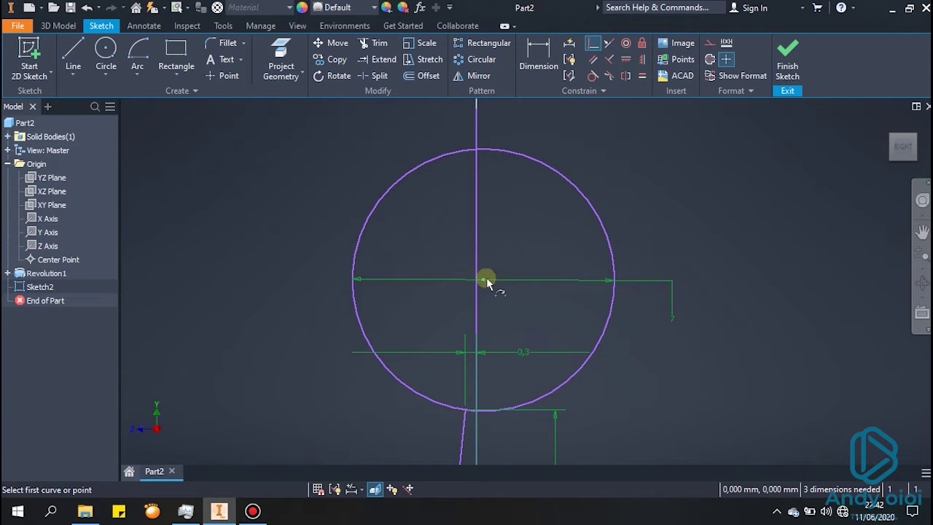
{"action": "left_click", "coordinate": [485, 281]}
{"action": "left_click", "coordinate": [478, 275]}
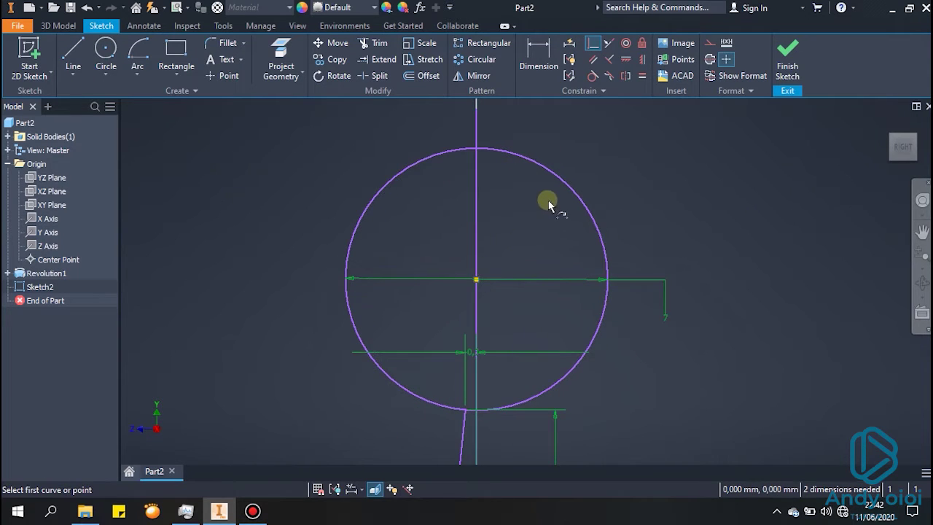
Trim away the circle's right half, set its size dimension to 6, and finish the sketch
{"action": "key", "text": "x"}
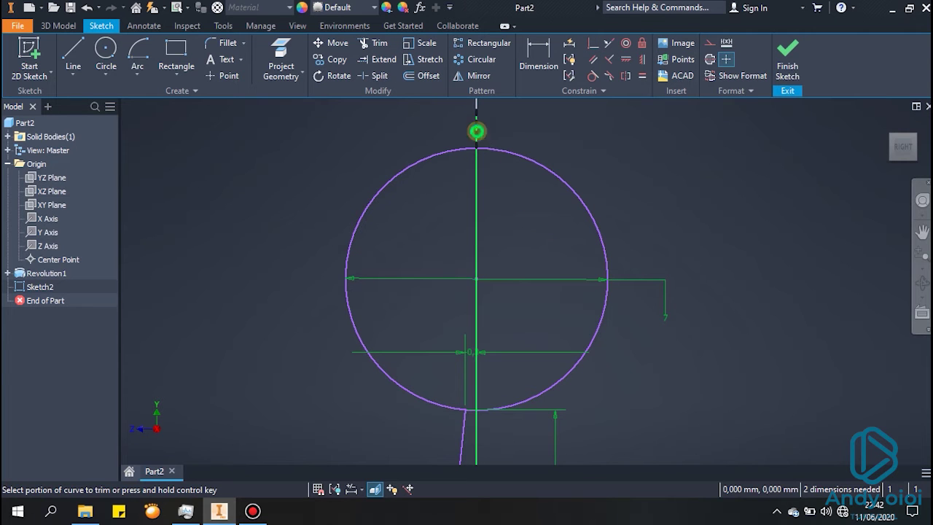
{"action": "left_click", "coordinate": [548, 176]}
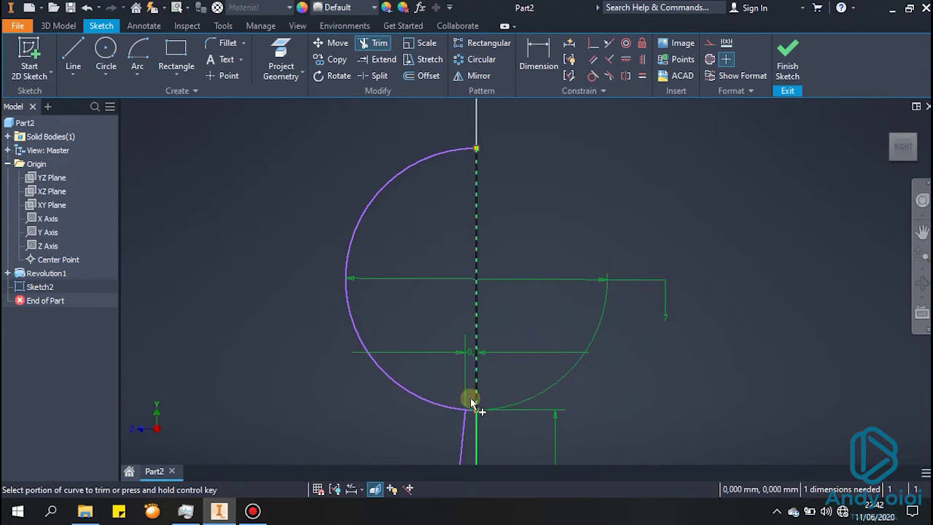
{"action": "scroll", "coordinate": [563, 328], "scroll_direction": "up", "scroll_amount": 3}
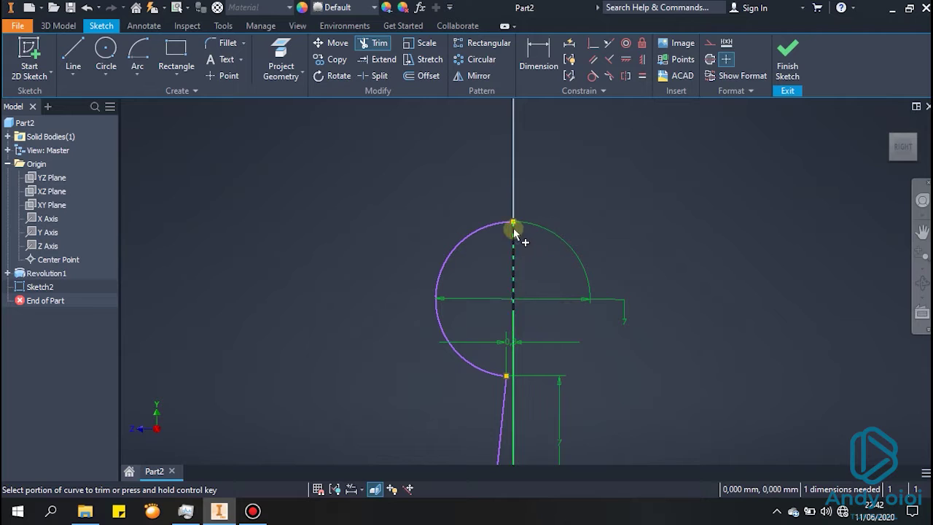
{"action": "key", "text": "Escape"}
{"action": "mouse_move", "coordinate": [523, 336]}
{"action": "middle_mouse_down"}
{"action": "mouse_move", "coordinate": [531, 204]}
{"action": "mouse_move", "coordinate": [519, 262]}
{"action": "mouse_move", "coordinate": [538, 274]}
{"action": "middle_mouse_up"}
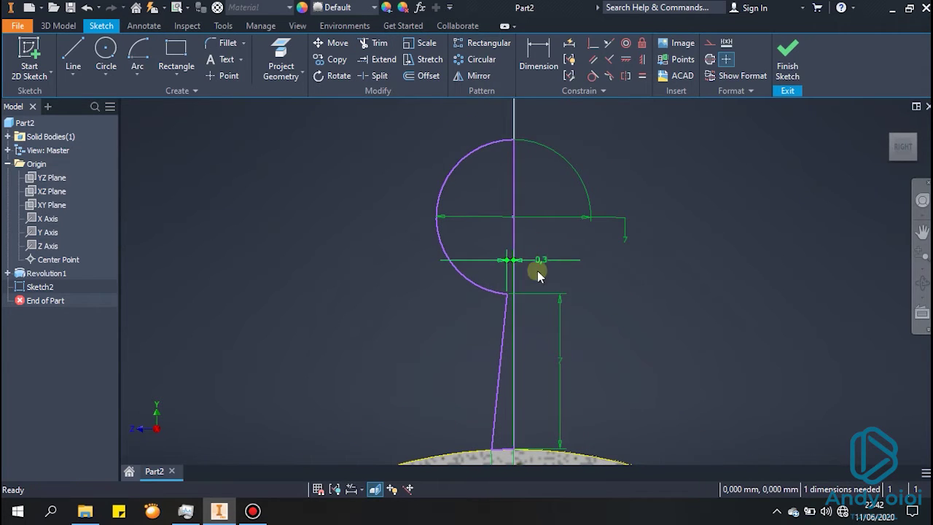
{"action": "double_click", "coordinate": [624, 229]}
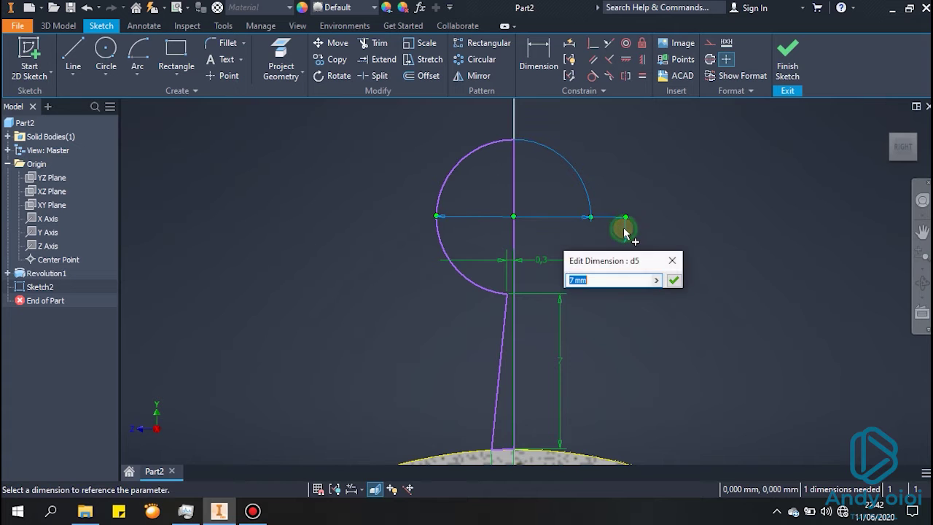
{"action": "key", "text": "Return"}
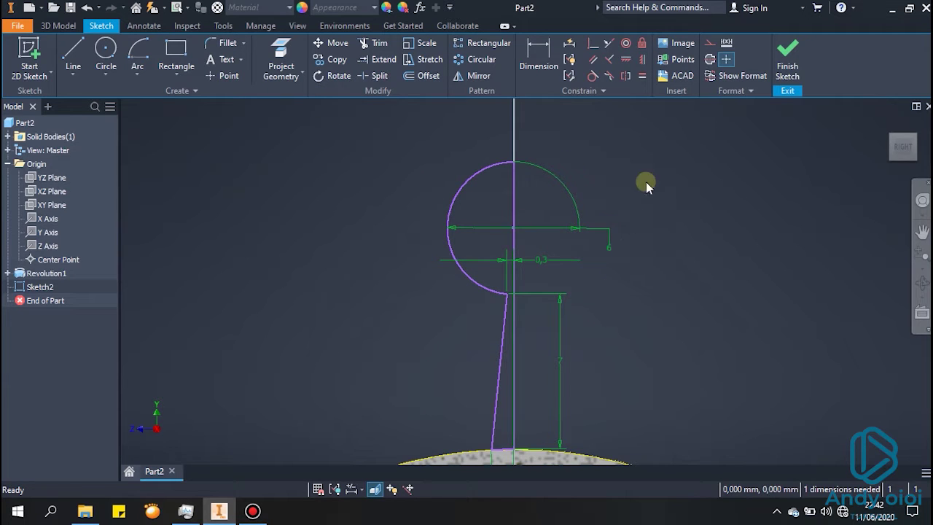
{"action": "left_click", "coordinate": [787, 57]}
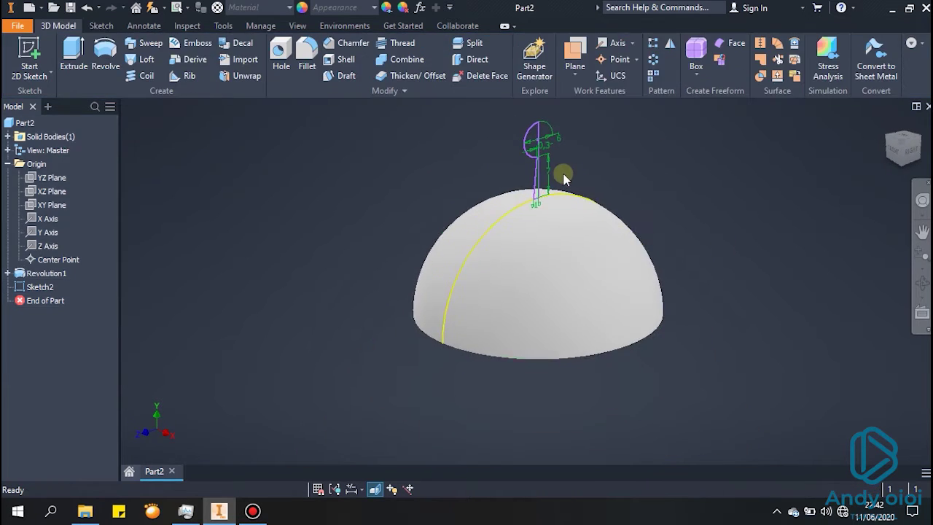
Reopen Sketch2, change the ball's 6 mm dimension to 5, and finish the sketch
{"action": "scroll", "coordinate": [526, 169], "scroll_direction": "up", "scroll_amount": 3}
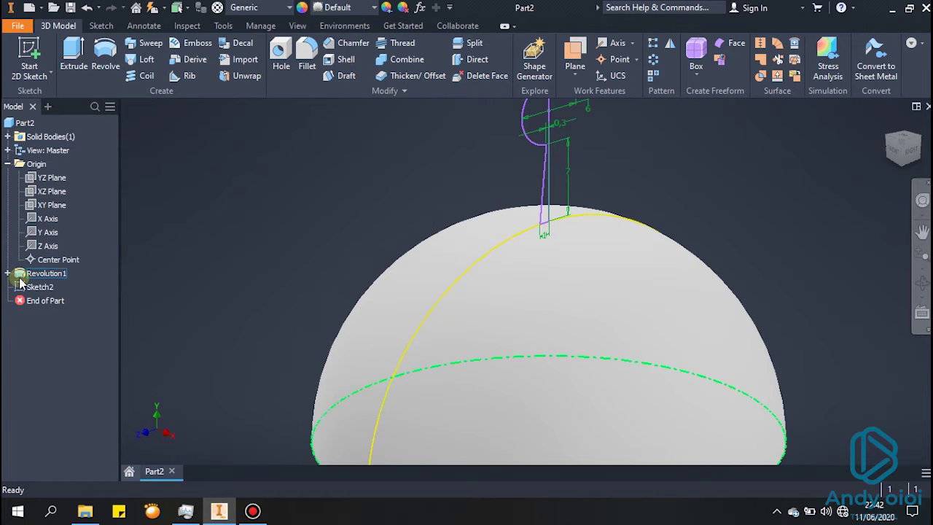
{"action": "double_click", "coordinate": [40, 287]}
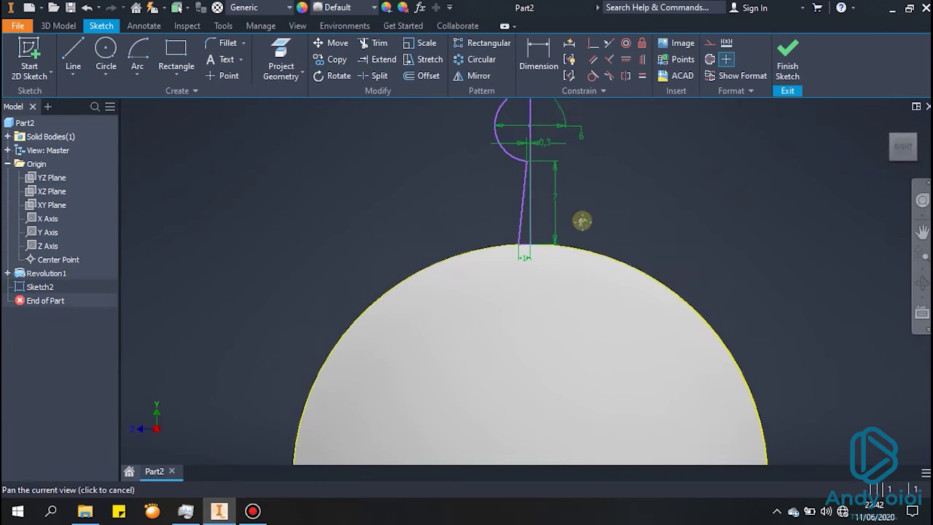
{"action": "scroll", "coordinate": [583, 219], "scroll_direction": "up", "scroll_amount": 5}
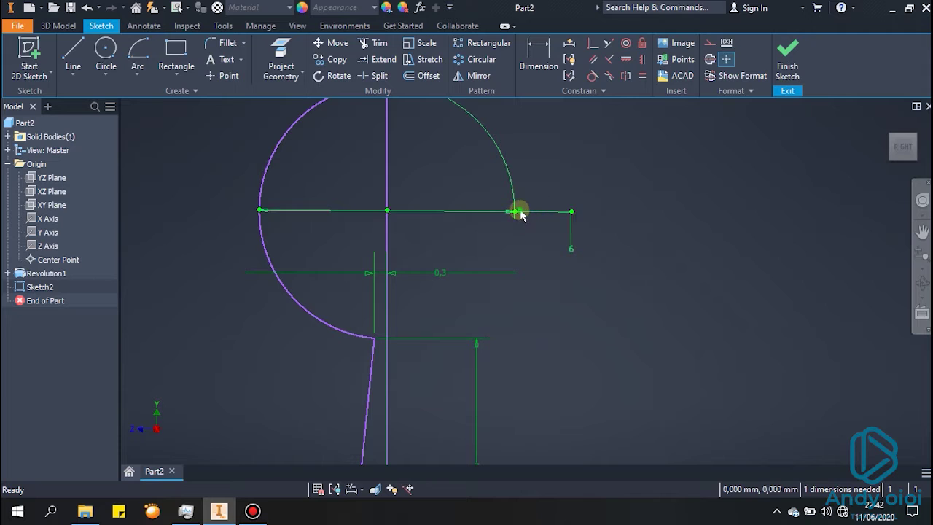
{"action": "left_click", "coordinate": [520, 213]}
{"action": "key", "text": "Return"}
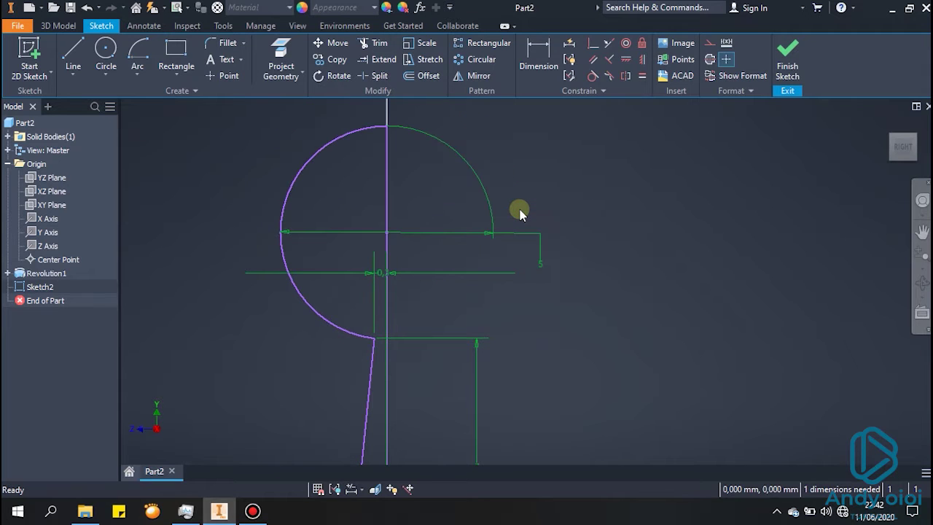
{"action": "left_click", "coordinate": [788, 54]}
{"action": "middle_click_drag", "start_coordinate": [632, 200], "coordinate": [608, 263]}
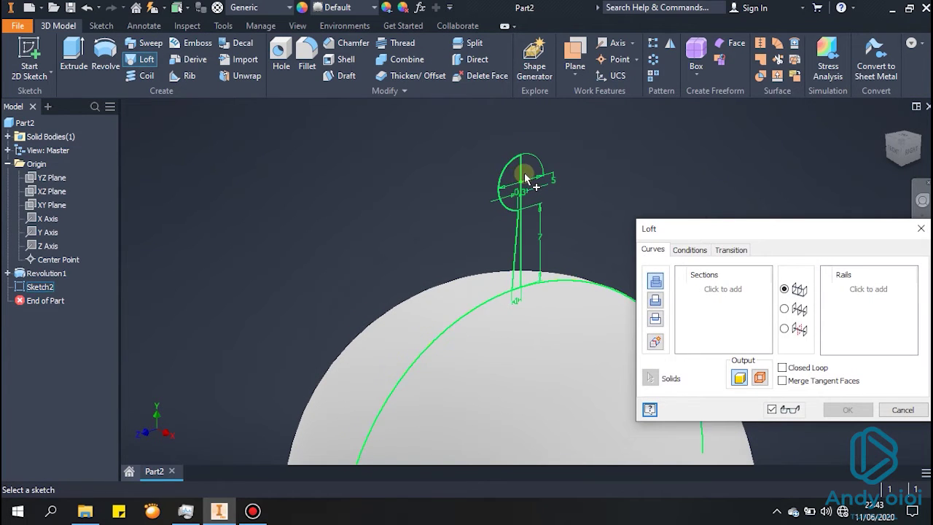
Revolve Sketch2's stalk-and-ball profile about its centre line into the antenna, Revolution2
{"action": "key", "text": "Escape"}
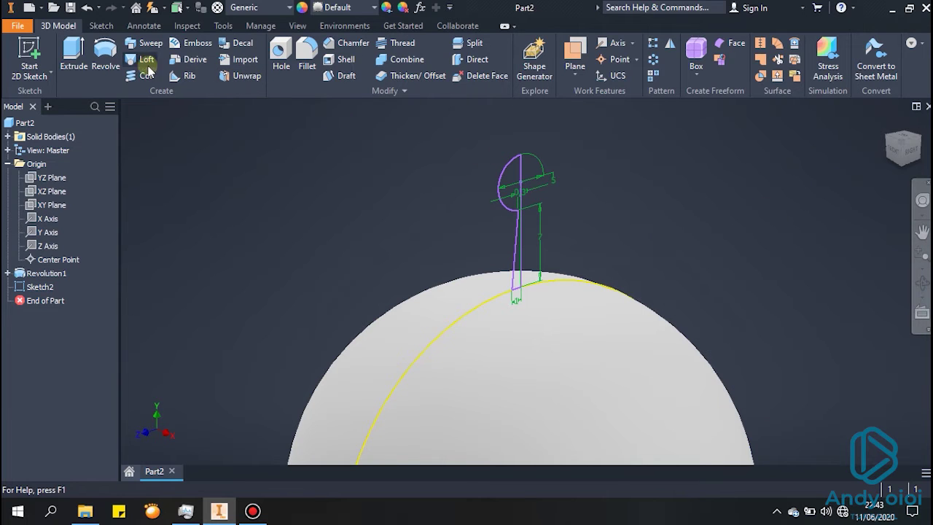
{"action": "left_click", "coordinate": [105, 52]}
{"action": "left_click", "coordinate": [509, 186]}
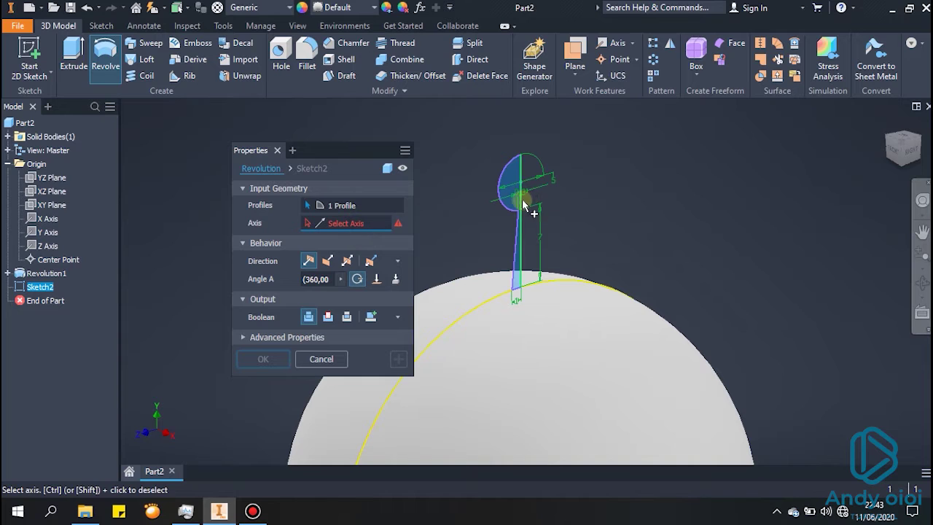
{"action": "left_click", "coordinate": [522, 202]}
{"action": "left_click", "coordinate": [263, 359]}
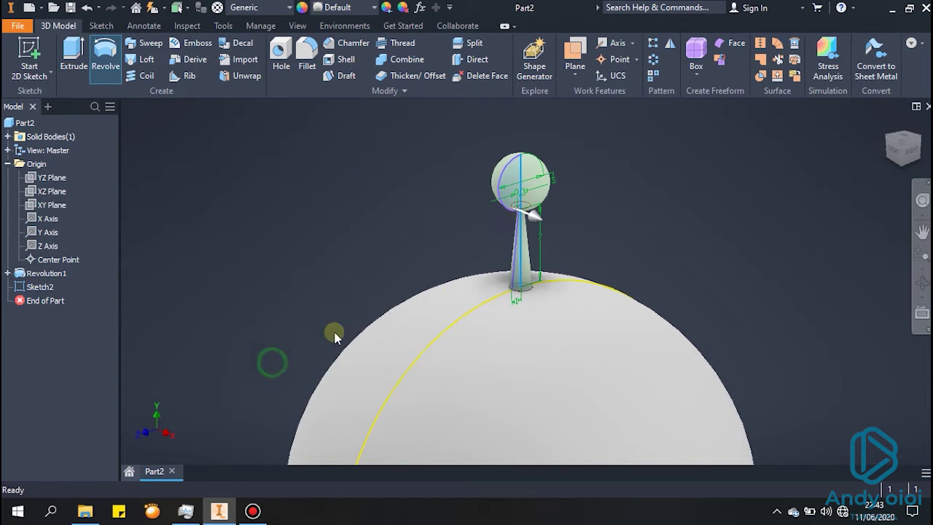
{"action": "scroll", "coordinate": [679, 220], "scroll_direction": "down", "scroll_amount": 3}
{"action": "scroll", "coordinate": [679, 220], "scroll_direction": "down", "scroll_amount": 1}
{"action": "scroll", "coordinate": [679, 219], "scroll_direction": "up", "scroll_amount": 4}
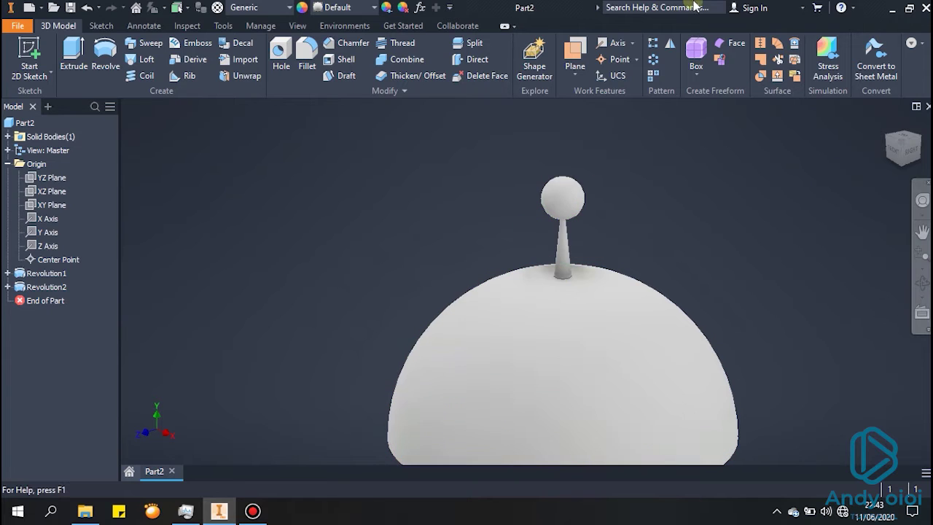
Circular-pattern Revolution2 about the X Axis with 2 occurrences over 30 deg
{"action": "left_click", "coordinate": [656, 61]}
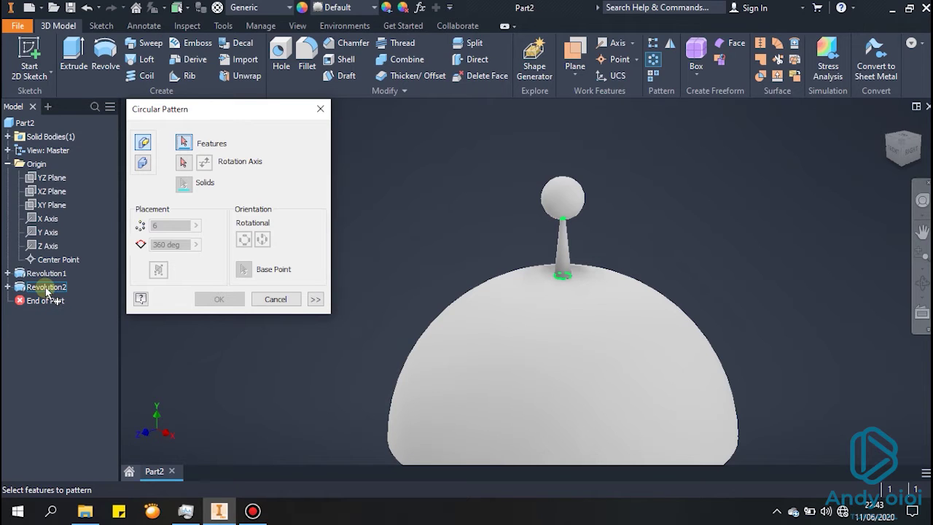
{"action": "left_click", "coordinate": [46, 289]}
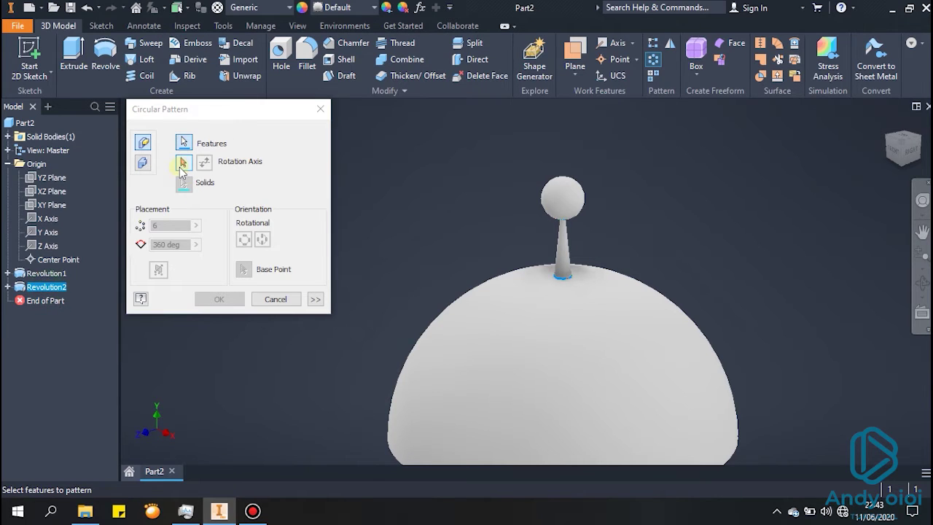
{"action": "left_click", "coordinate": [183, 163]}
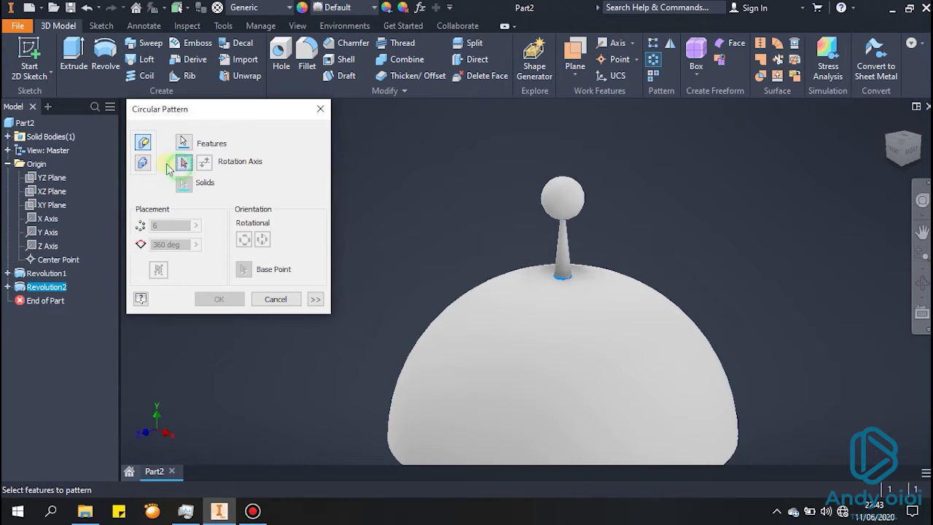
{"action": "left_click", "coordinate": [44, 219]}
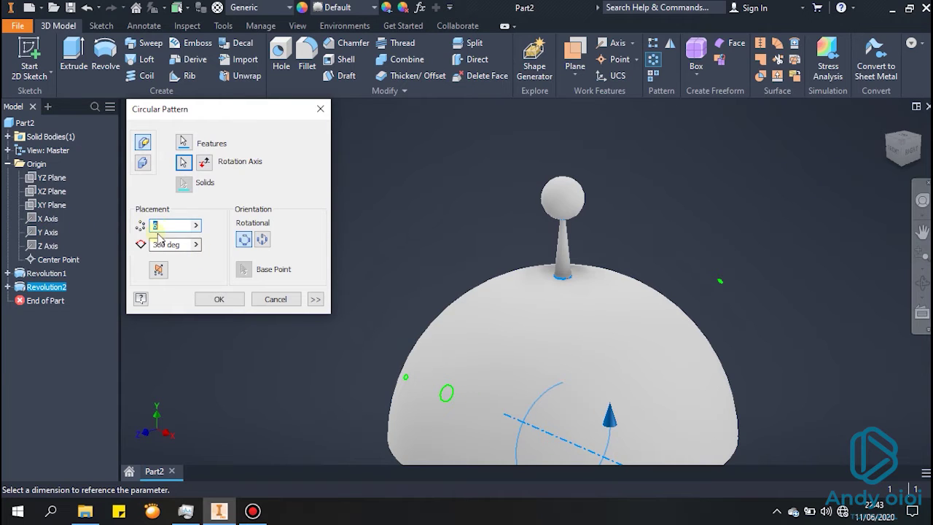
{"action": "type", "text": "2"}
{"action": "left_click", "coordinate": [189, 245]}
{"action": "type", "text": "30"}
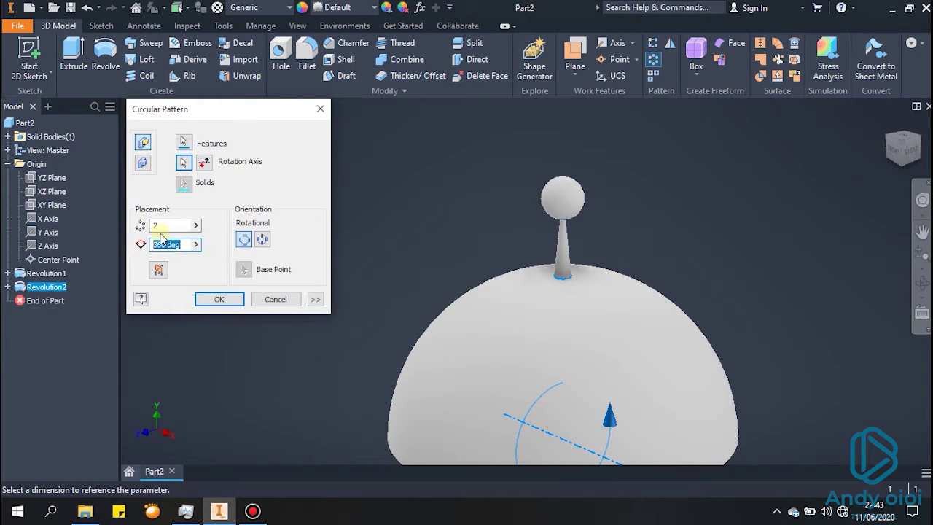
{"action": "left_click", "coordinate": [219, 300]}
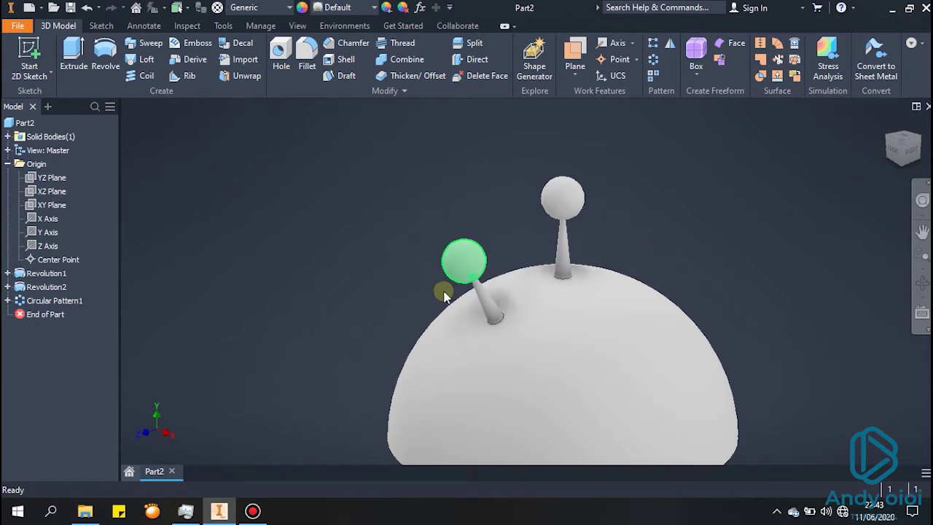
{"action": "left_click", "coordinate": [653, 60]}
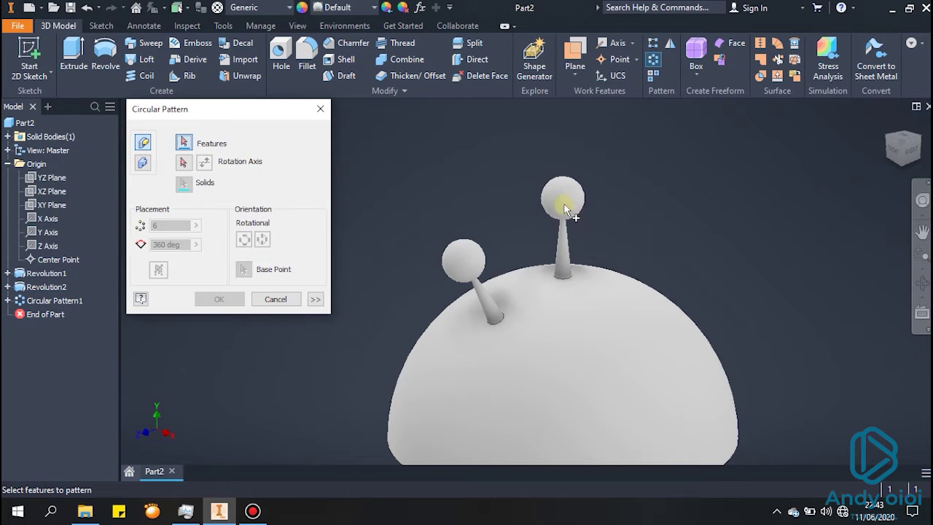
Circular-pattern the antenna about the X Axis over 60 deg
{"action": "left_click", "coordinate": [574, 223]}
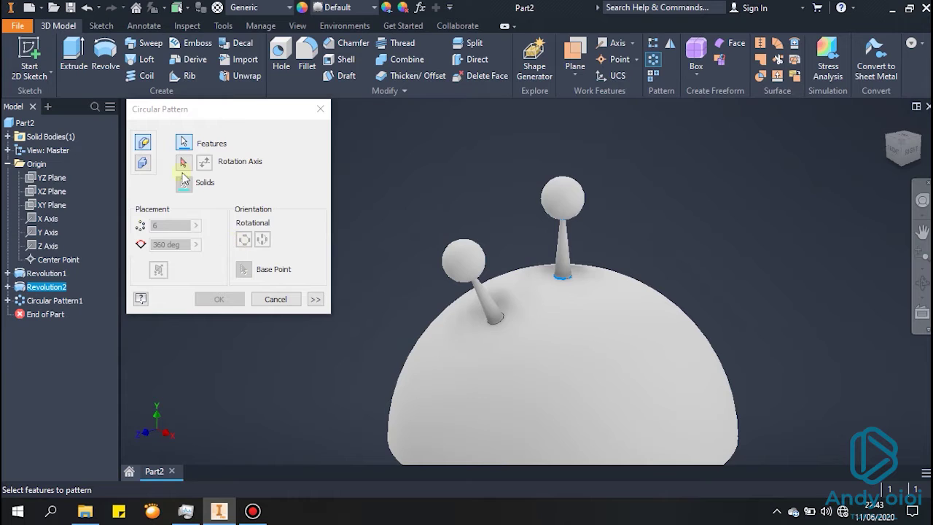
{"action": "left_click", "coordinate": [183, 161]}
{"action": "left_click", "coordinate": [47, 218]}
{"action": "type", "text": "2"}
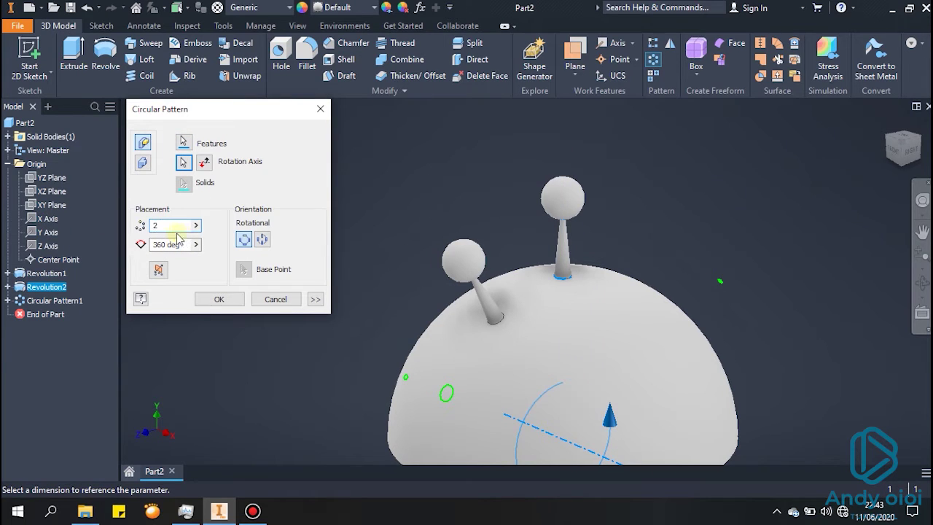
{"action": "left_click", "coordinate": [187, 245]}
{"action": "type", "text": "6"}
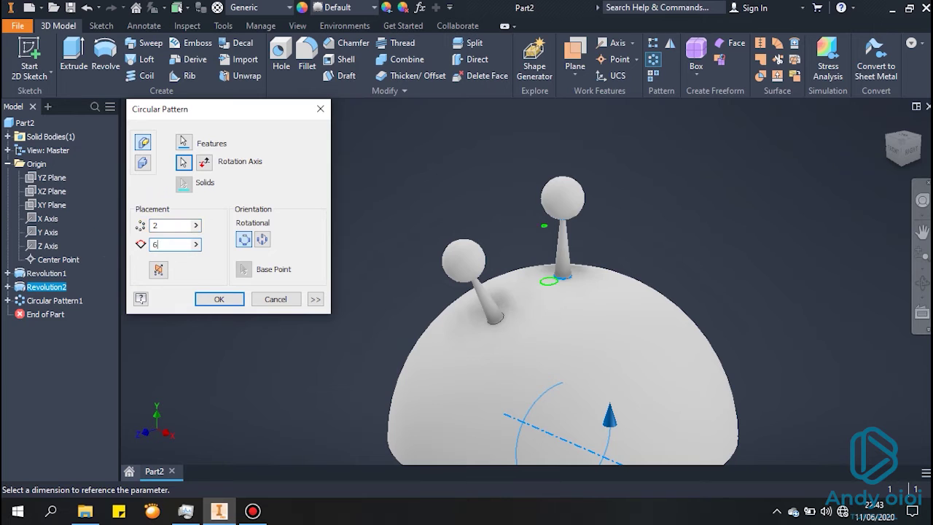
{"action": "type", "text": "0"}
{"action": "left_click", "coordinate": [220, 300]}
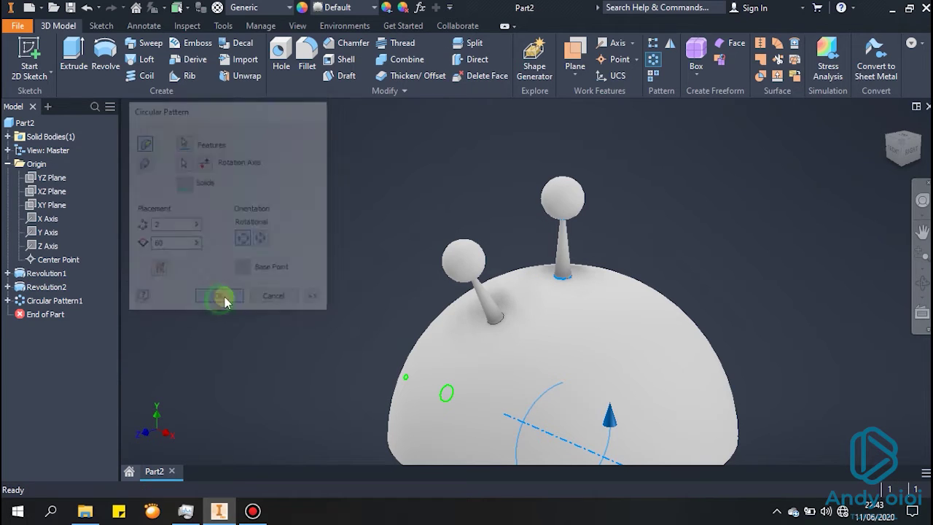
Add a third circular pattern of Revolution2 about the X Axis over 90 deg
{"action": "left_click", "coordinate": [653, 61]}
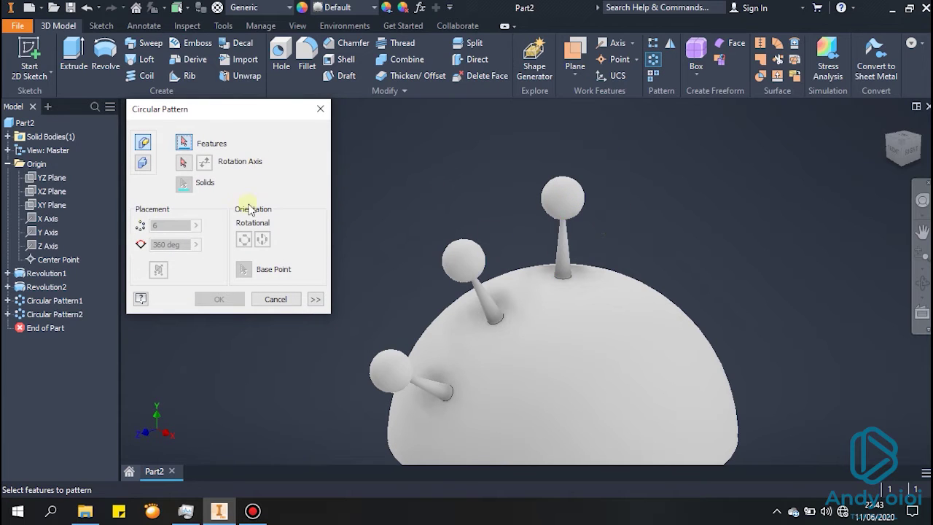
{"action": "left_click", "coordinate": [46, 287]}
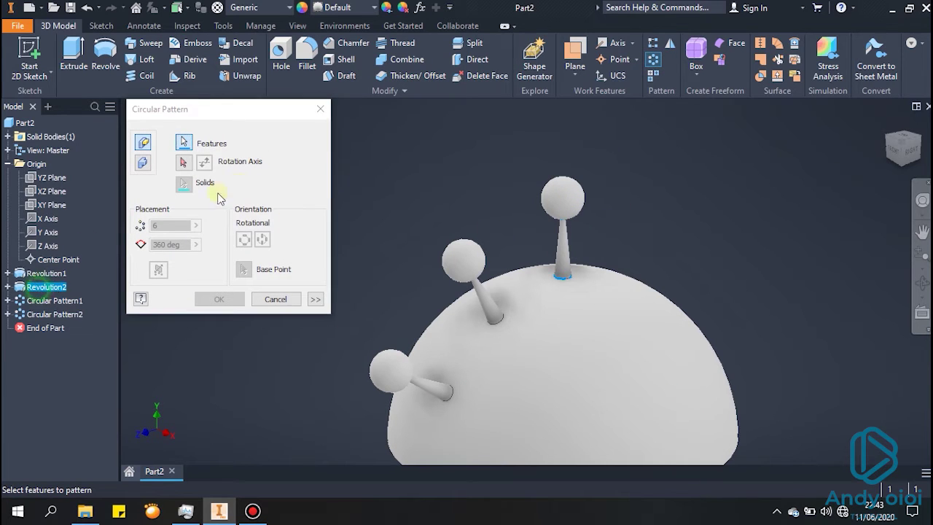
{"action": "left_click", "coordinate": [184, 161]}
{"action": "left_click", "coordinate": [45, 232]}
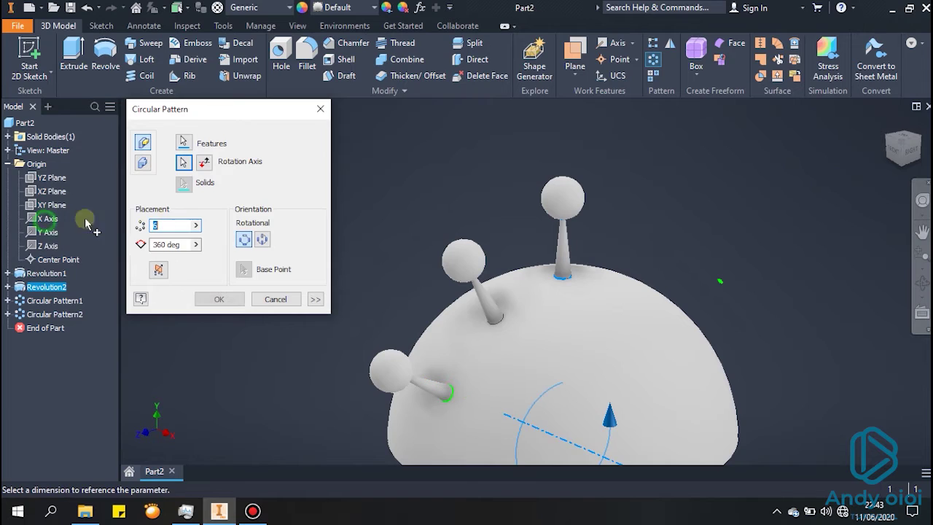
{"action": "left_click", "coordinate": [171, 245]}
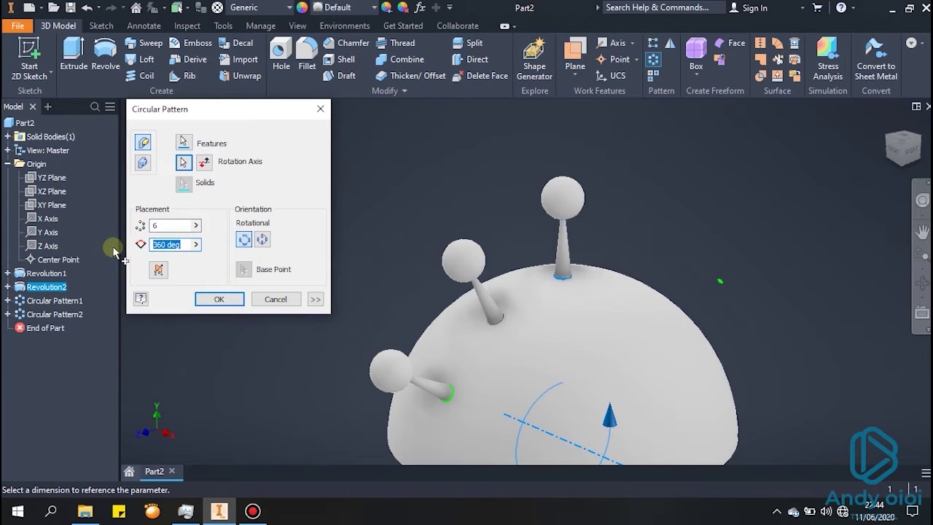
{"action": "type", "text": "90"}
{"action": "left_click", "coordinate": [225, 306]}
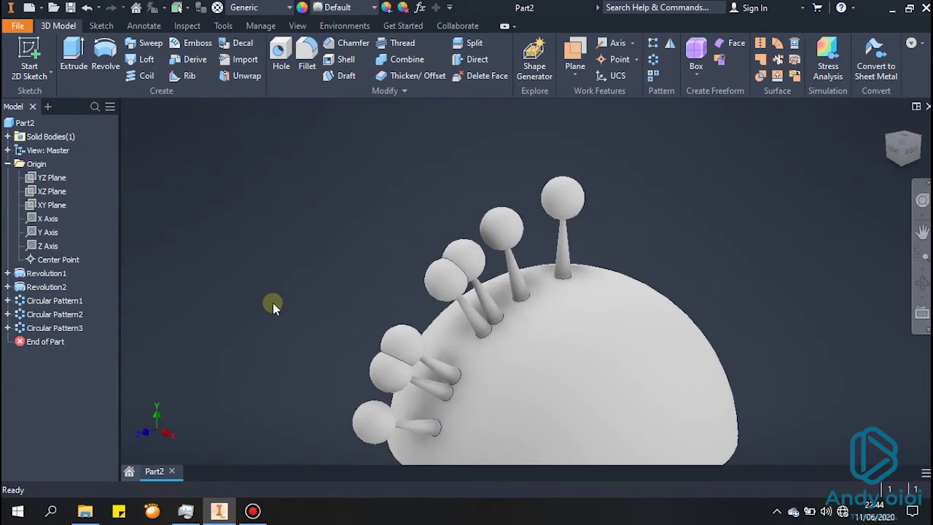
Reopen Circular Pattern3 and reduce its occurrence count
{"action": "double_click", "coordinate": [62, 328]}
{"action": "double_click", "coordinate": [175, 227]}
{"action": "type", "text": "3"}
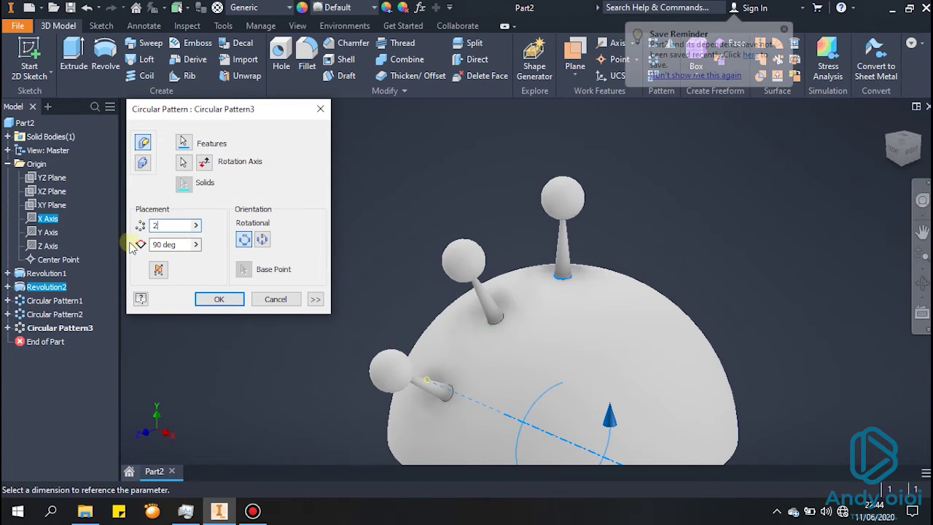
{"action": "left_click", "coordinate": [219, 299]}
{"action": "scroll", "coordinate": [364, 273], "scroll_direction": "down", "scroll_amount": 3}
{"action": "scroll", "coordinate": [267, 260], "scroll_direction": "down", "scroll_amount": 1}
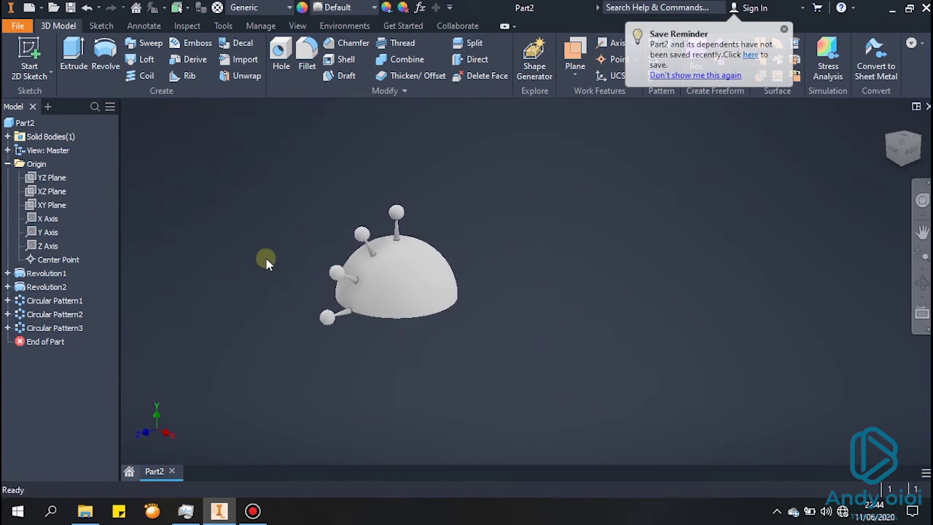
{"action": "middle_click_drag", "start_coordinate": [578, 305], "coordinate": [565, 273], "text": "shift"}
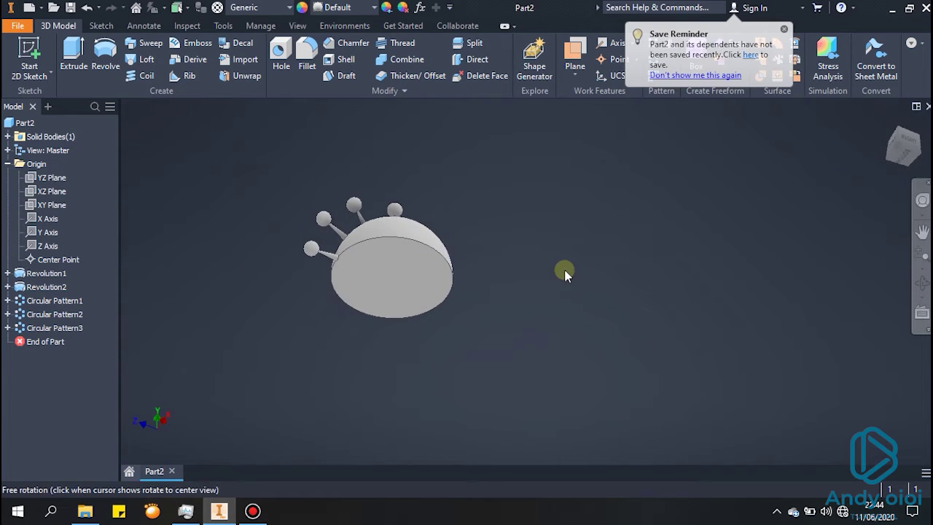
Sketch a circle on the XZ Plane, centred at the origin and larger than the dome base
{"action": "left_click", "coordinate": [58, 191]}
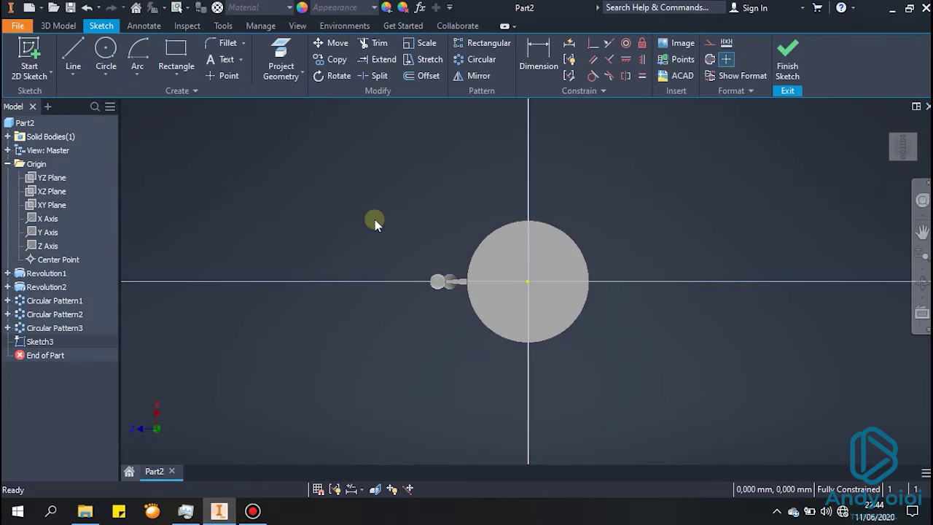
{"action": "left_click", "coordinate": [105, 53]}
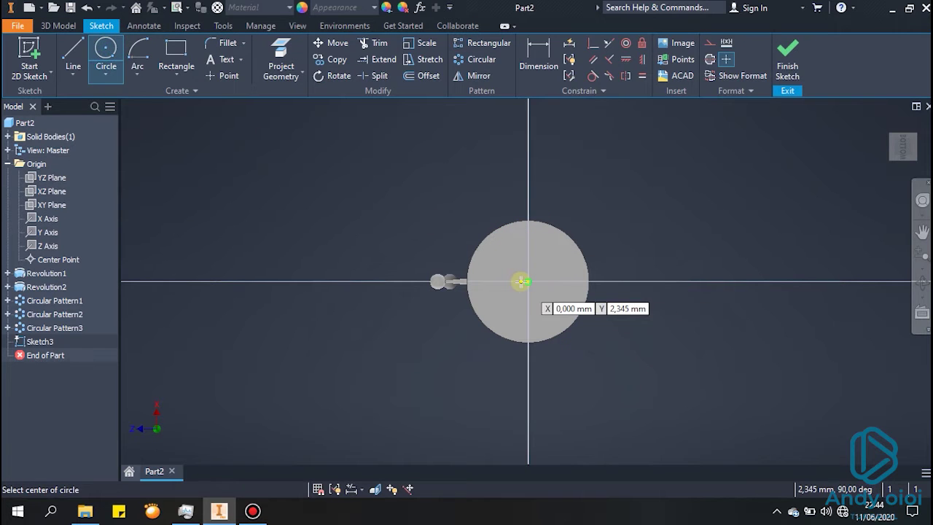
{"action": "left_click", "coordinate": [528, 281]}
{"action": "left_click", "coordinate": [633, 272]}
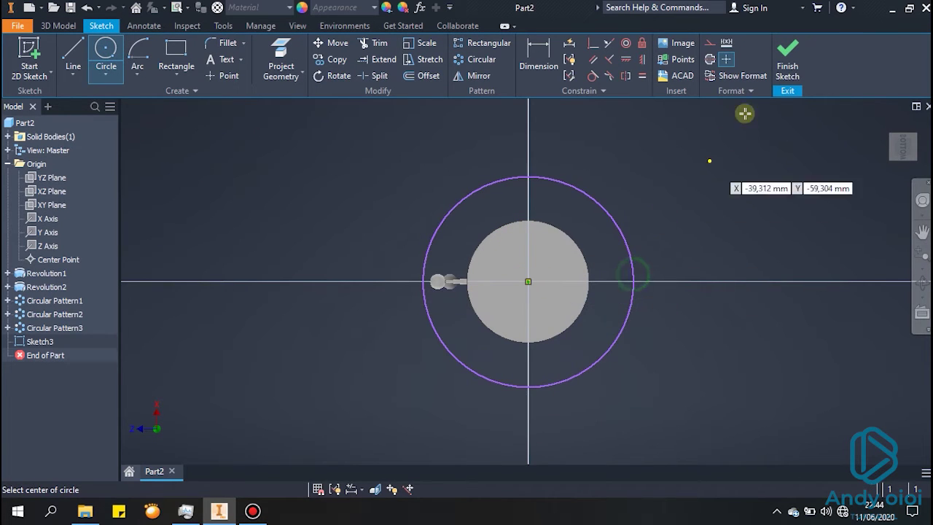
{"action": "left_click", "coordinate": [789, 70]}
{"action": "key", "text": "e"}
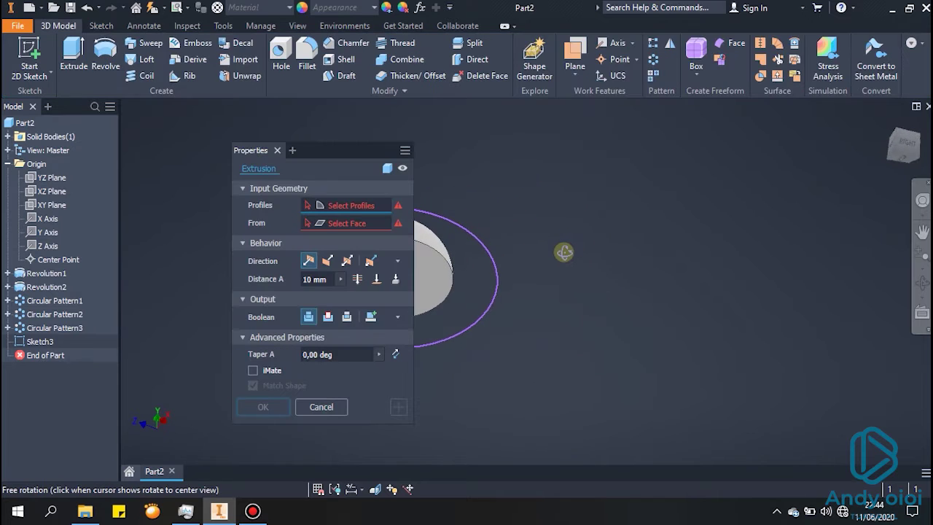
Cut-extrude the Sketch3 circle to remove the flat rim beneath the dome
{"action": "left_click", "coordinate": [327, 319]}
{"action": "left_click", "coordinate": [484, 288]}
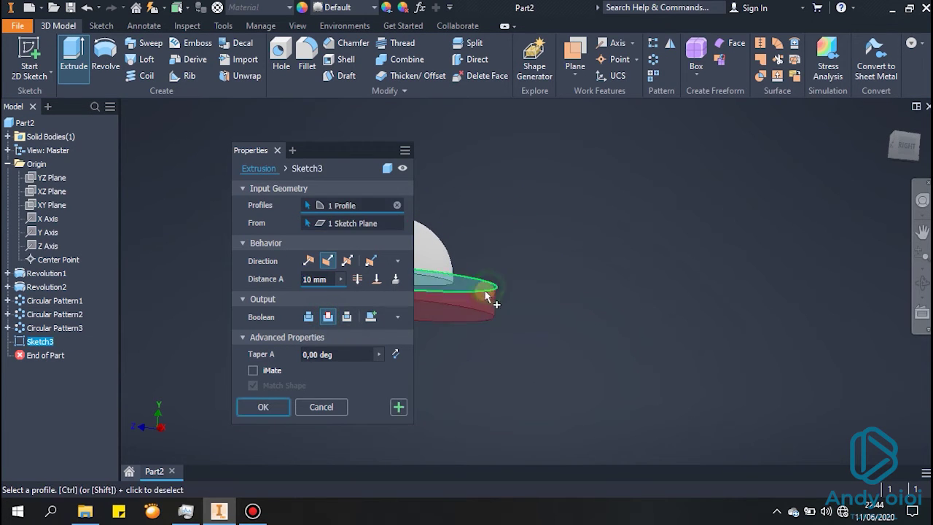
{"action": "middle_click_drag", "start_coordinate": [540, 311], "coordinate": [689, 295]}
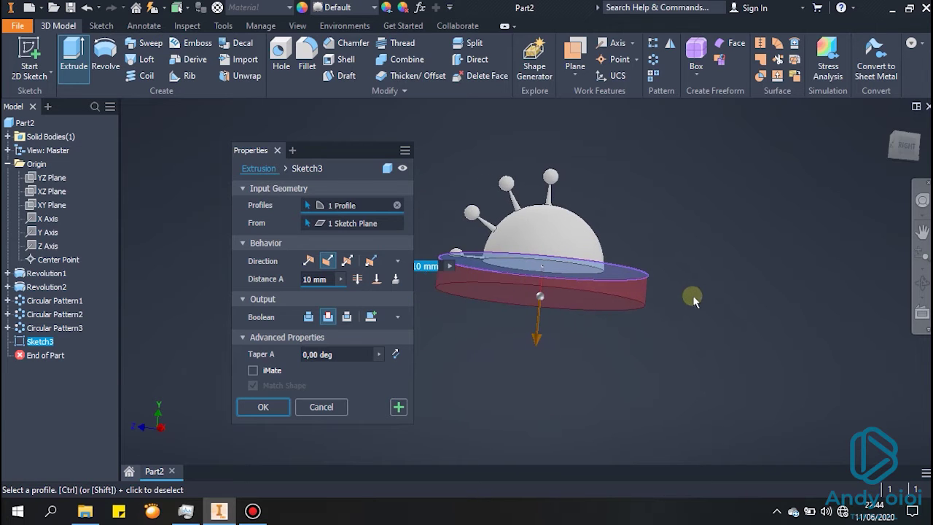
{"action": "left_click", "coordinate": [255, 407]}
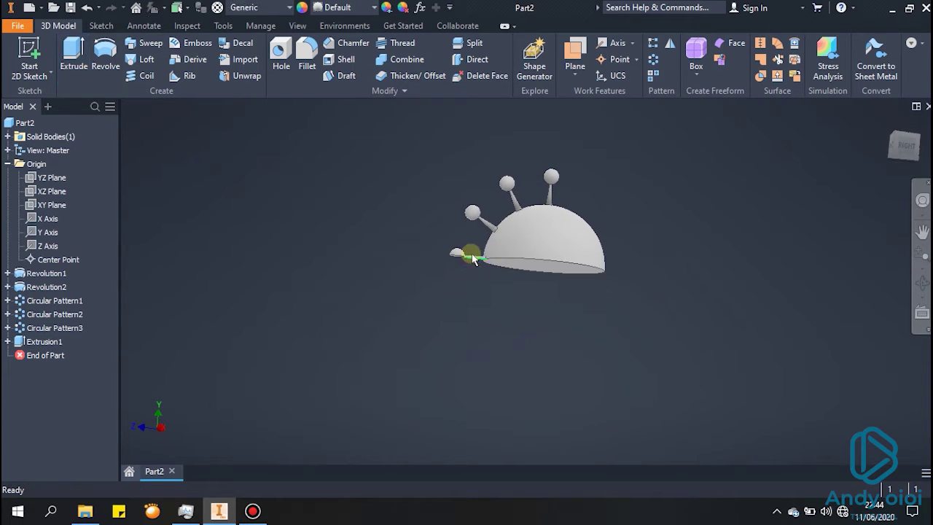
{"action": "scroll", "coordinate": [452, 263], "scroll_direction": "up", "scroll_amount": 5}
{"action": "scroll", "coordinate": [496, 298], "scroll_direction": "down", "scroll_amount": 5}
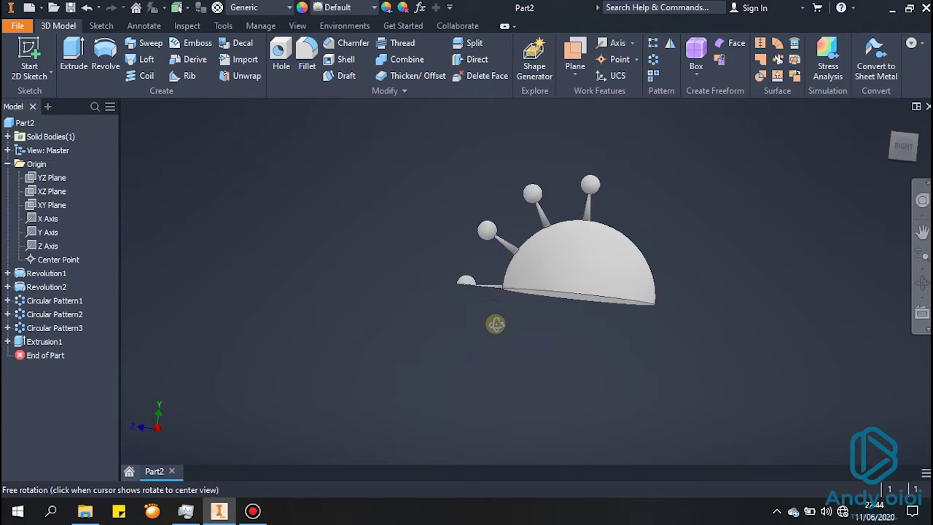
{"action": "mouse_move", "coordinate": [494, 326]}
{"action": "middle_mouse_down", "text": "shift"}
{"action": "mouse_move", "coordinate": [486, 303]}
{"action": "mouse_move", "coordinate": [506, 327]}
{"action": "middle_mouse_up", "text": "shift"}
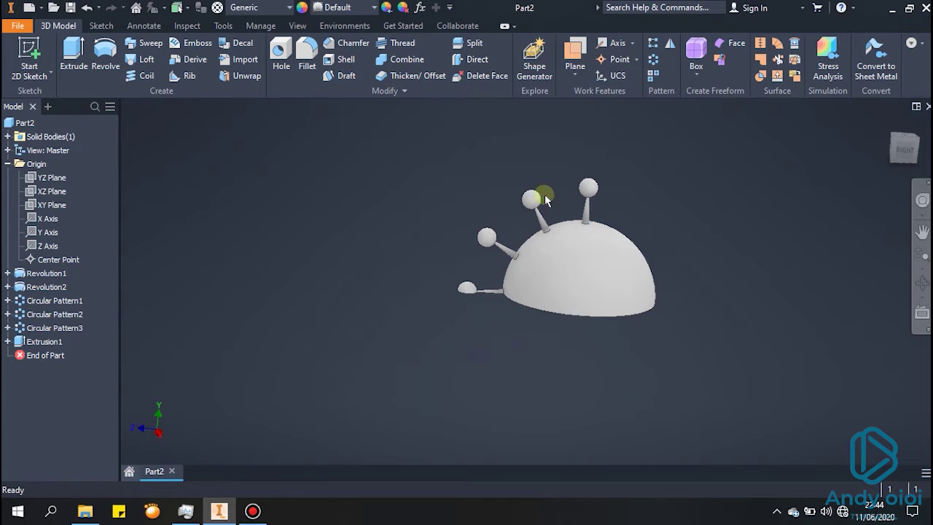
{"action": "middle_click_drag", "start_coordinate": [667, 175], "coordinate": [639, 287], "text": "shift"}
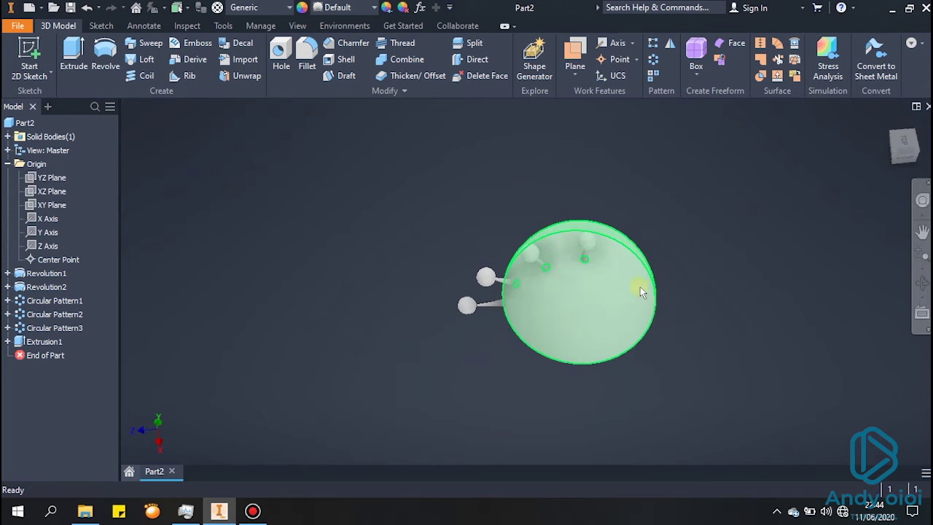
Pattern a dome spike 5 times around the Y Axis
{"action": "left_click", "coordinate": [653, 59]}
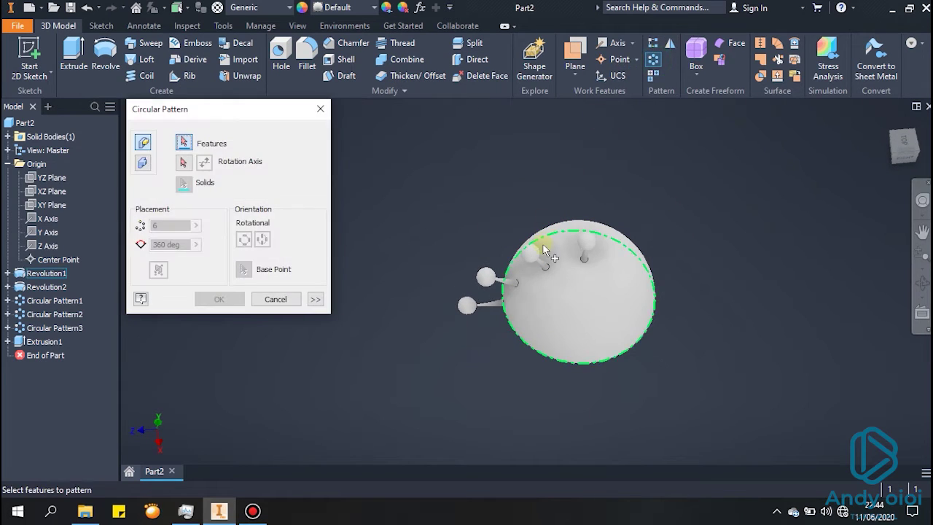
{"action": "left_click", "coordinate": [532, 253]}
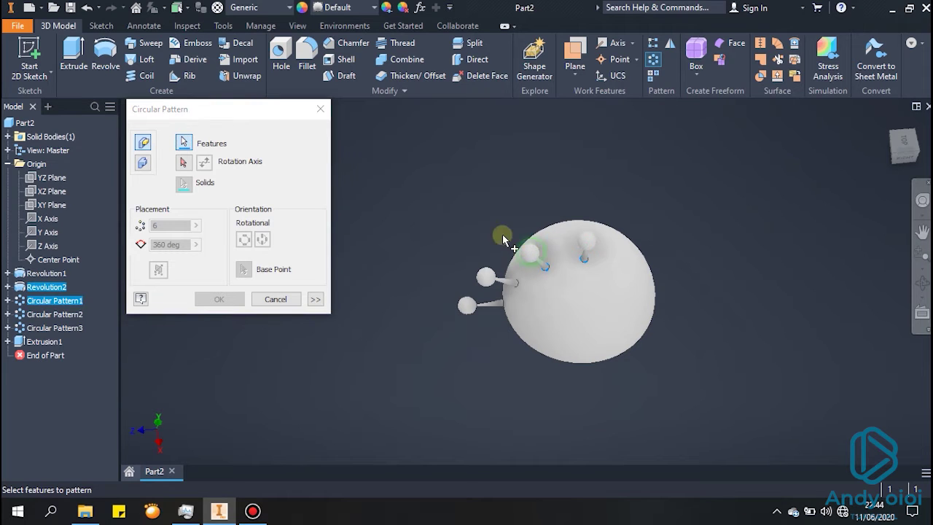
{"action": "left_click", "coordinate": [193, 165]}
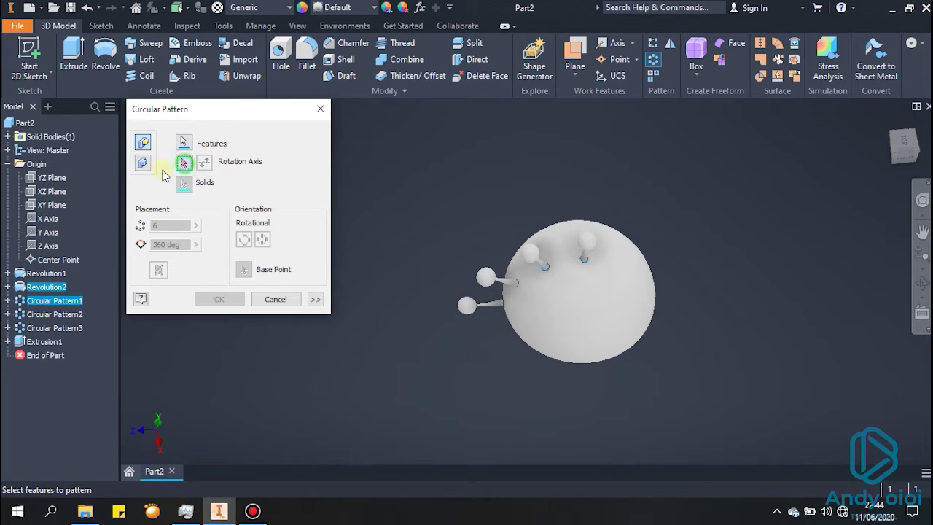
{"action": "left_click", "coordinate": [41, 232]}
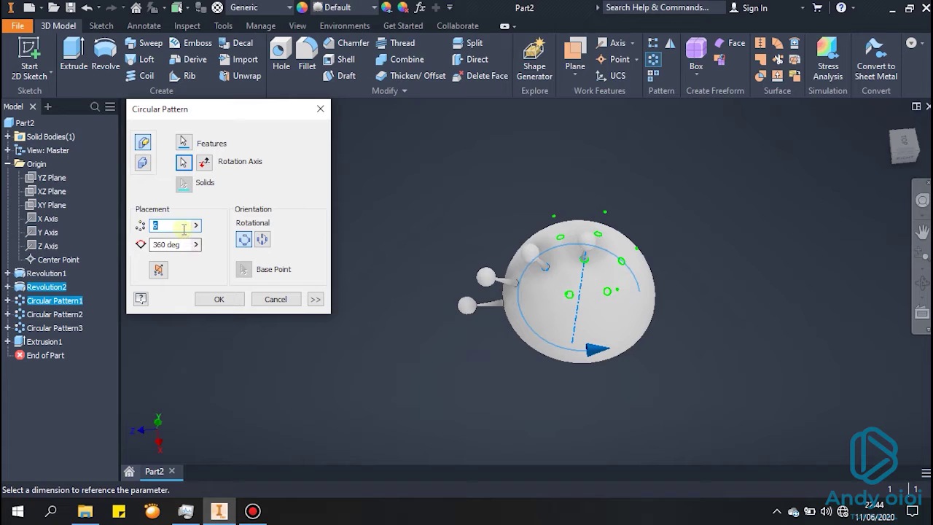
{"action": "type", "text": "5"}
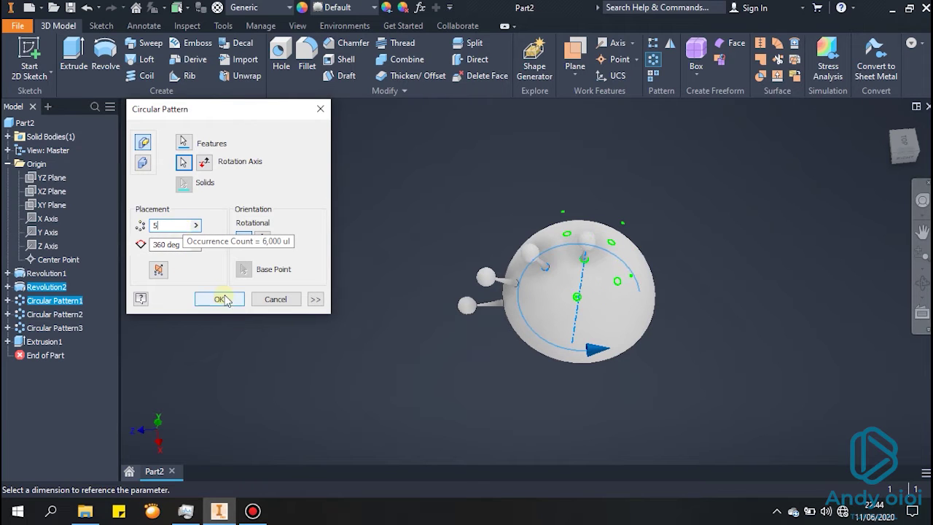
{"action": "left_click", "coordinate": [221, 299]}
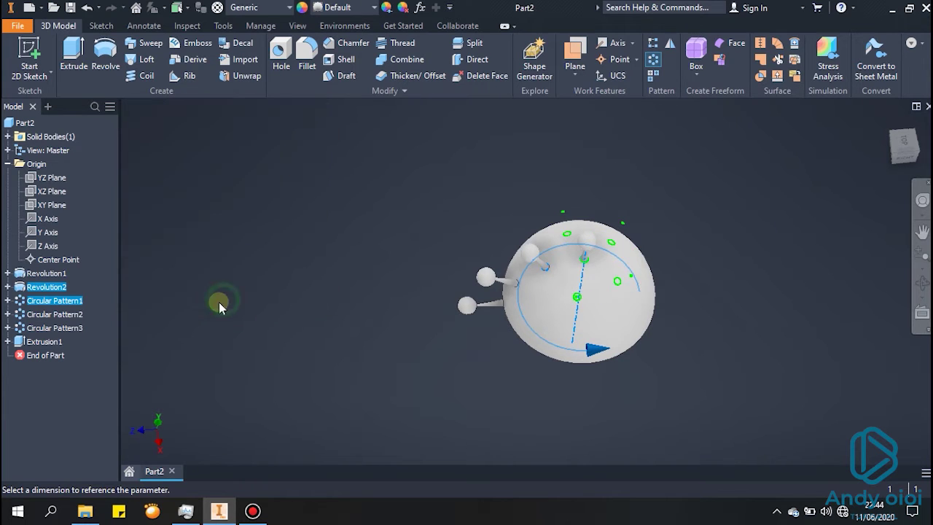
Pattern another spike around the Y Axis over 360 deg
{"action": "left_click", "coordinate": [657, 59]}
{"action": "left_click", "coordinate": [496, 278]}
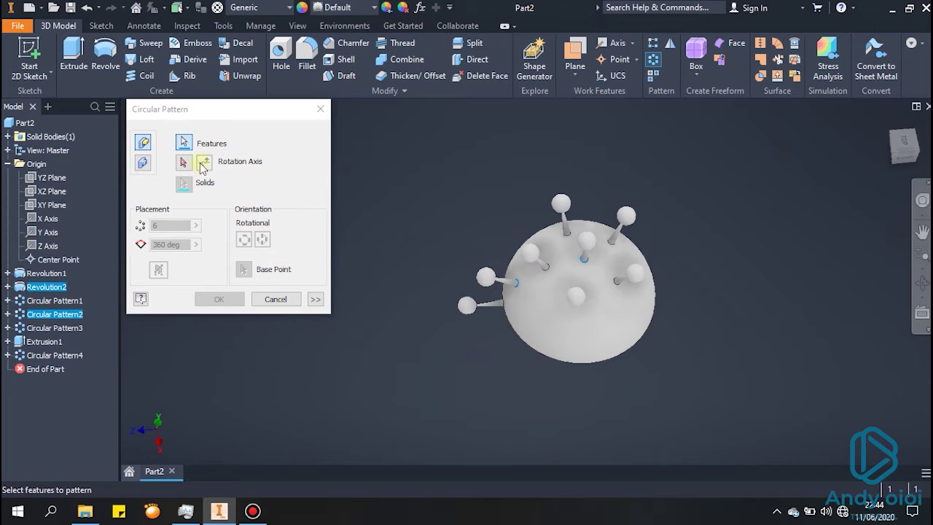
{"action": "left_click", "coordinate": [204, 163]}
{"action": "left_click", "coordinate": [47, 232]}
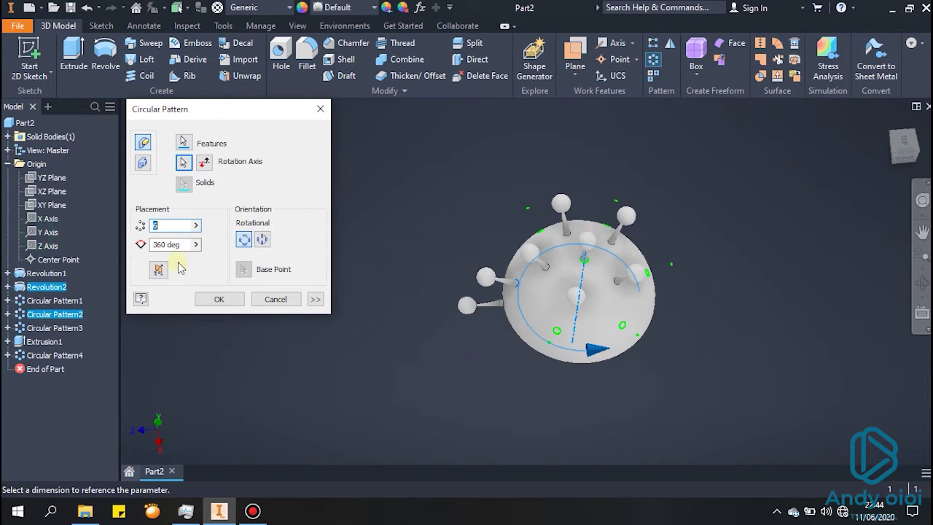
{"action": "left_click", "coordinate": [185, 245]}
{"action": "left_click", "coordinate": [178, 225]}
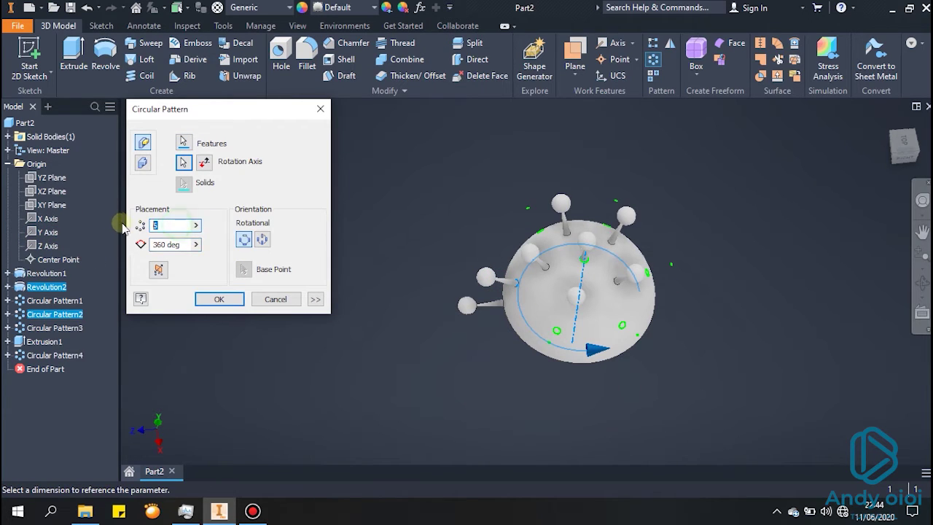
{"action": "type", "text": "7"}
{"action": "left_click", "coordinate": [219, 300]}
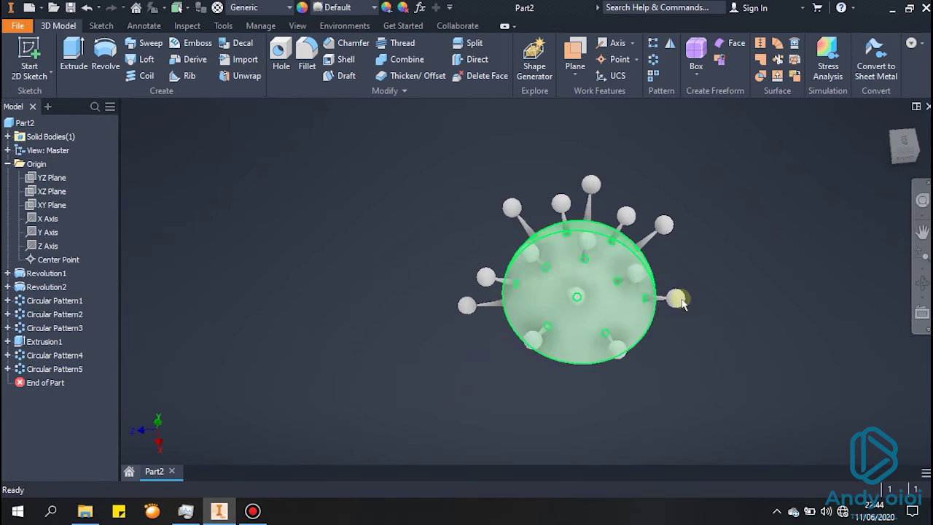
Pattern the spike near the rim 6 times around the Y Axis
{"action": "key", "text": "F4"}
{"action": "mouse_move", "coordinate": [709, 279]}
{"action": "left_mouse_down"}
{"action": "mouse_move", "coordinate": [729, 260]}
{"action": "mouse_move", "coordinate": [733, 277]}
{"action": "left_mouse_up"}
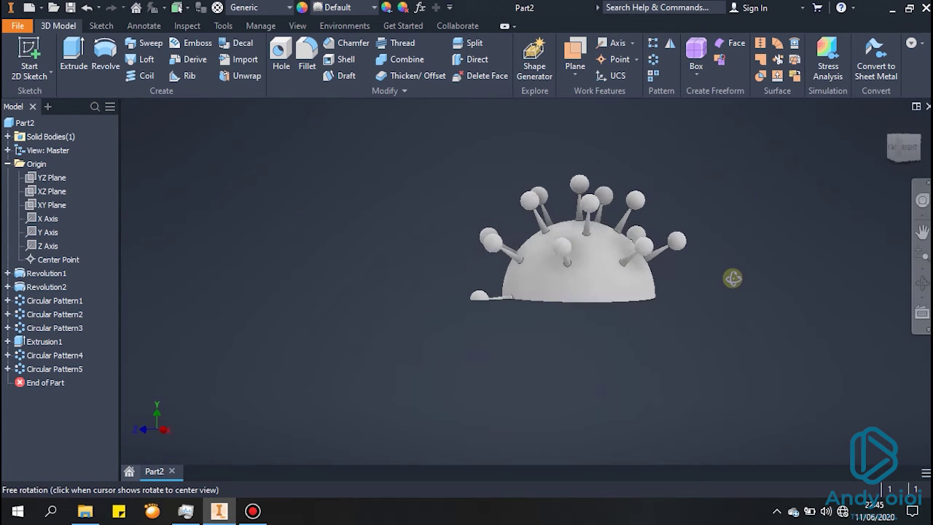
{"action": "left_click", "coordinate": [654, 61]}
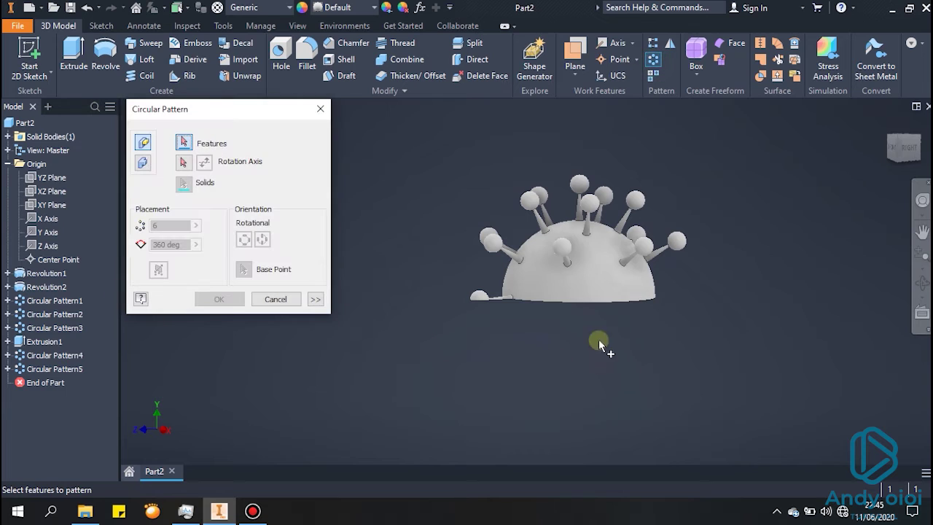
{"action": "left_click", "coordinate": [488, 302]}
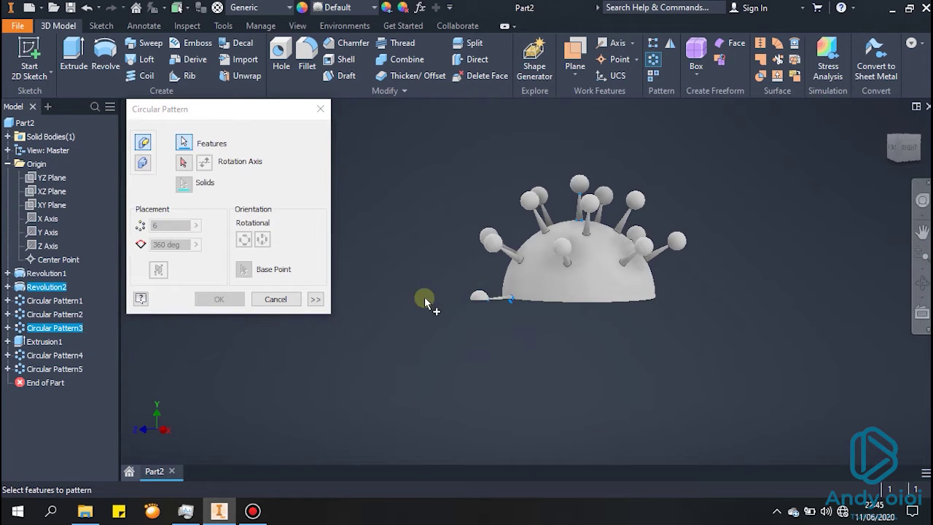
{"action": "left_click", "coordinate": [183, 162]}
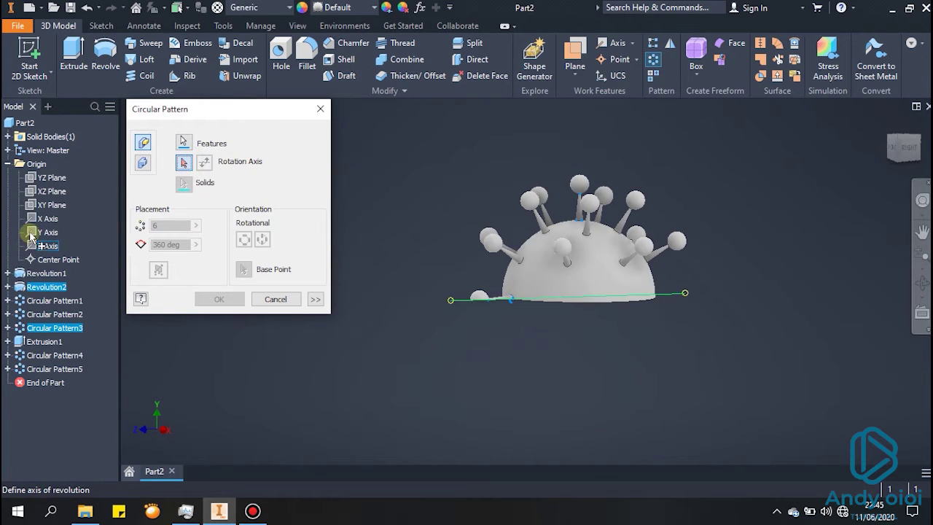
{"action": "left_click", "coordinate": [31, 232]}
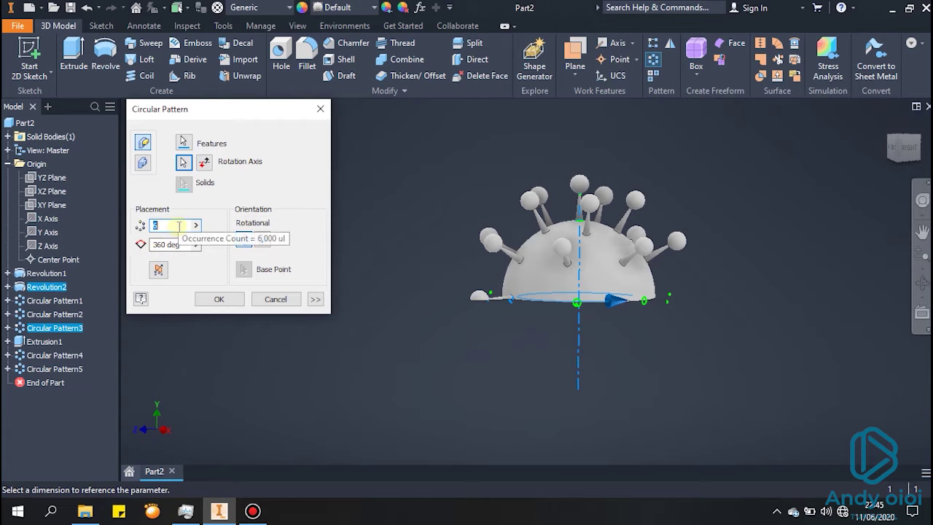
{"action": "left_click", "coordinate": [175, 225]}
{"action": "type", "text": "9"}
{"action": "left_click", "coordinate": [217, 299]}
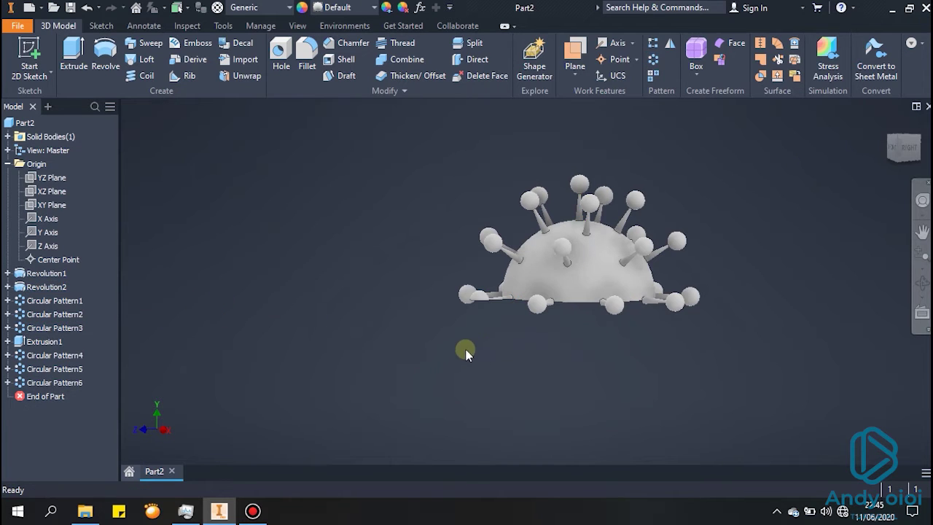
{"action": "mouse_move", "coordinate": [713, 365]}
{"action": "middle_mouse_down", "text": "shift"}
{"action": "mouse_move", "coordinate": [708, 333]}
{"action": "mouse_move", "coordinate": [717, 333]}
{"action": "middle_mouse_up", "text": "shift"}
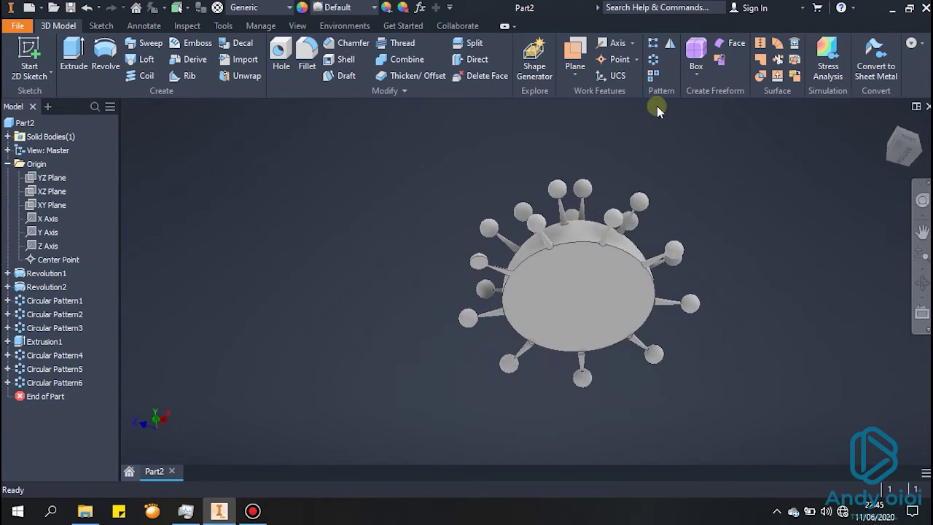
Mirror the whole solid across its flat base face to form the full sphere
{"action": "left_click", "coordinate": [651, 74]}
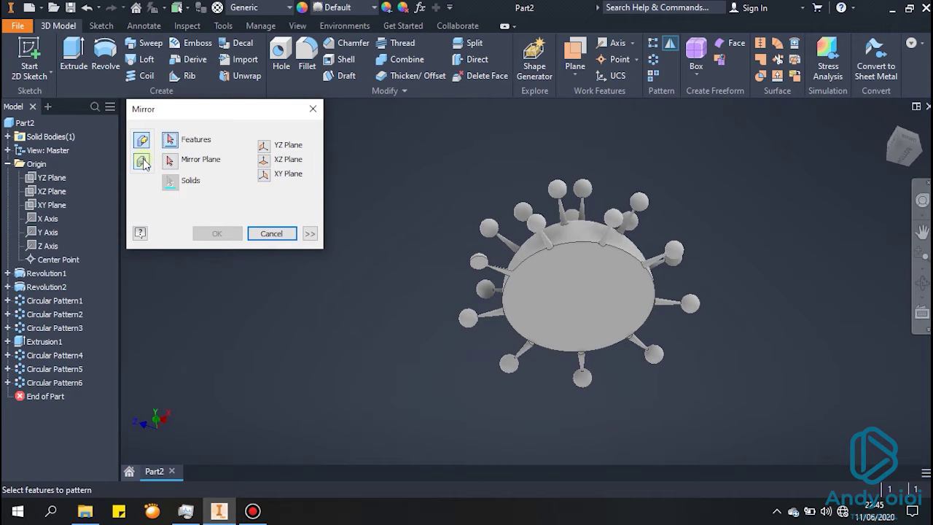
{"action": "left_click", "coordinate": [142, 161]}
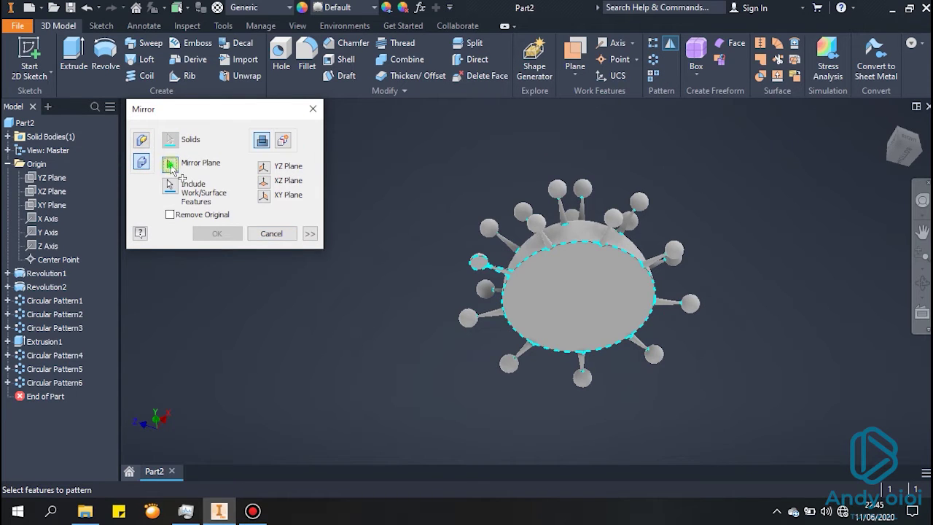
{"action": "left_click", "coordinate": [553, 280]}
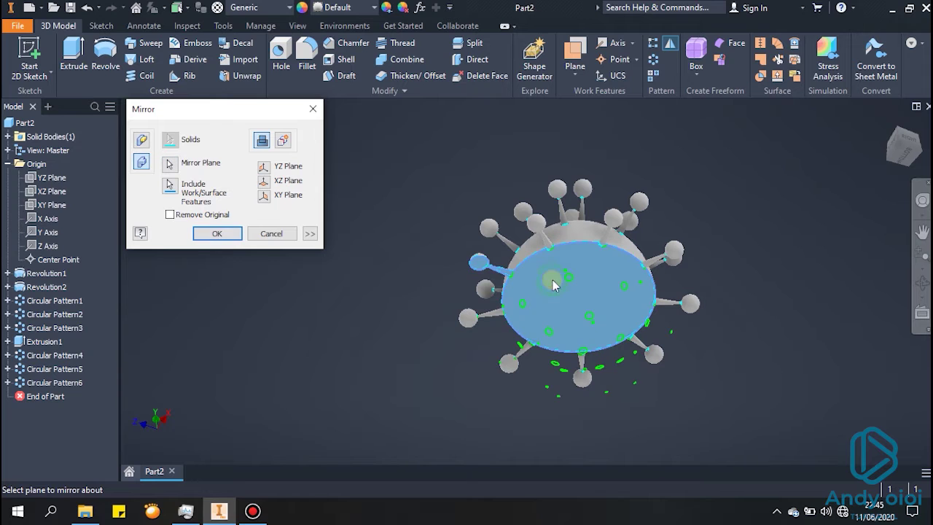
{"action": "left_click", "coordinate": [217, 234]}
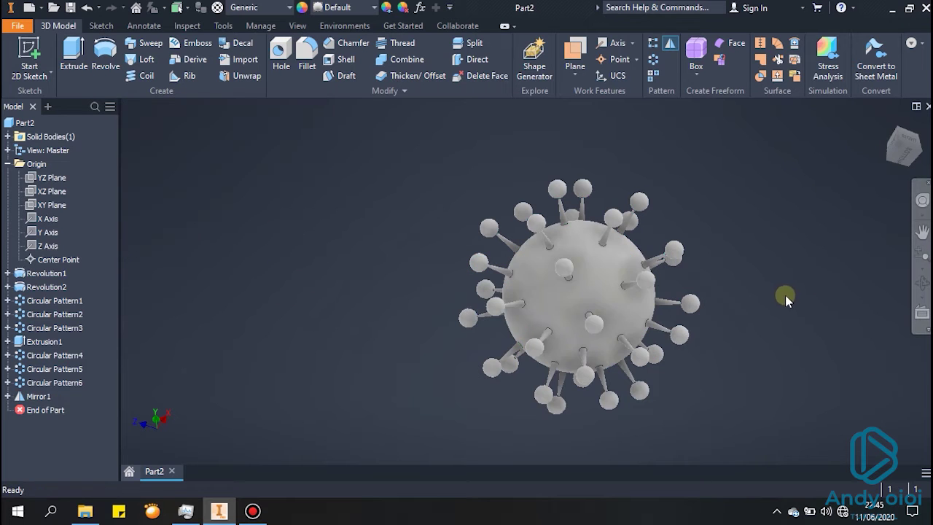
{"action": "mouse_move", "coordinate": [785, 295]}
{"action": "middle_mouse_down", "text": "shift"}
{"action": "mouse_move", "coordinate": [753, 346]}
{"action": "mouse_move", "coordinate": [754, 323]}
{"action": "mouse_move", "coordinate": [775, 323]}
{"action": "mouse_move", "coordinate": [642, 295]}
{"action": "middle_mouse_up", "text": "shift"}
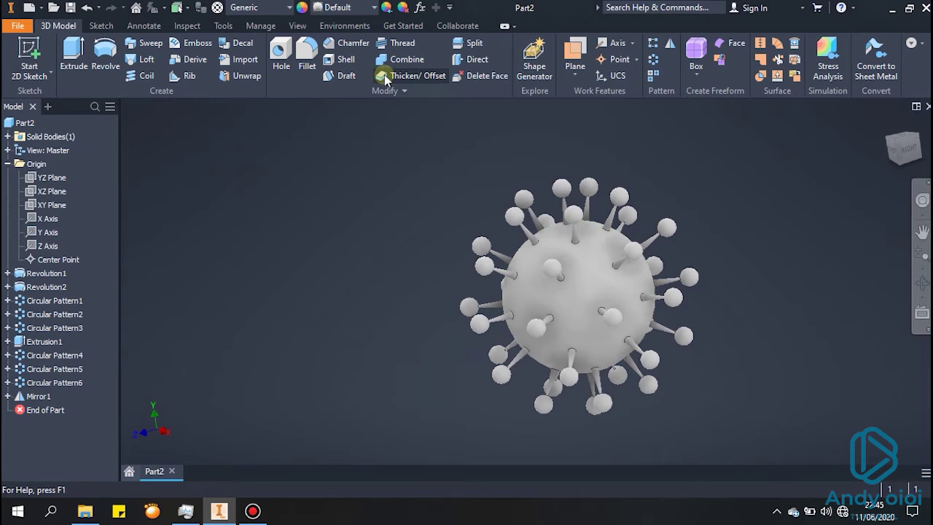
Apply the Aluminum Cast appearance to the virus model
{"action": "left_click", "coordinate": [373, 11]}
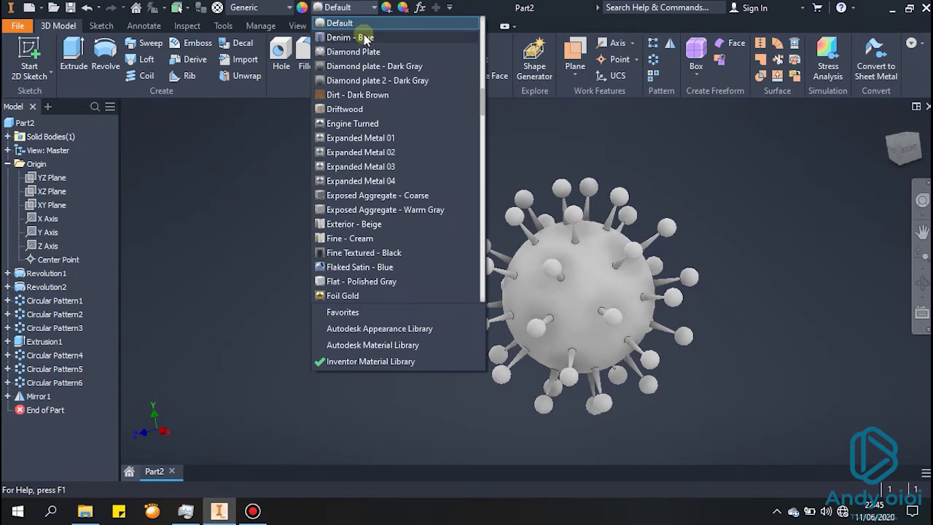
{"action": "scroll", "coordinate": [385, 146], "scroll_direction": "up", "scroll_amount": 3}
{"action": "scroll", "coordinate": [387, 146], "scroll_direction": "up", "scroll_amount": 5}
{"action": "scroll", "coordinate": [387, 146], "scroll_direction": "up", "scroll_amount": 5}
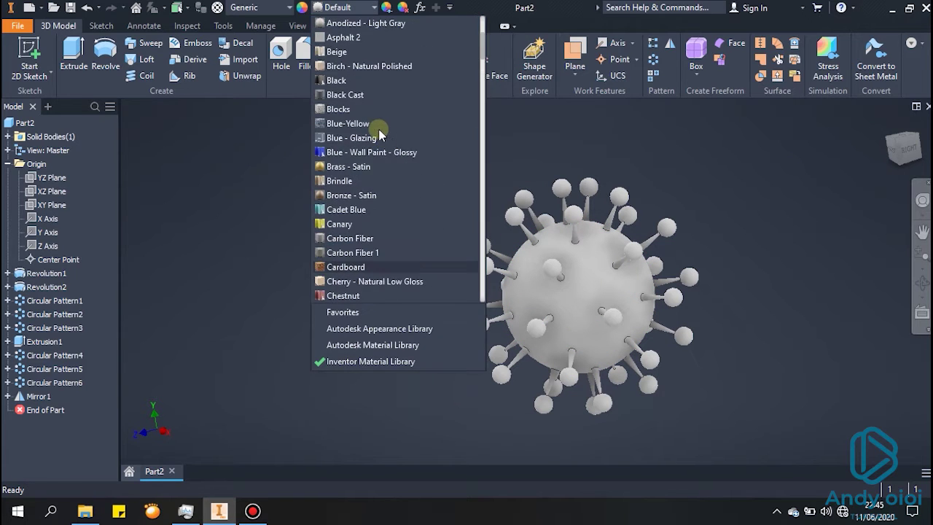
{"action": "scroll", "coordinate": [387, 142], "scroll_direction": "up", "scroll_amount": 4}
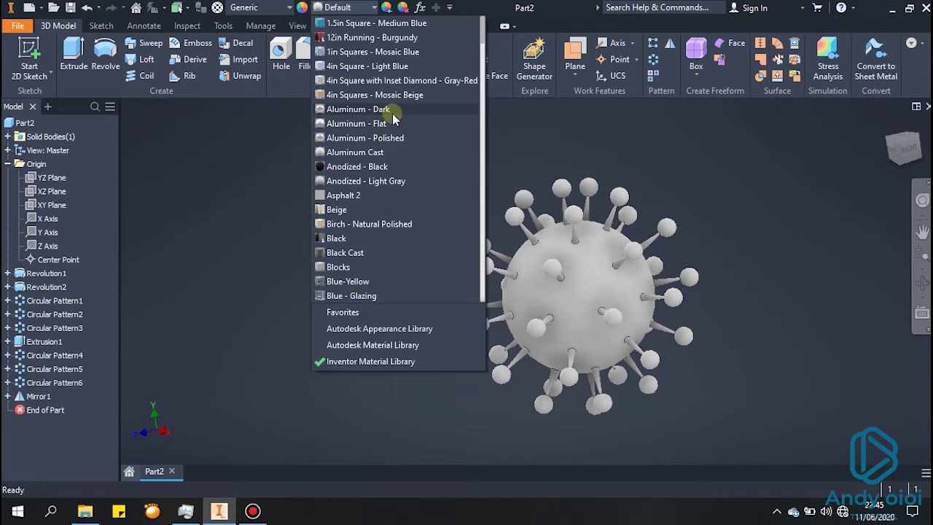
{"action": "left_click", "coordinate": [386, 152]}
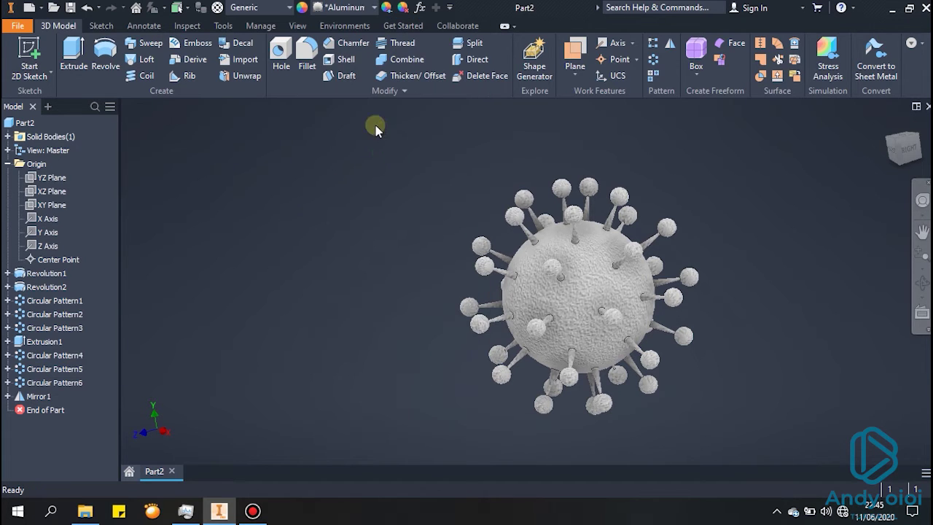
Tint the virus body's appearance green, RGB 14/173/0
{"action": "left_click", "coordinate": [388, 6]}
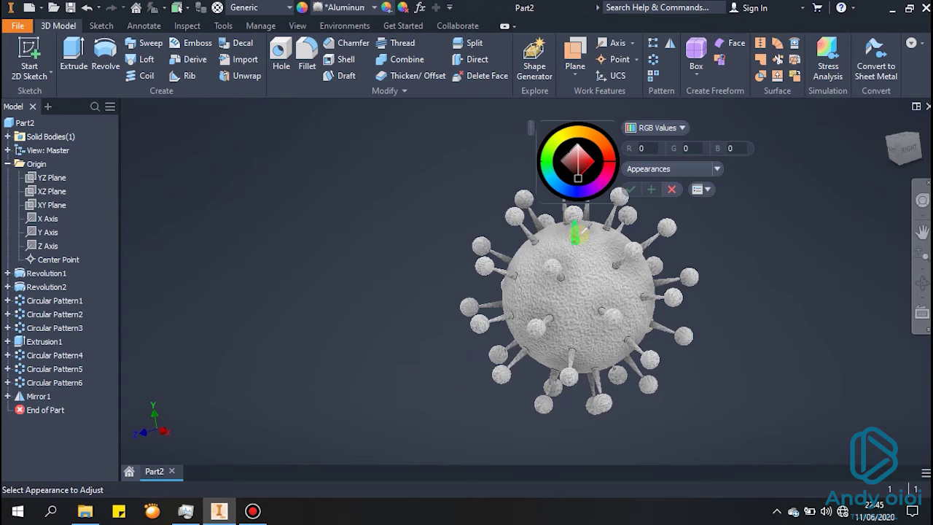
{"action": "left_click", "coordinate": [576, 224]}
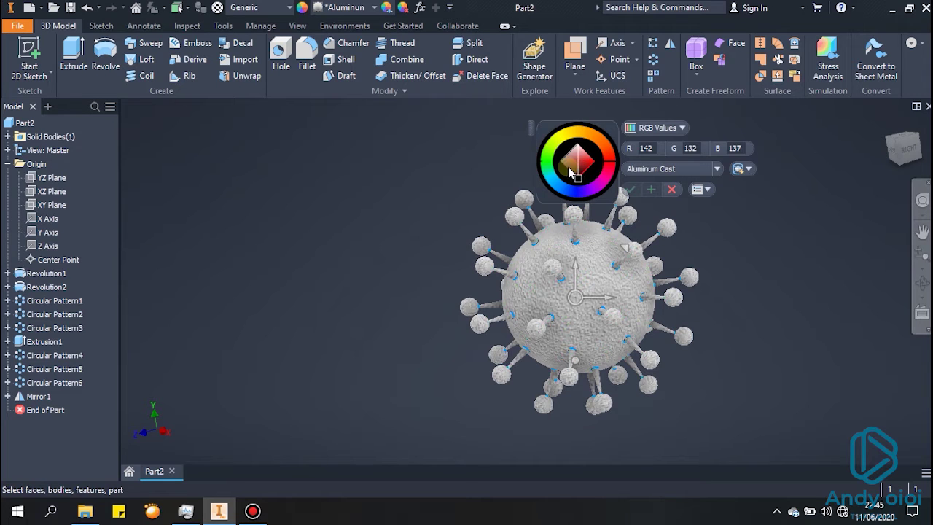
{"action": "left_click", "coordinate": [549, 166]}
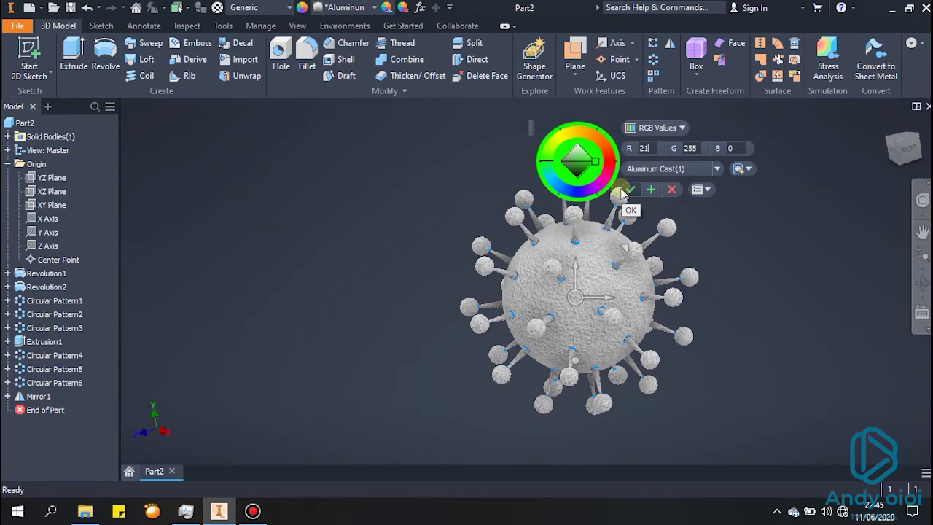
{"action": "left_click", "coordinate": [594, 164]}
{"action": "left_click_drag", "start_coordinate": [595, 168], "coordinate": [589, 170]}
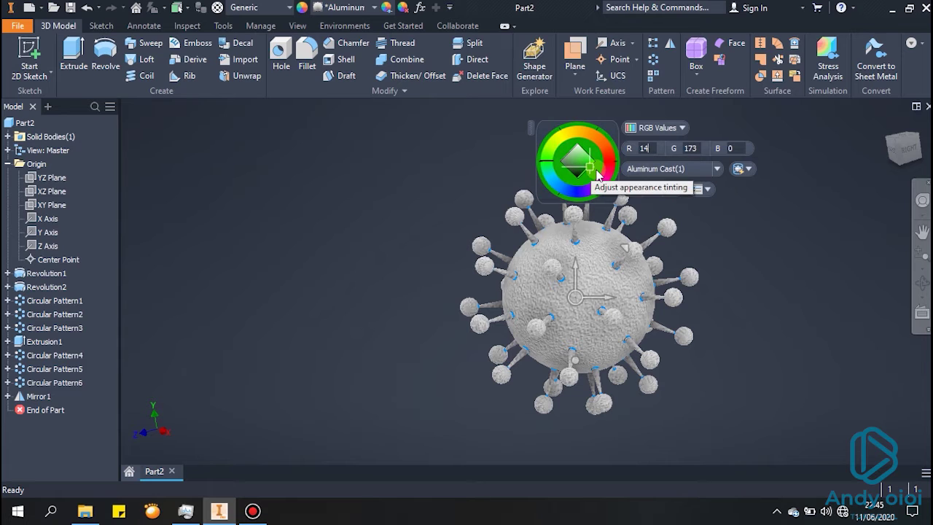
{"action": "left_click", "coordinate": [631, 189]}
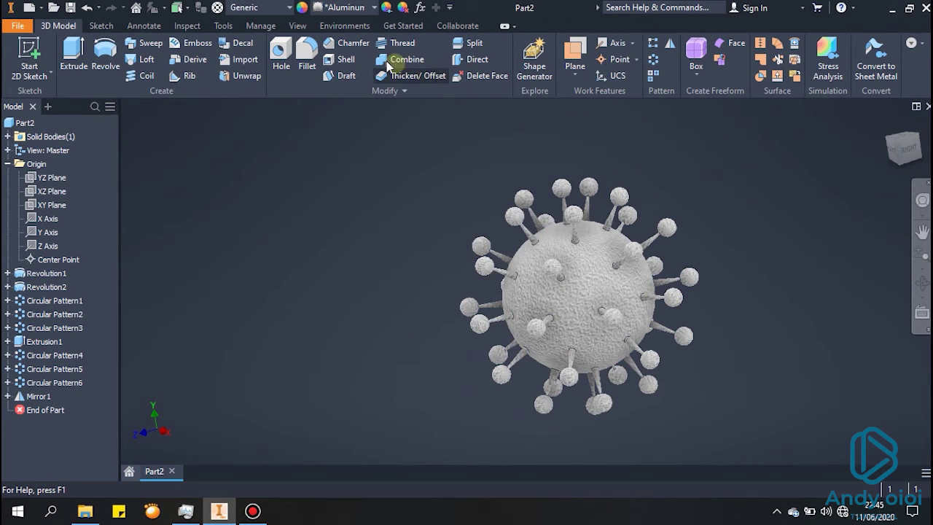
Open the Aluminum Cast(1) appearance for editing from the appearance browser
{"action": "left_click", "coordinate": [302, 8]}
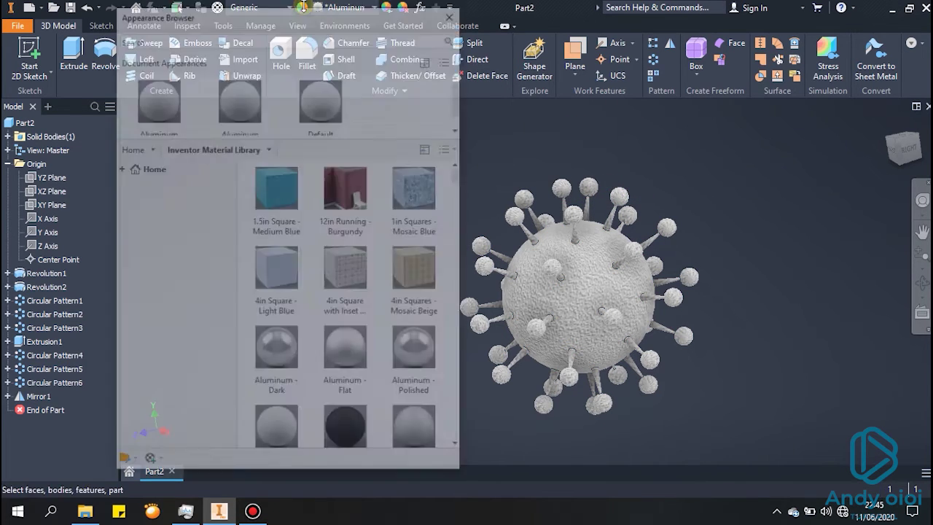
{"action": "left_click", "coordinate": [240, 95]}
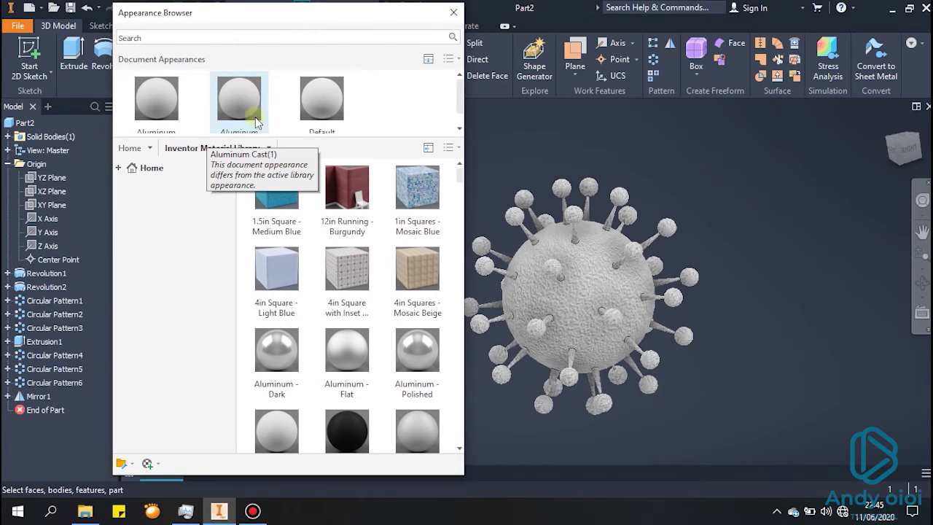
{"action": "right_click", "coordinate": [235, 102]}
{"action": "left_click", "coordinate": [263, 129]}
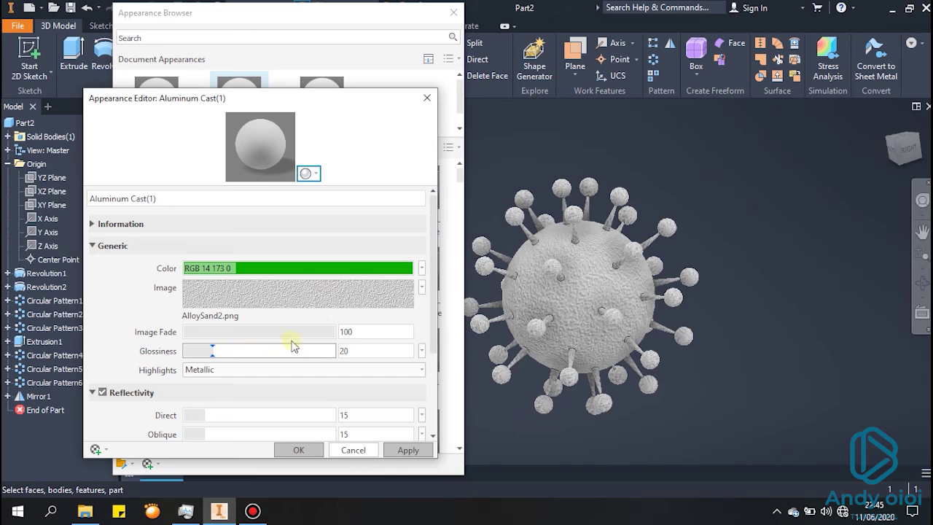
Set Image Fade to 21, Glossiness to 35 and Non-Metallic highlights
{"action": "left_click", "coordinate": [332, 332]}
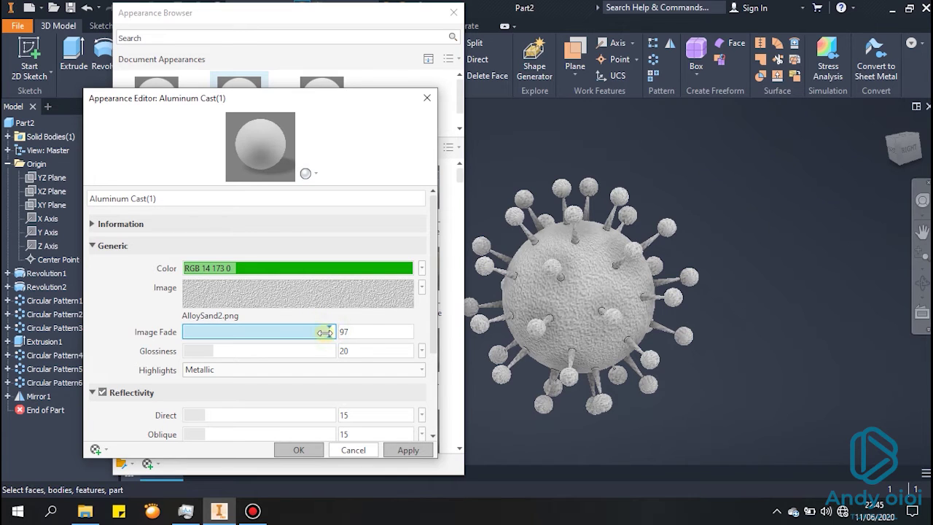
{"action": "left_click_drag", "start_coordinate": [325, 332], "coordinate": [220, 337]}
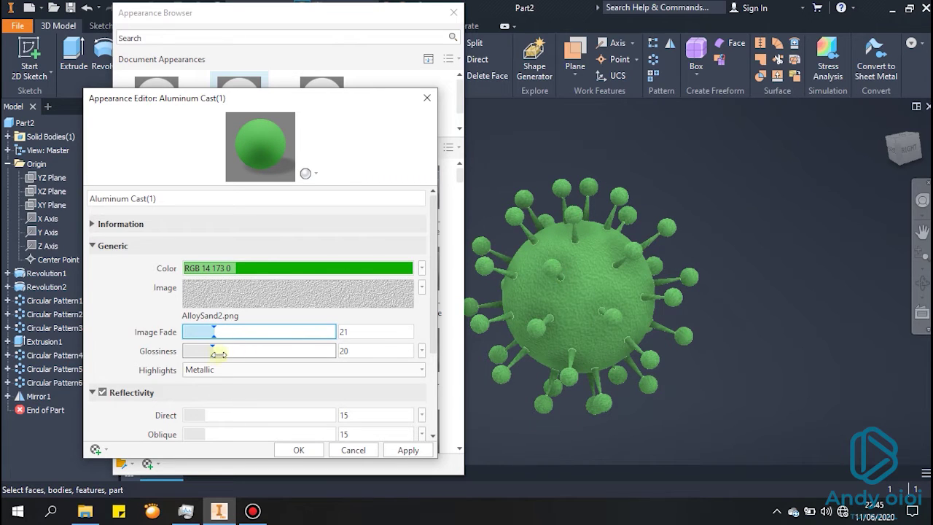
{"action": "left_click_drag", "start_coordinate": [213, 353], "coordinate": [252, 352]}
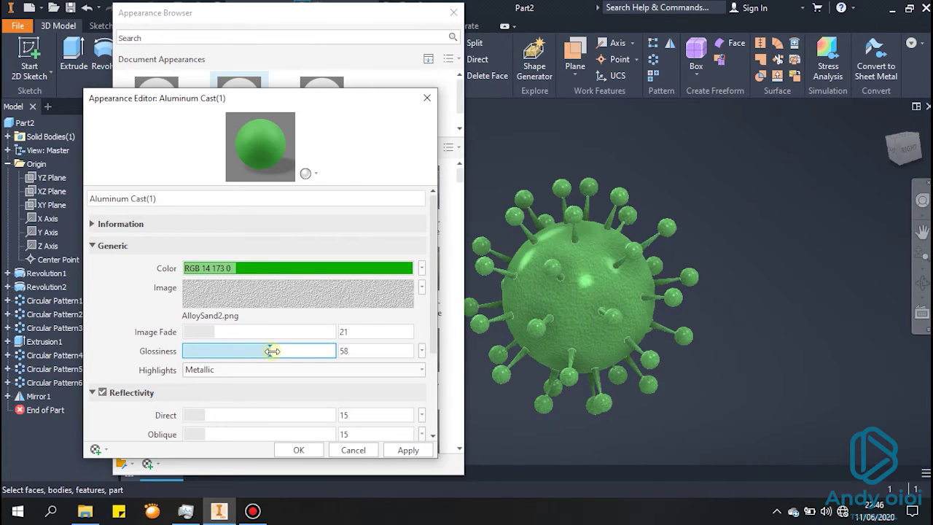
{"action": "middle_click_drag", "start_coordinate": [738, 350], "coordinate": [756, 311]}
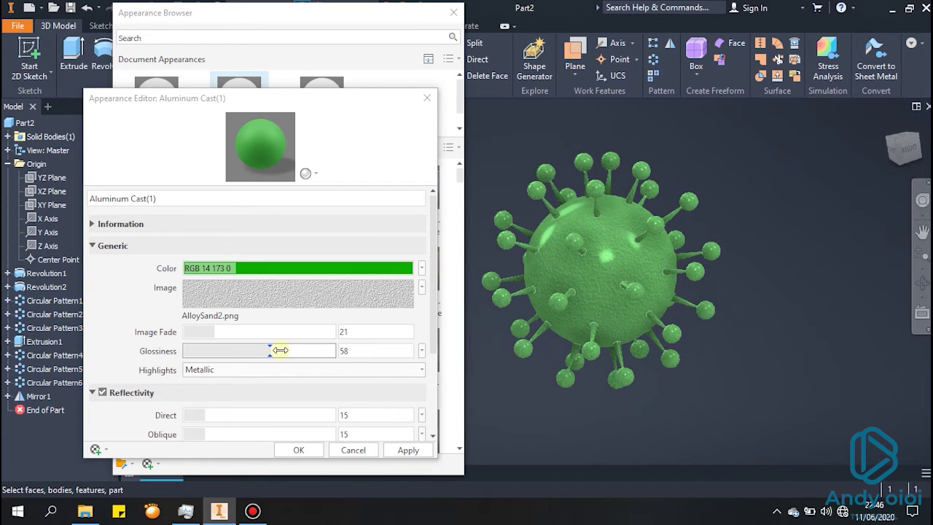
{"action": "left_click_drag", "start_coordinate": [270, 352], "coordinate": [240, 352]}
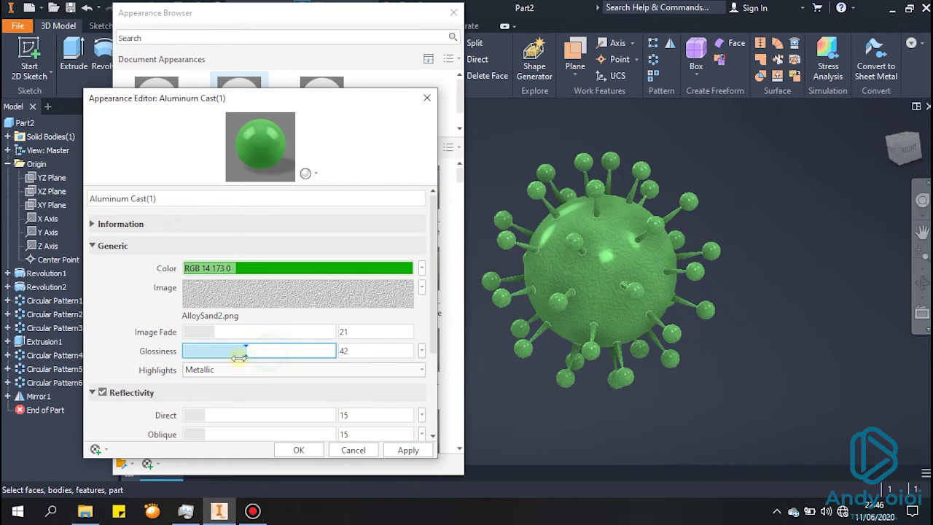
{"action": "left_click", "coordinate": [422, 371]}
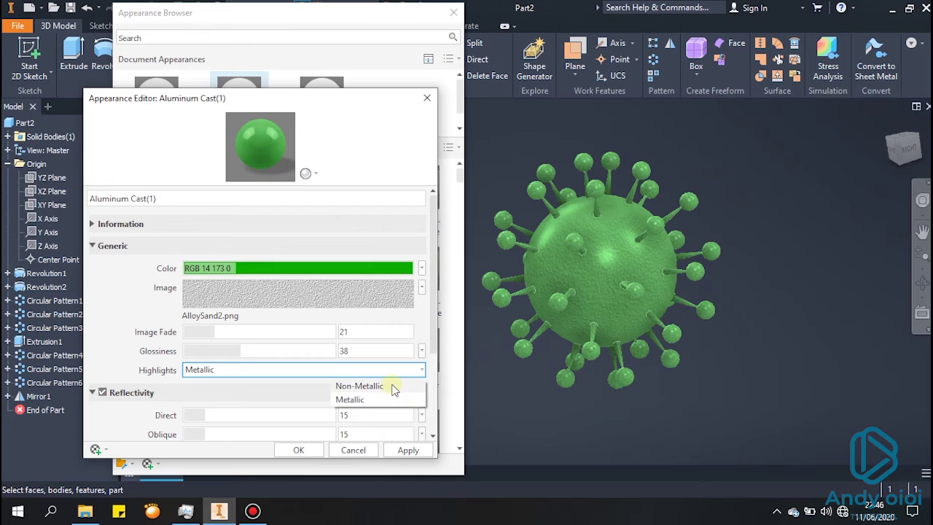
{"action": "left_click", "coordinate": [393, 387]}
{"action": "mouse_move", "coordinate": [239, 351]}
{"action": "left_mouse_down"}
{"action": "mouse_move", "coordinate": [276, 353]}
{"action": "mouse_move", "coordinate": [239, 356]}
{"action": "left_mouse_up"}
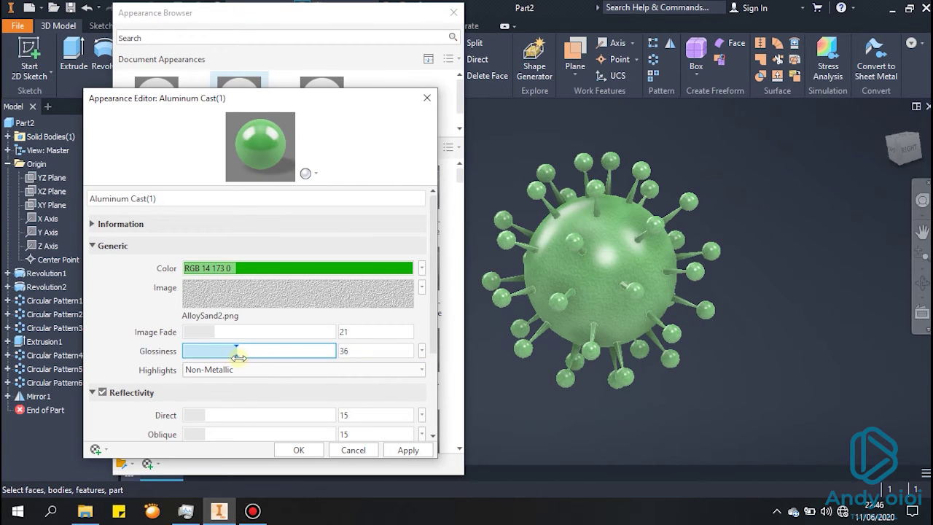
Close the appearance editor saving the edits, then close the appearance browser
{"action": "left_click", "coordinate": [424, 100]}
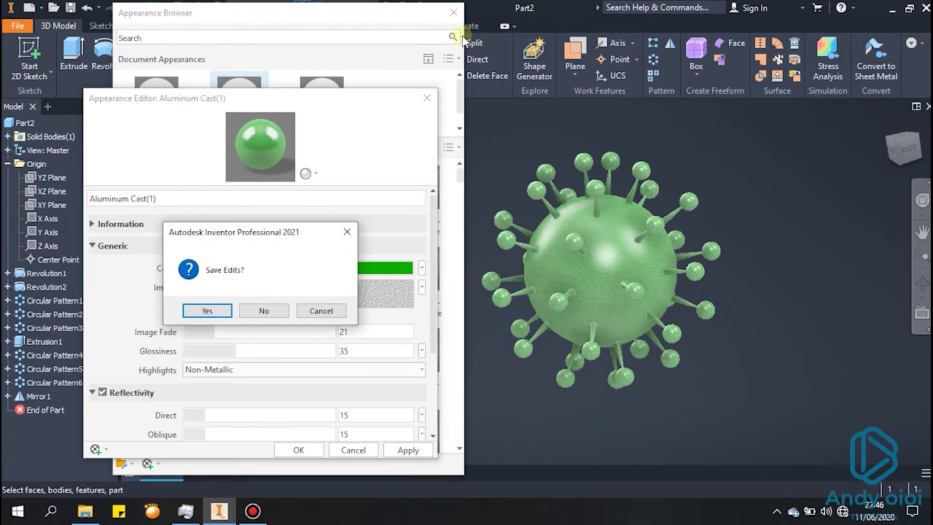
{"action": "left_click", "coordinate": [207, 312]}
{"action": "middle_click_drag", "start_coordinate": [715, 356], "coordinate": [628, 226], "text": "shift"}
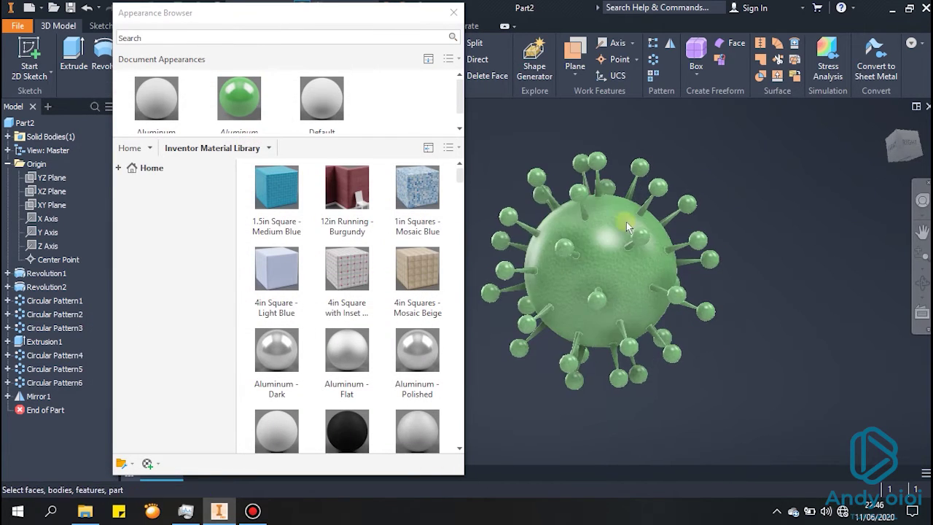
{"action": "left_click", "coordinate": [454, 13]}
{"action": "mouse_move", "coordinate": [752, 327]}
{"action": "middle_mouse_down", "text": "shift"}
{"action": "mouse_move", "coordinate": [765, 302]}
{"action": "mouse_move", "coordinate": [762, 316]}
{"action": "mouse_move", "coordinate": [684, 259]}
{"action": "middle_mouse_up", "text": "shift"}
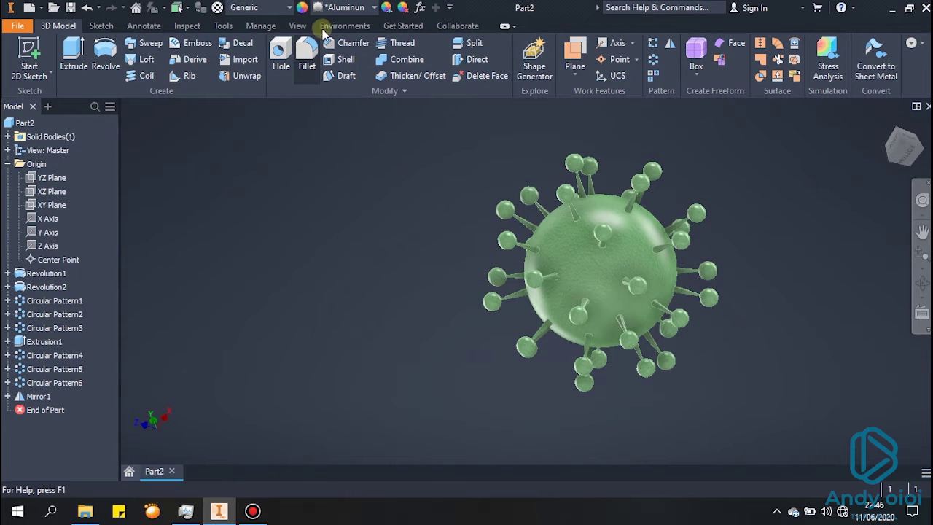
Set the view to Perspective projection and the Realistic visual style
{"action": "left_click", "coordinate": [356, 27]}
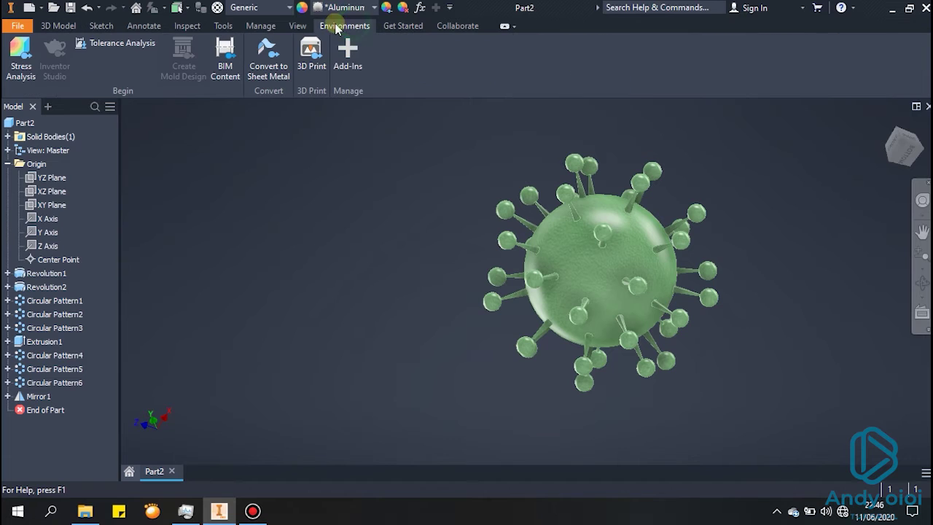
{"action": "left_click", "coordinate": [296, 26]}
{"action": "left_click", "coordinate": [415, 44]}
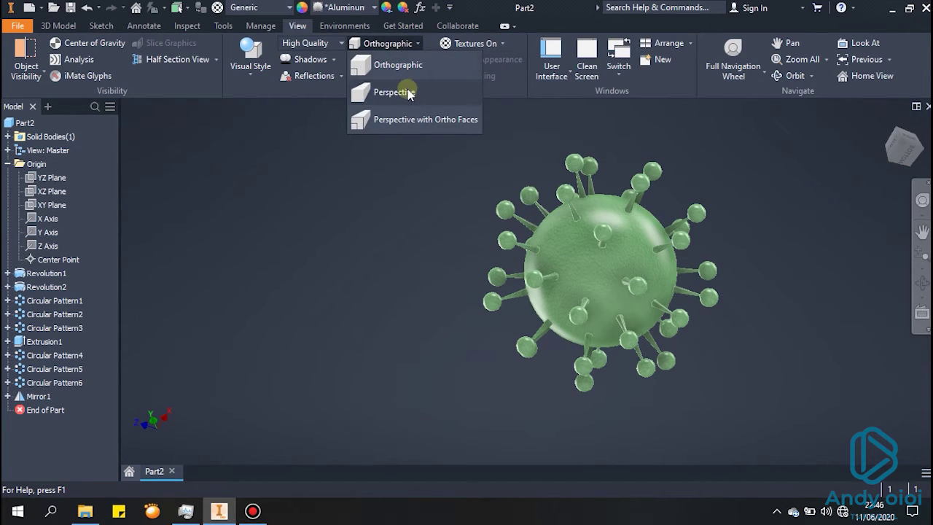
{"action": "left_click", "coordinate": [407, 93]}
{"action": "left_click", "coordinate": [250, 60]}
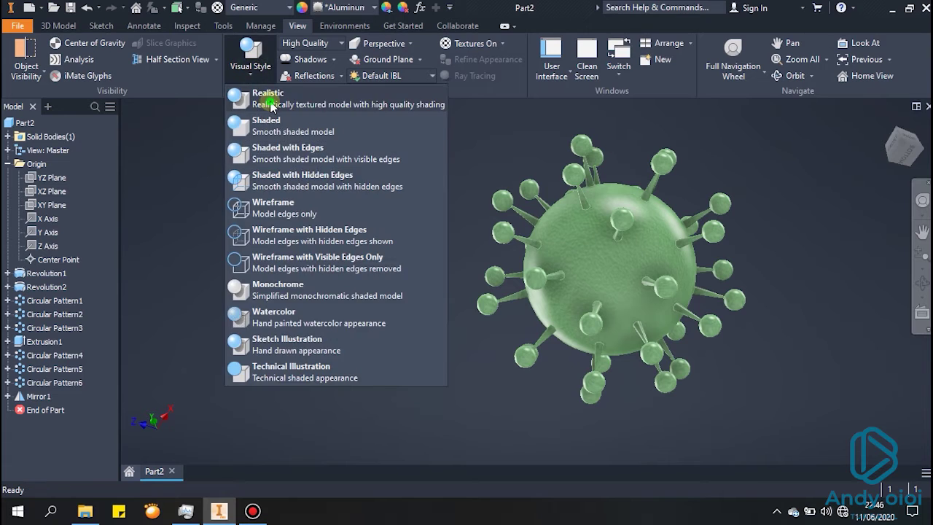
{"action": "left_click", "coordinate": [271, 106]}
Turn on shadows and set the lighting style to Empty Lab with its scene image displayed
{"action": "left_click", "coordinate": [305, 62]}
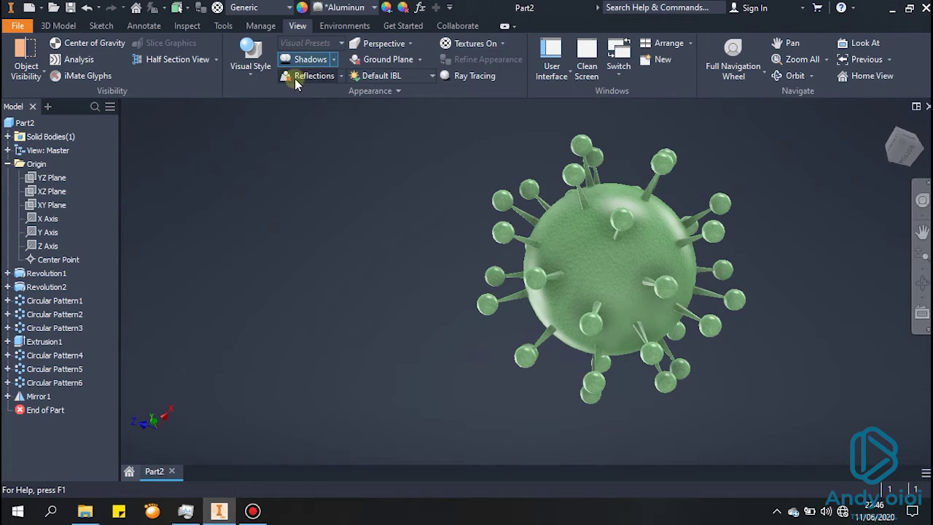
{"action": "left_click", "coordinate": [415, 77]}
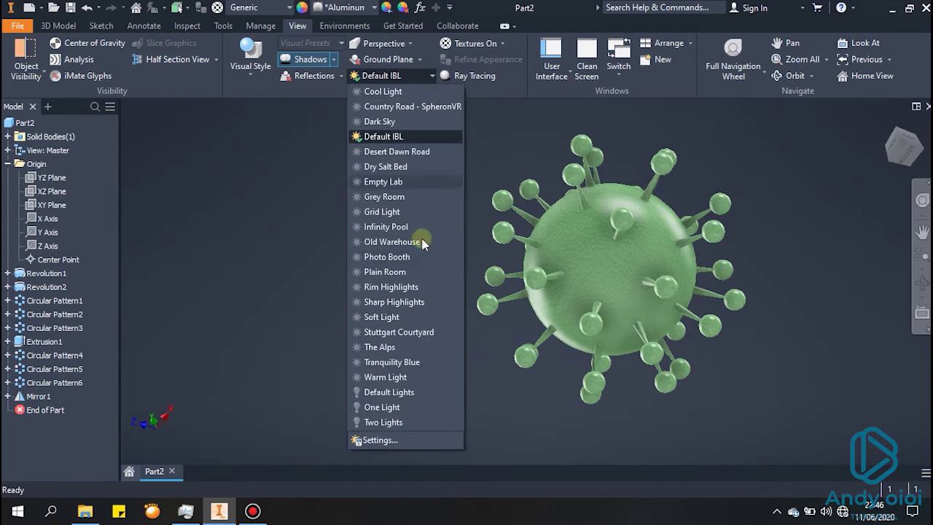
{"action": "left_click", "coordinate": [386, 443]}
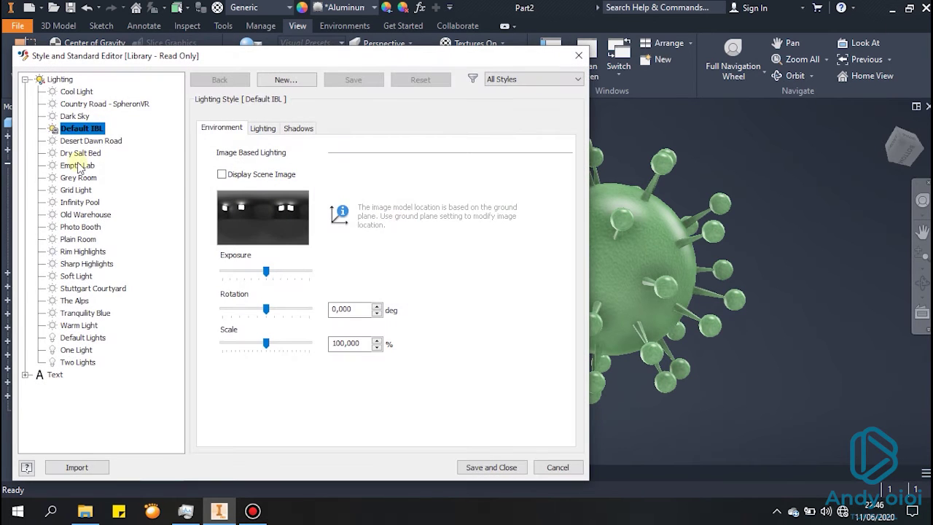
{"action": "left_click", "coordinate": [77, 166]}
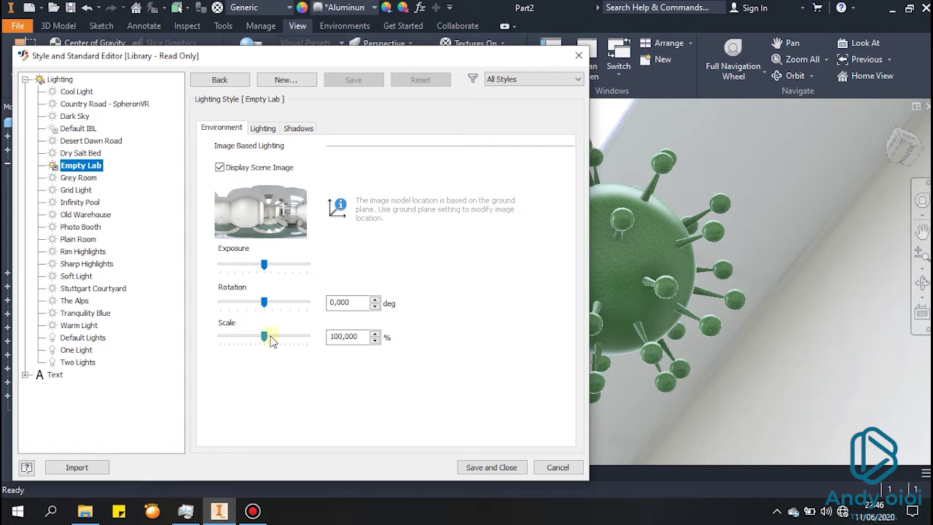
{"action": "left_click", "coordinate": [509, 470]}
{"action": "scroll", "coordinate": [667, 285], "scroll_direction": "down", "scroll_amount": 5}
{"action": "scroll", "coordinate": [666, 285], "scroll_direction": "up", "scroll_amount": 6}
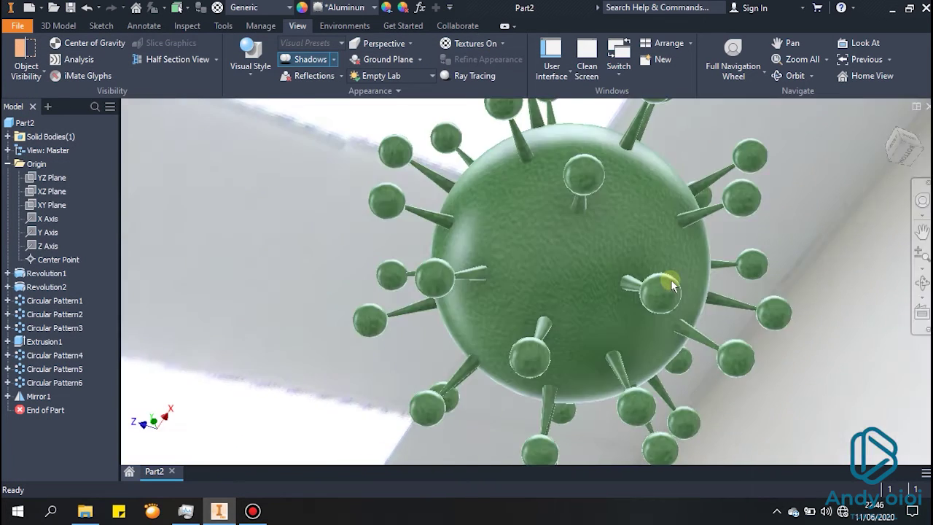
{"action": "scroll", "coordinate": [671, 286], "scroll_direction": "down", "scroll_amount": 5}
{"action": "scroll", "coordinate": [675, 292], "scroll_direction": "down", "scroll_amount": 5}
{"action": "scroll", "coordinate": [681, 281], "scroll_direction": "up", "scroll_amount": 5}
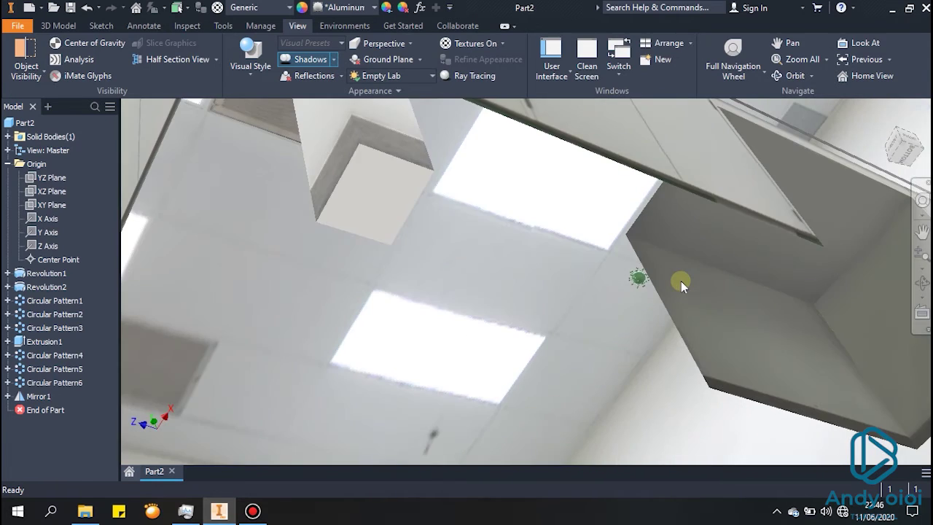
{"action": "mouse_move", "coordinate": [681, 281]}
{"action": "middle_mouse_down"}
{"action": "mouse_move", "coordinate": [700, 291]}
{"action": "mouse_move", "coordinate": [696, 316]}
{"action": "mouse_move", "coordinate": [638, 342]}
{"action": "mouse_move", "coordinate": [670, 302]}
{"action": "mouse_move", "coordinate": [646, 306]}
{"action": "middle_mouse_up"}
{"action": "scroll", "coordinate": [671, 300], "scroll_direction": "down", "scroll_amount": 5}
{"action": "scroll", "coordinate": [673, 299], "scroll_direction": "up", "scroll_amount": 5}
{"action": "scroll", "coordinate": [646, 304], "scroll_direction": "down", "scroll_amount": 2}
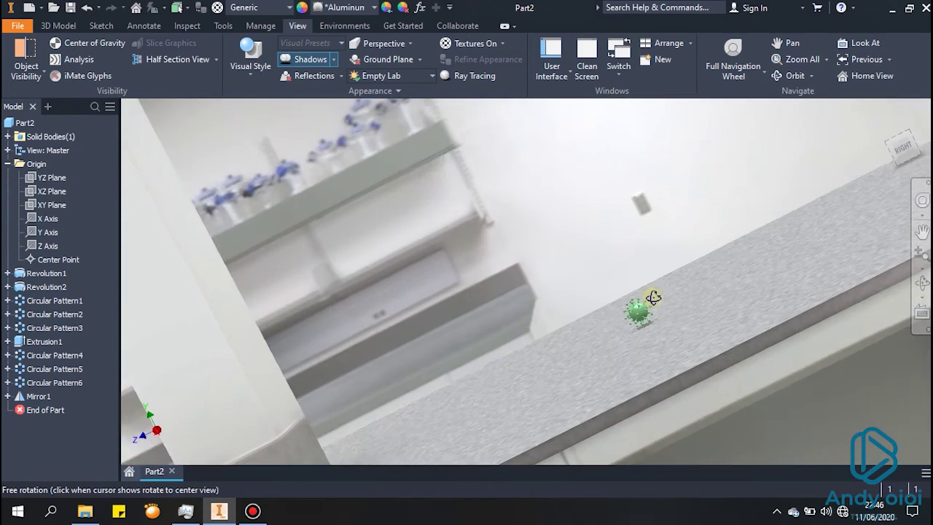
{"action": "scroll", "coordinate": [634, 309], "scroll_direction": "down", "scroll_amount": 2}
{"action": "scroll", "coordinate": [656, 299], "scroll_direction": "down", "scroll_amount": 2}
{"action": "scroll", "coordinate": [646, 323], "scroll_direction": "down", "scroll_amount": 2}
{"action": "scroll", "coordinate": [646, 330], "scroll_direction": "up", "scroll_amount": 5}
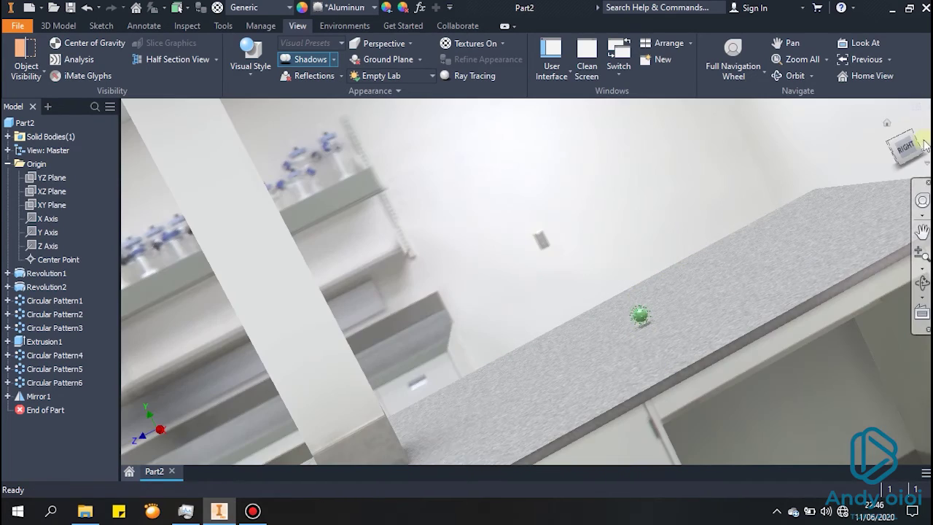
{"action": "left_click", "coordinate": [912, 148]}
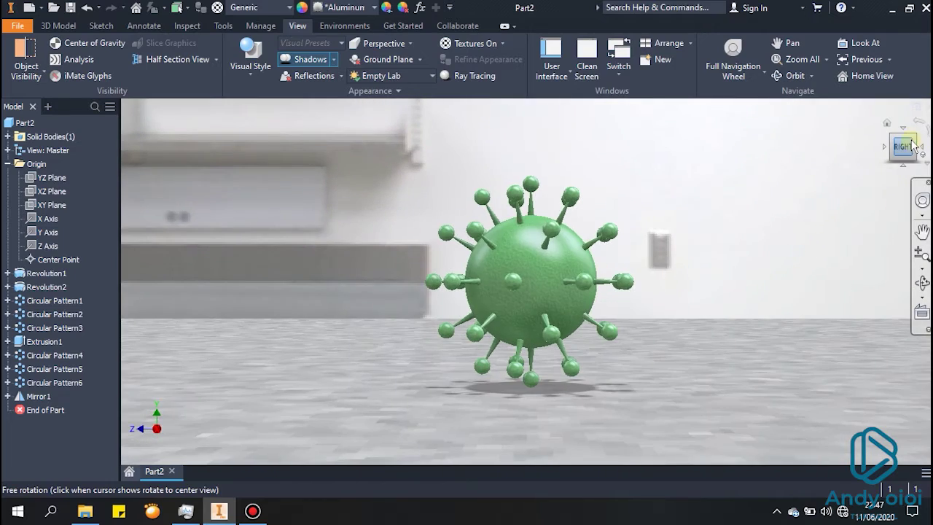
{"action": "left_click", "coordinate": [916, 138]}
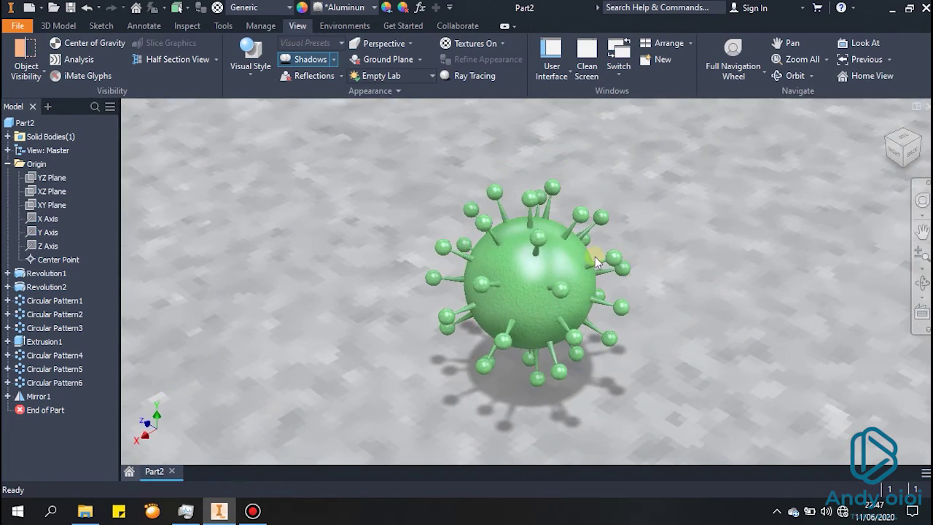
{"action": "scroll", "coordinate": [595, 255], "scroll_direction": "up", "scroll_amount": 5}
{"action": "scroll", "coordinate": [595, 254], "scroll_direction": "down", "scroll_amount": 5}
{"action": "scroll", "coordinate": [595, 254], "scroll_direction": "down", "scroll_amount": 3}
{"action": "scroll", "coordinate": [595, 254], "scroll_direction": "up", "scroll_amount": 2}
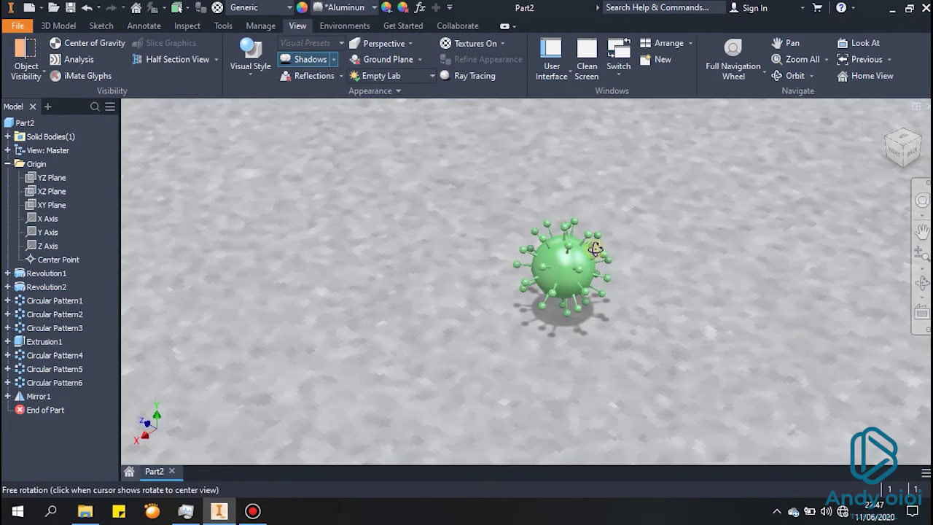
{"action": "mouse_move", "coordinate": [595, 253]}
{"action": "middle_mouse_down", "text": "shift"}
{"action": "mouse_move", "coordinate": [592, 232]}
{"action": "mouse_move", "coordinate": [571, 268]}
{"action": "middle_mouse_up", "text": "shift"}
{"action": "scroll", "coordinate": [592, 232], "scroll_direction": "up", "scroll_amount": 3}
{"action": "scroll", "coordinate": [591, 231], "scroll_direction": "down", "scroll_amount": 3}
{"action": "scroll", "coordinate": [591, 231], "scroll_direction": "down", "scroll_amount": 5}
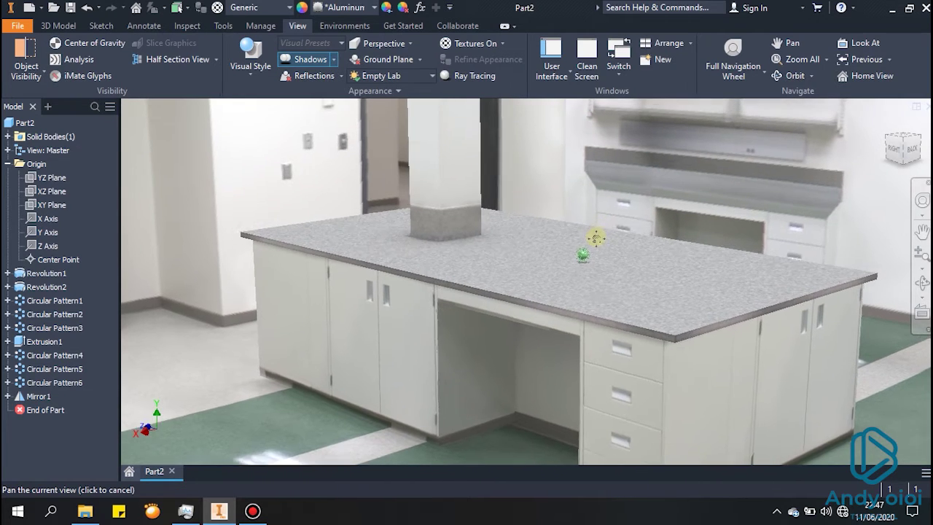
{"action": "scroll", "coordinate": [571, 270], "scroll_direction": "down", "scroll_amount": 2}
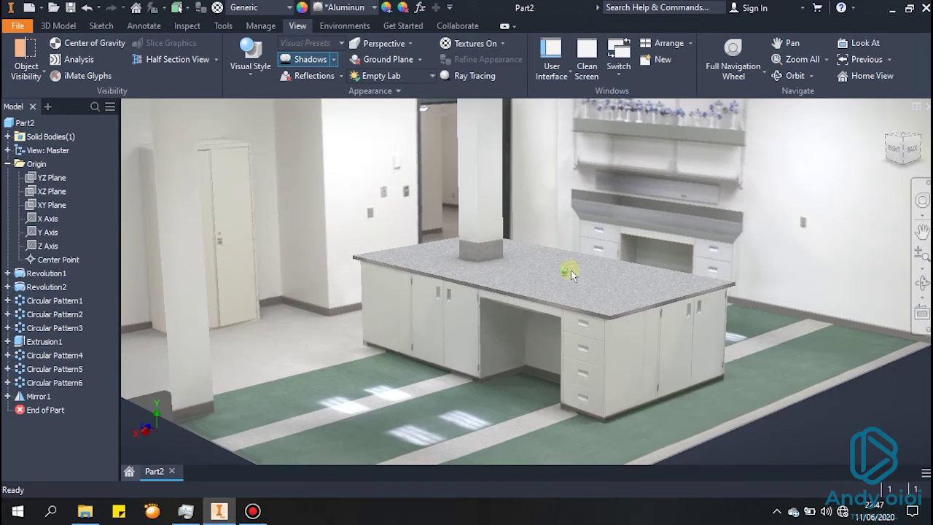
{"action": "scroll", "coordinate": [571, 270], "scroll_direction": "up", "scroll_amount": 5}
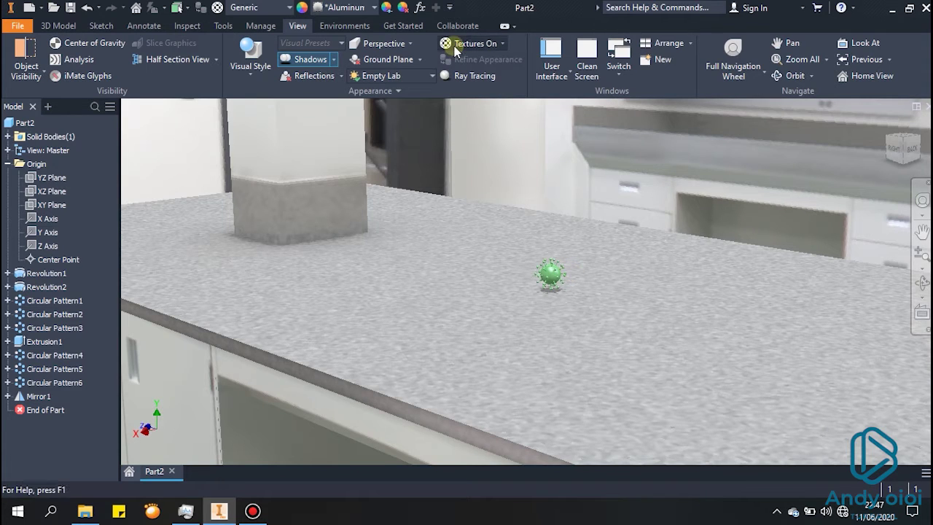
{"action": "left_click", "coordinate": [347, 26]}
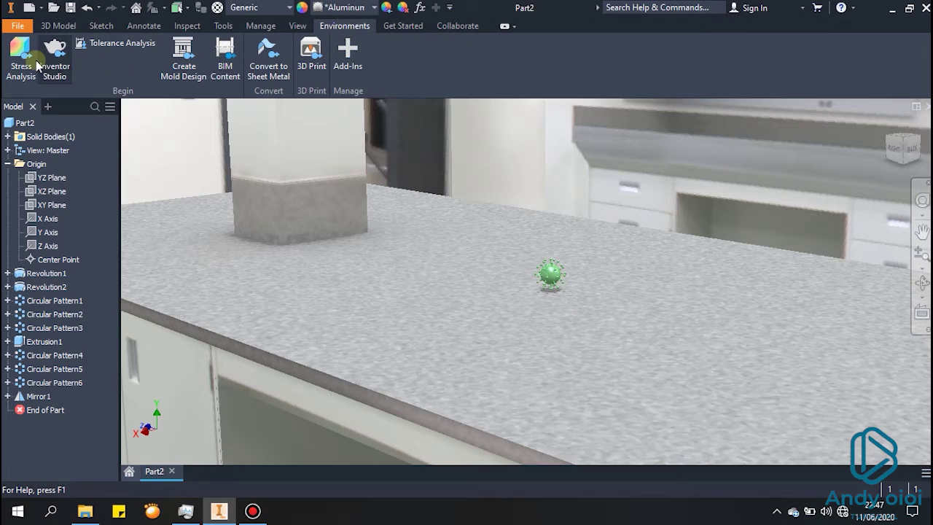
{"action": "left_click", "coordinate": [59, 54]}
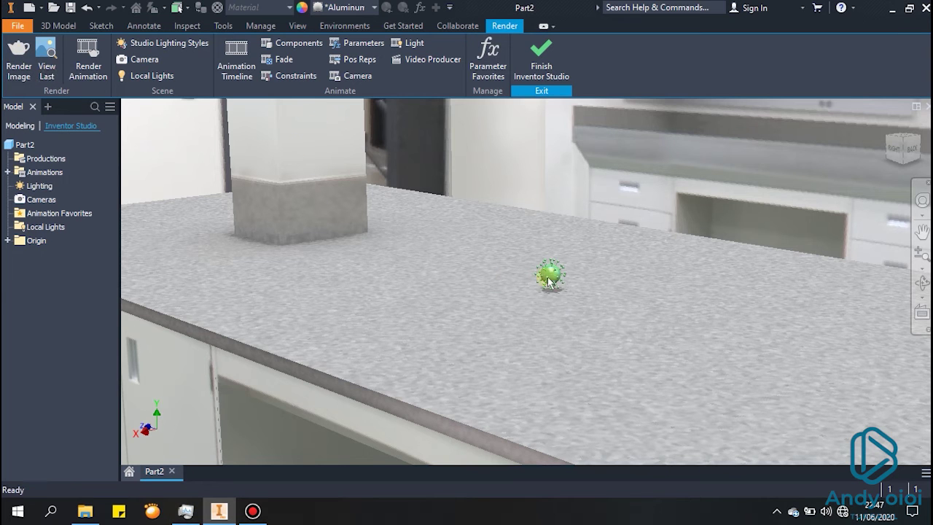
{"action": "scroll", "coordinate": [552, 275], "scroll_direction": "down", "scroll_amount": 5}
{"action": "scroll", "coordinate": [552, 275], "scroll_direction": "up", "scroll_amount": 5}
{"action": "scroll", "coordinate": [555, 279], "scroll_direction": "up", "scroll_amount": 3}
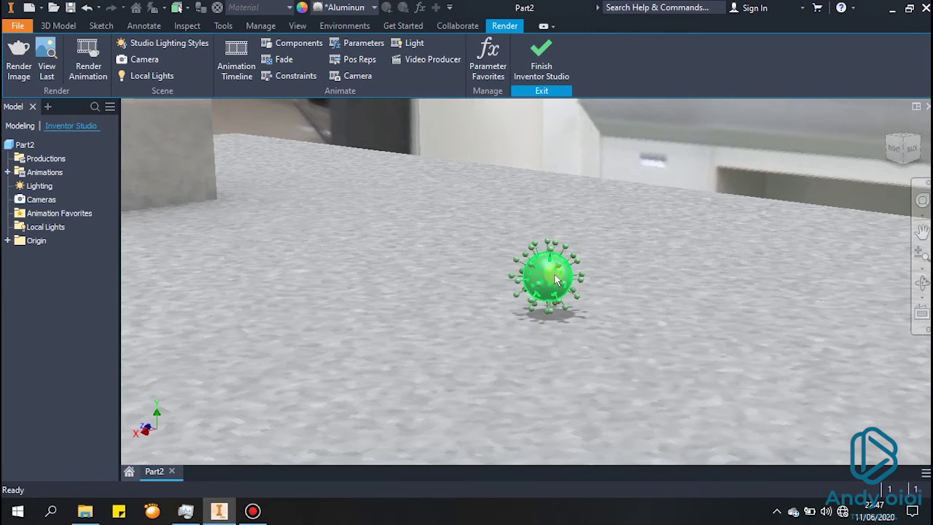
{"action": "scroll", "coordinate": [557, 276], "scroll_direction": "up", "scroll_amount": 2}
{"action": "scroll", "coordinate": [558, 273], "scroll_direction": "down", "scroll_amount": 4}
{"action": "scroll", "coordinate": [561, 273], "scroll_direction": "down", "scroll_amount": 2}
{"action": "scroll", "coordinate": [563, 271], "scroll_direction": "down", "scroll_amount": 3}
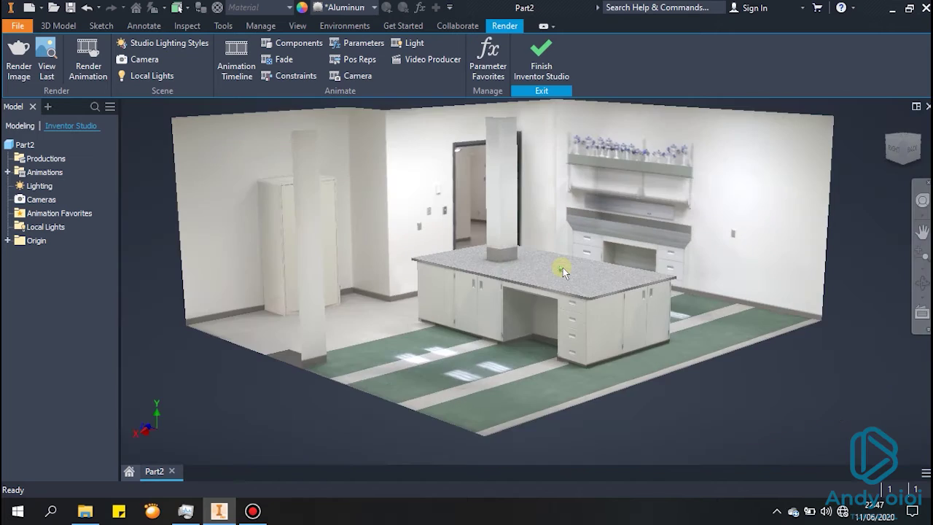
{"action": "scroll", "coordinate": [563, 270], "scroll_direction": "up", "scroll_amount": 3}
{"action": "scroll", "coordinate": [564, 273], "scroll_direction": "up", "scroll_amount": 3}
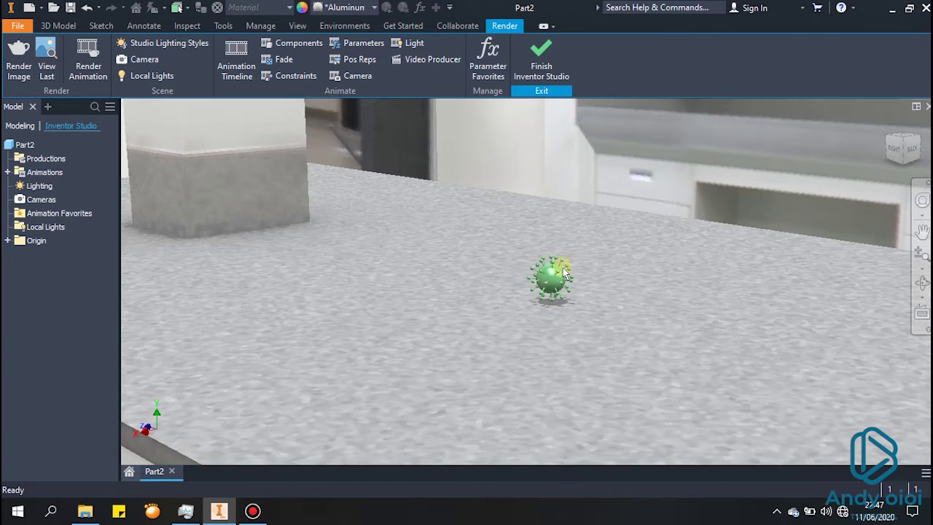
{"action": "scroll", "coordinate": [564, 273], "scroll_direction": "up", "scroll_amount": 2}
{"action": "scroll", "coordinate": [564, 273], "scroll_direction": "up", "scroll_amount": 2}
{"action": "scroll", "coordinate": [564, 272], "scroll_direction": "down", "scroll_amount": 1}
{"action": "scroll", "coordinate": [563, 273], "scroll_direction": "up", "scroll_amount": 2}
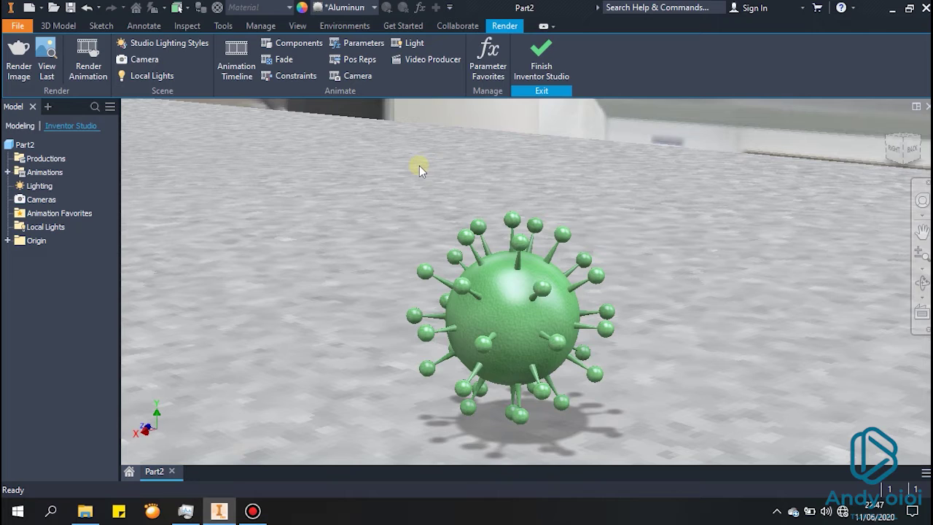
{"action": "left_click", "coordinate": [339, 26]}
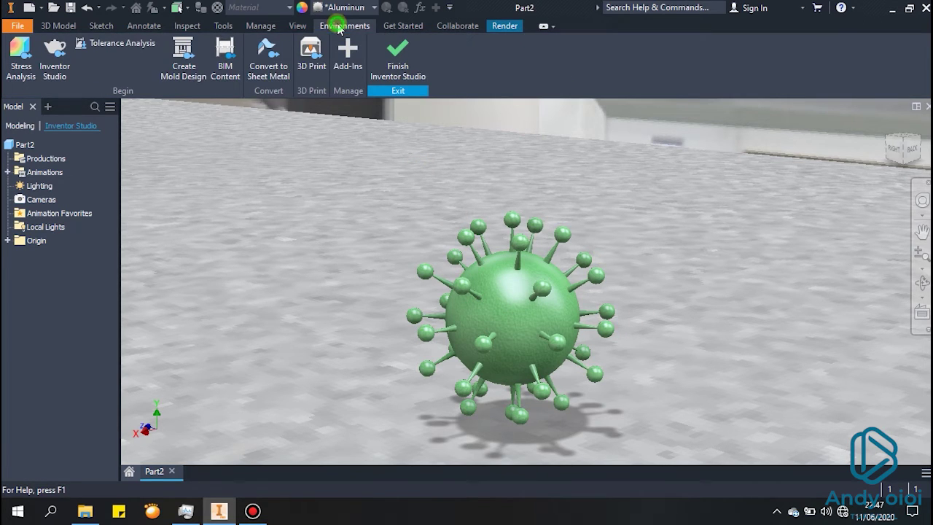
{"action": "left_click", "coordinate": [299, 26]}
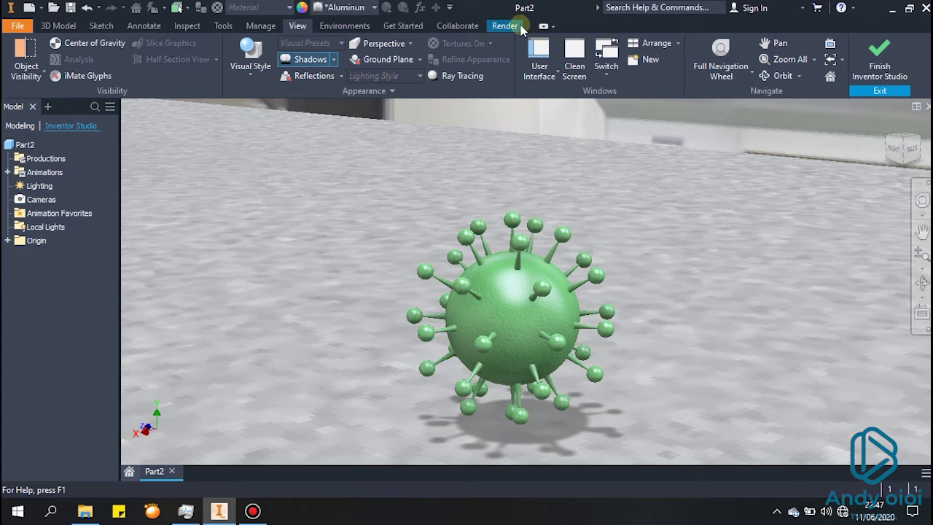
{"action": "left_click", "coordinate": [507, 25]}
{"action": "left_click", "coordinate": [546, 62]}
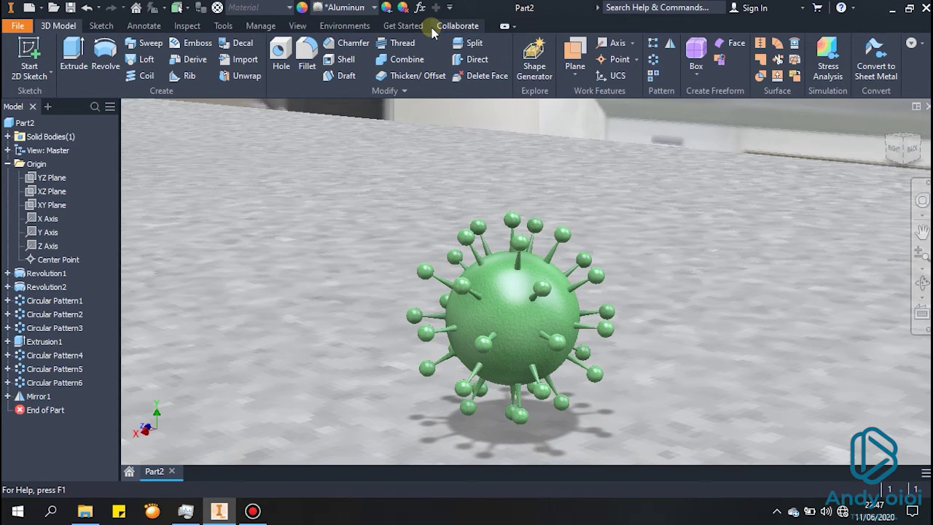
{"action": "left_click", "coordinate": [344, 26]}
{"action": "left_click", "coordinate": [298, 26]}
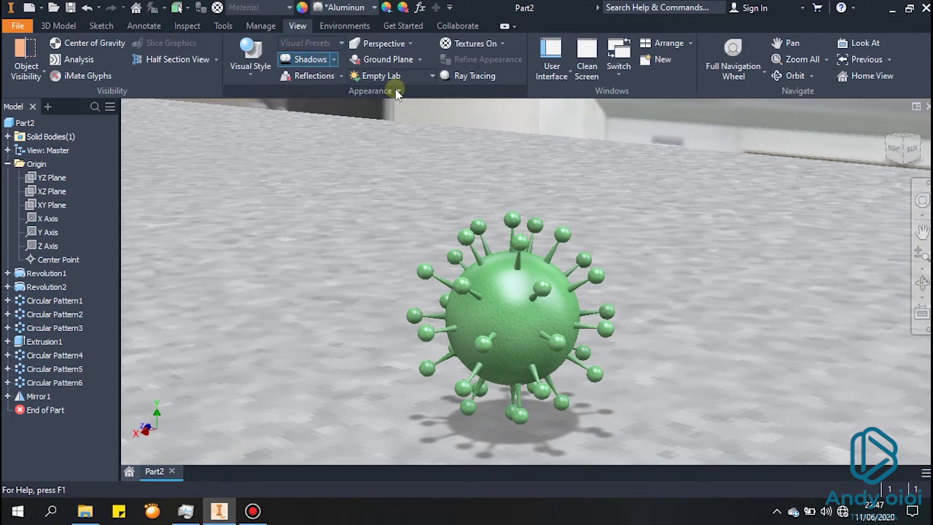
{"action": "left_click", "coordinate": [430, 76]}
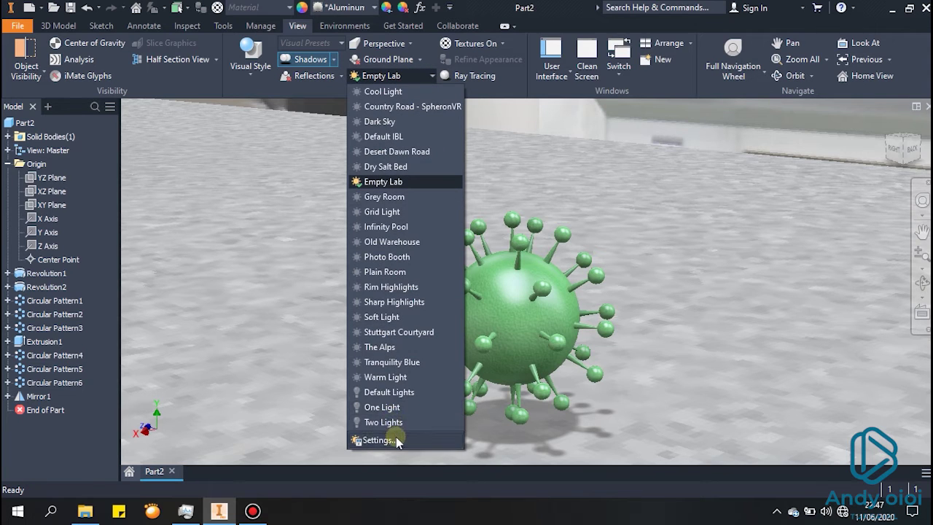
{"action": "left_click", "coordinate": [566, 165]}
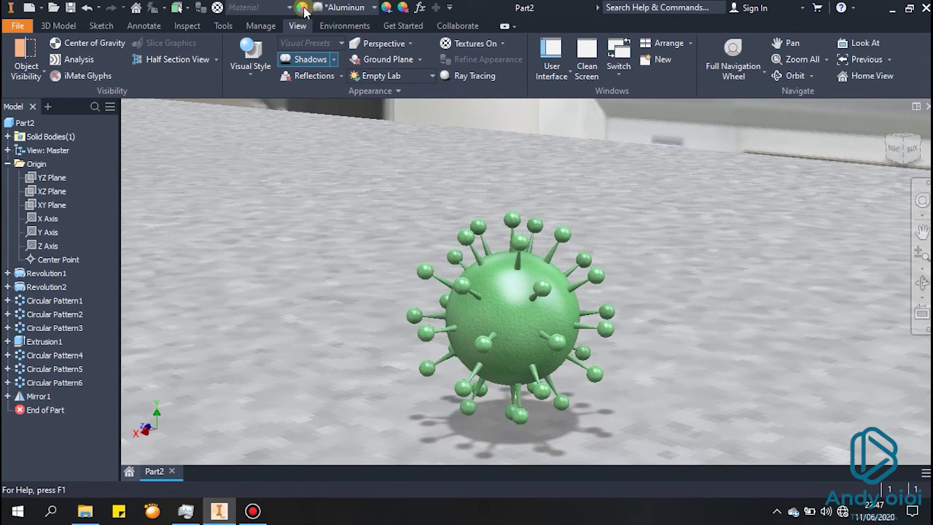
Open the green Aluminum Cast(1) appearance for editing from the document appearance browser
{"action": "left_click", "coordinate": [304, 10]}
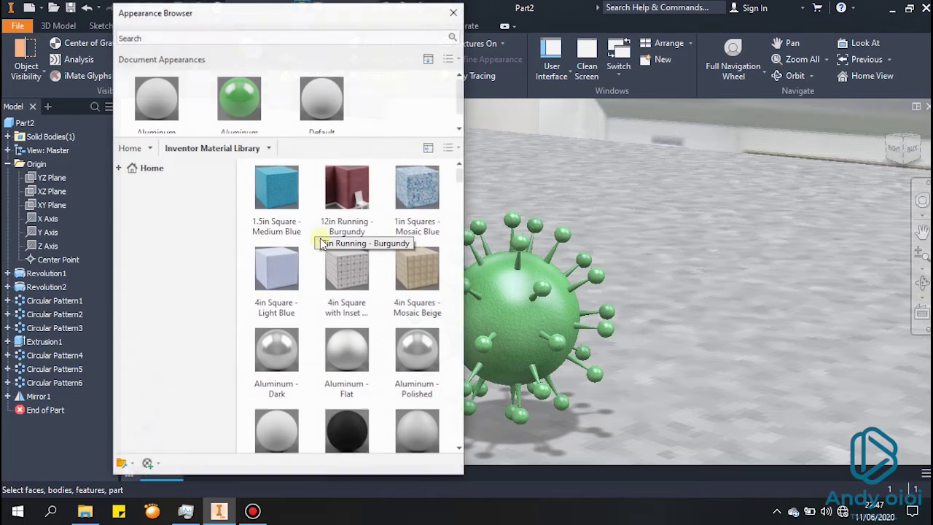
{"action": "scroll", "coordinate": [308, 307], "scroll_direction": "down", "scroll_amount": 1}
{"action": "scroll", "coordinate": [244, 273], "scroll_direction": "up", "scroll_amount": 1}
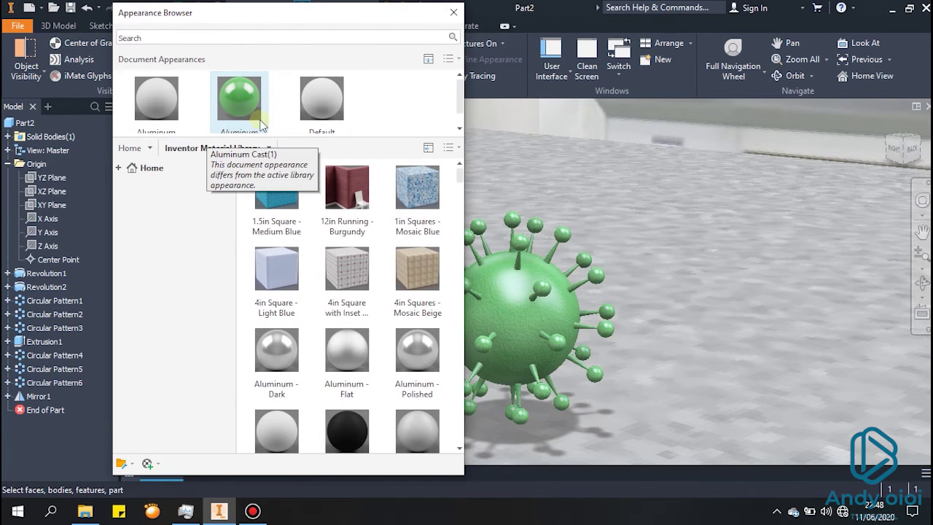
{"action": "right_click", "coordinate": [252, 115]}
{"action": "left_click", "coordinate": [281, 142]}
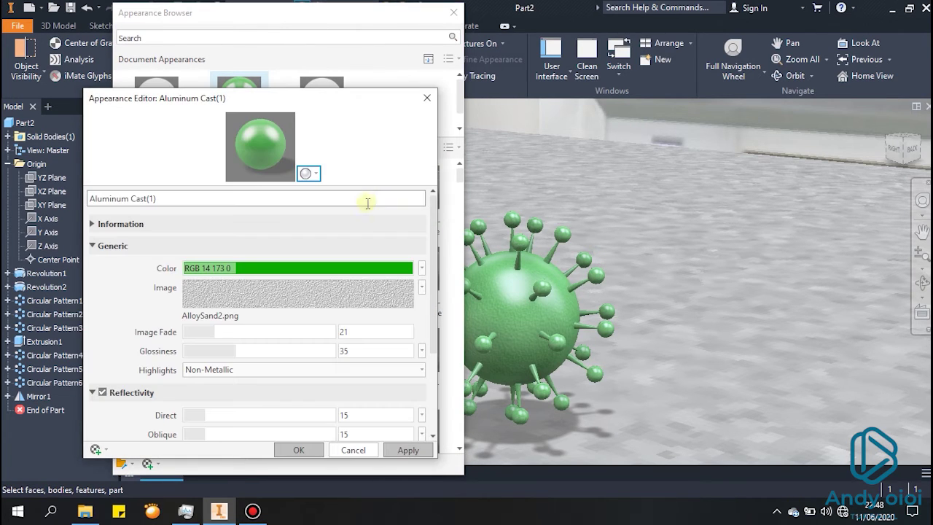
Adjust the sand texture's Image Fade to 23 and raise Glossiness to 34
{"action": "mouse_move", "coordinate": [235, 351]}
{"action": "left_mouse_down"}
{"action": "mouse_move", "coordinate": [204, 351]}
{"action": "mouse_move", "coordinate": [211, 332]}
{"action": "mouse_move", "coordinate": [194, 331]}
{"action": "mouse_move", "coordinate": [237, 332]}
{"action": "left_mouse_up"}
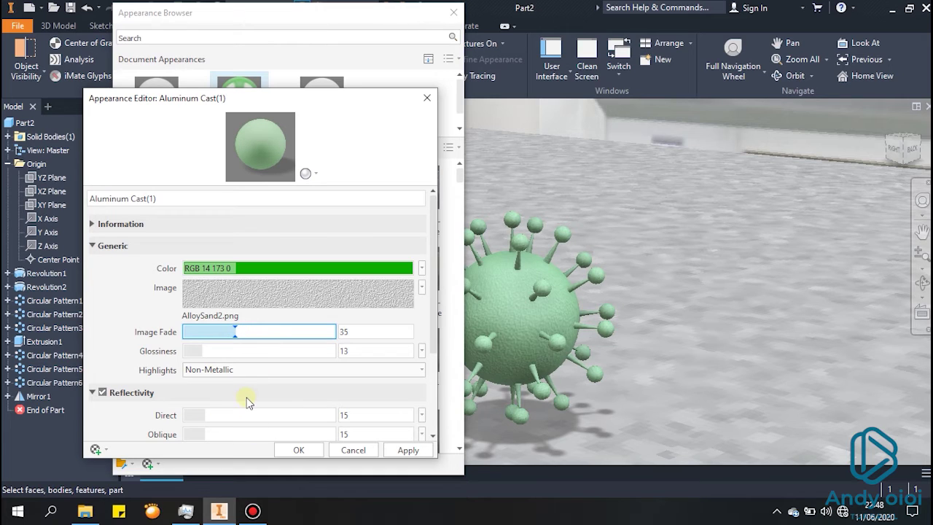
{"action": "scroll", "coordinate": [247, 397], "scroll_direction": "down", "scroll_amount": 1}
{"action": "scroll", "coordinate": [264, 354], "scroll_direction": "up", "scroll_amount": 1}
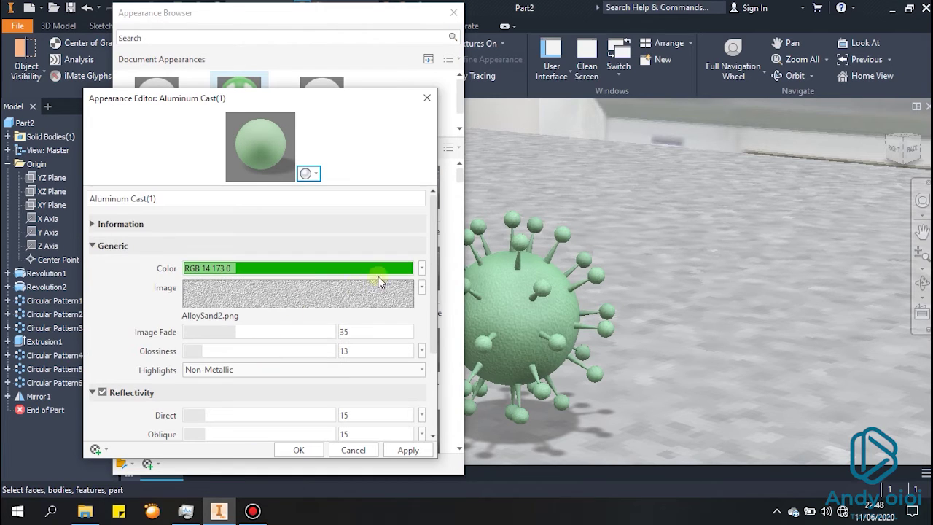
{"action": "left_click", "coordinate": [422, 289]}
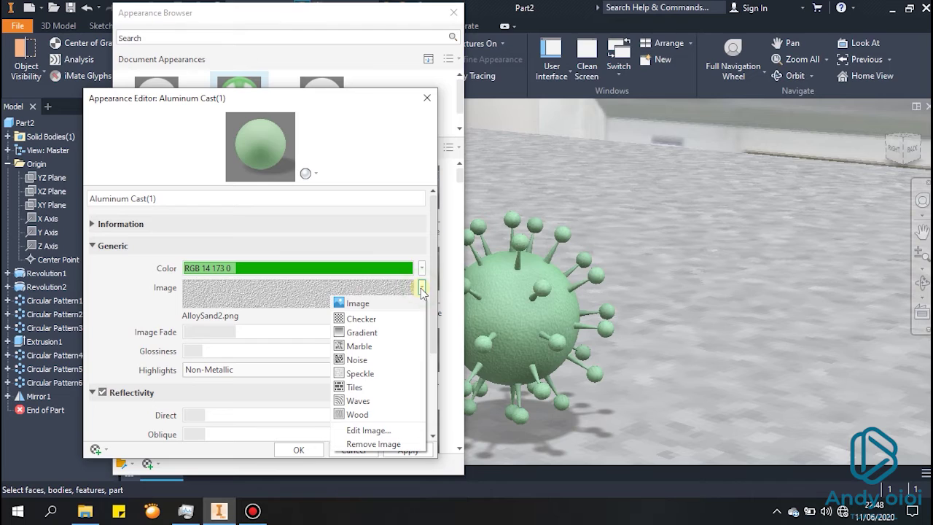
{"action": "left_click", "coordinate": [422, 289]}
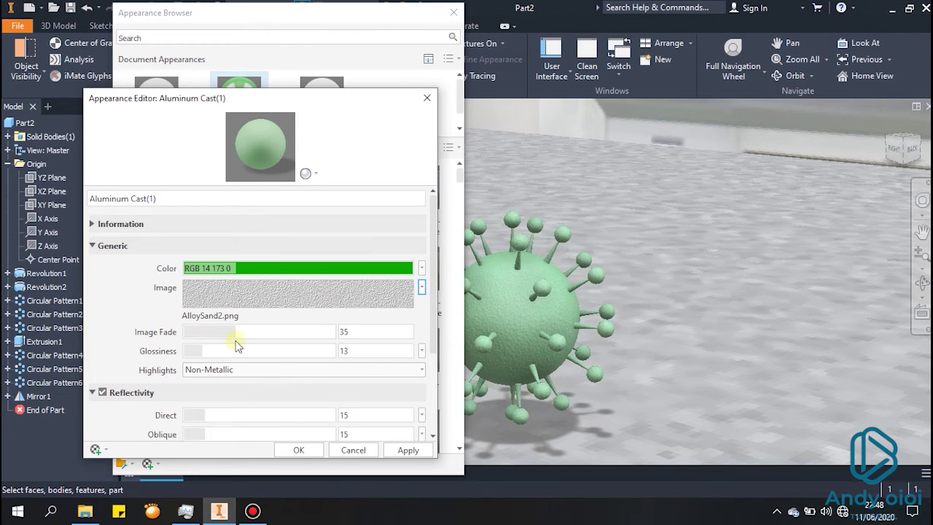
{"action": "left_click_drag", "start_coordinate": [235, 332], "coordinate": [244, 331]}
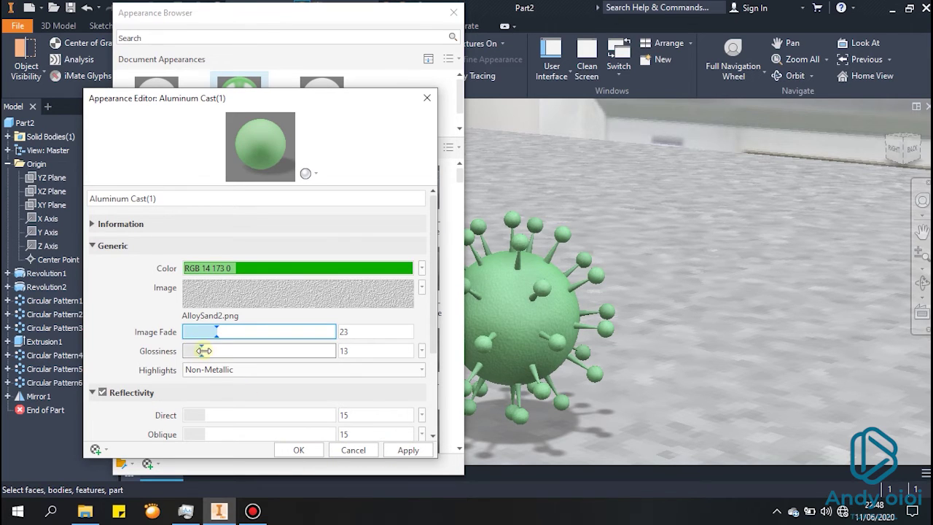
{"action": "mouse_move", "coordinate": [203, 351]}
{"action": "left_mouse_down"}
{"action": "mouse_move", "coordinate": [280, 350]}
{"action": "mouse_move", "coordinate": [213, 356]}
{"action": "mouse_move", "coordinate": [226, 354]}
{"action": "left_mouse_up"}
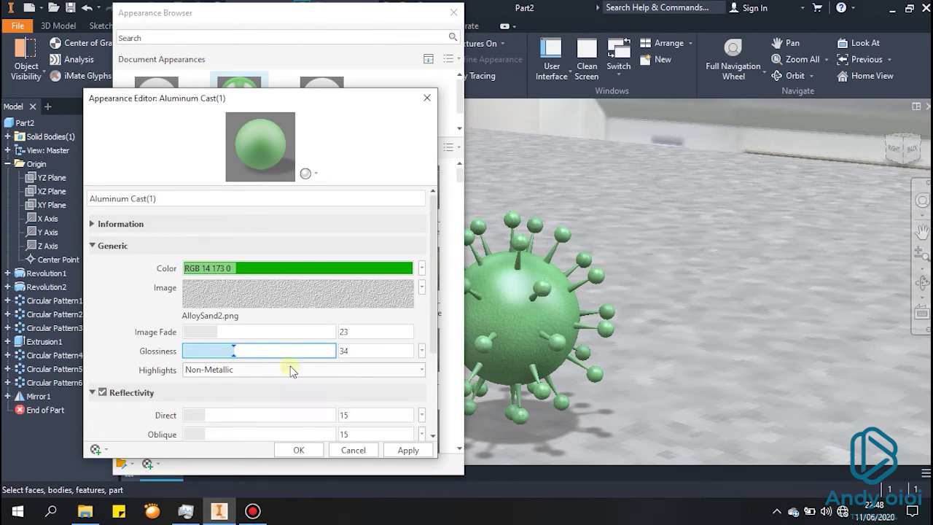
Set Highlights to Metallic, apply it, and close the Appearance Editor and Browser
{"action": "left_click", "coordinate": [375, 369]}
{"action": "left_click", "coordinate": [361, 397]}
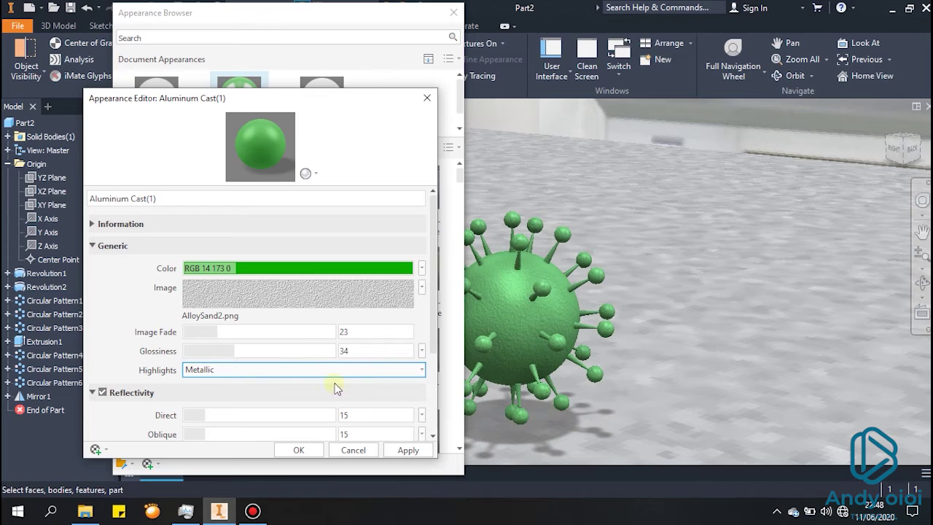
{"action": "left_click", "coordinate": [421, 371]}
{"action": "left_click", "coordinate": [407, 385]}
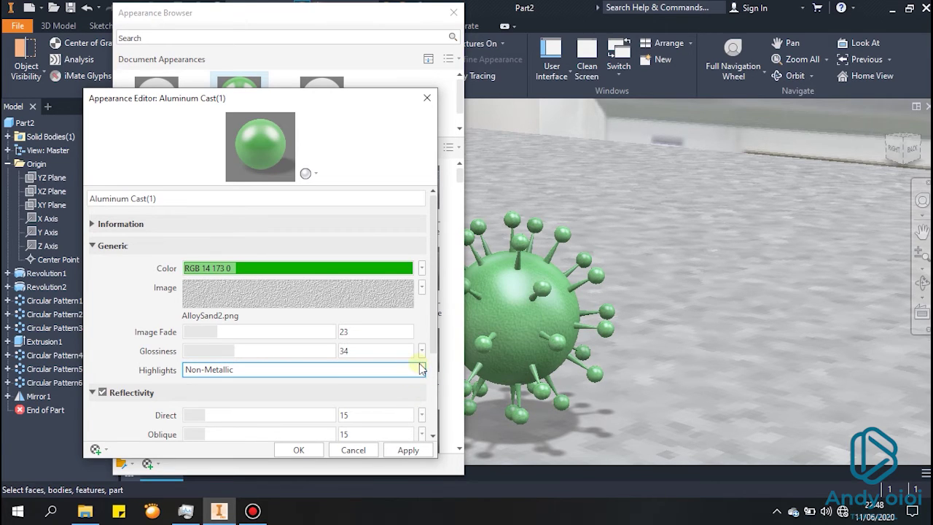
{"action": "left_click", "coordinate": [421, 369]}
{"action": "left_click", "coordinate": [405, 400]}
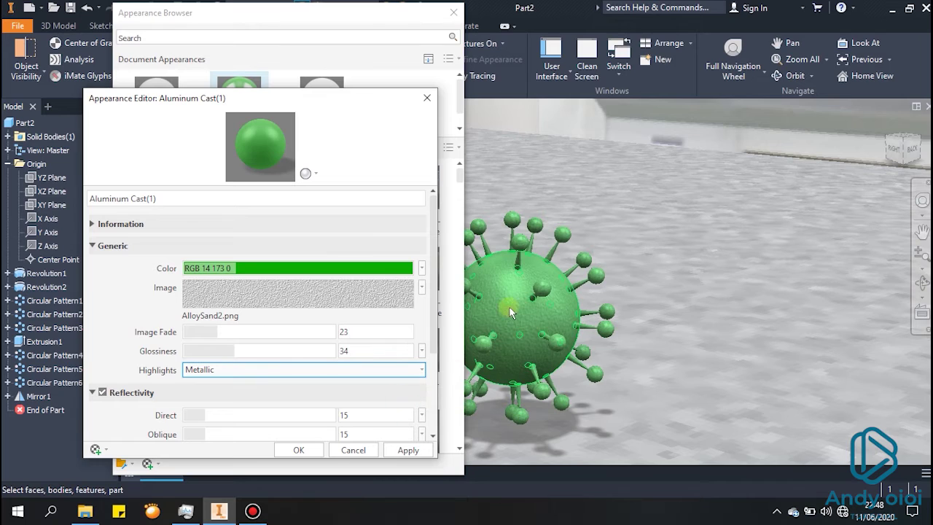
{"action": "left_click", "coordinate": [408, 455]}
{"action": "left_click", "coordinate": [408, 450]}
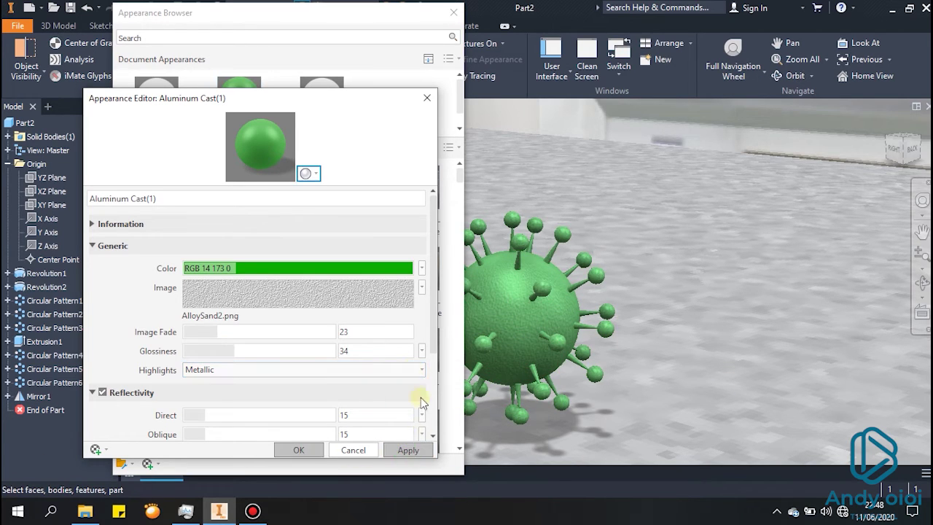
{"action": "left_click", "coordinate": [427, 98]}
{"action": "left_click", "coordinate": [453, 12]}
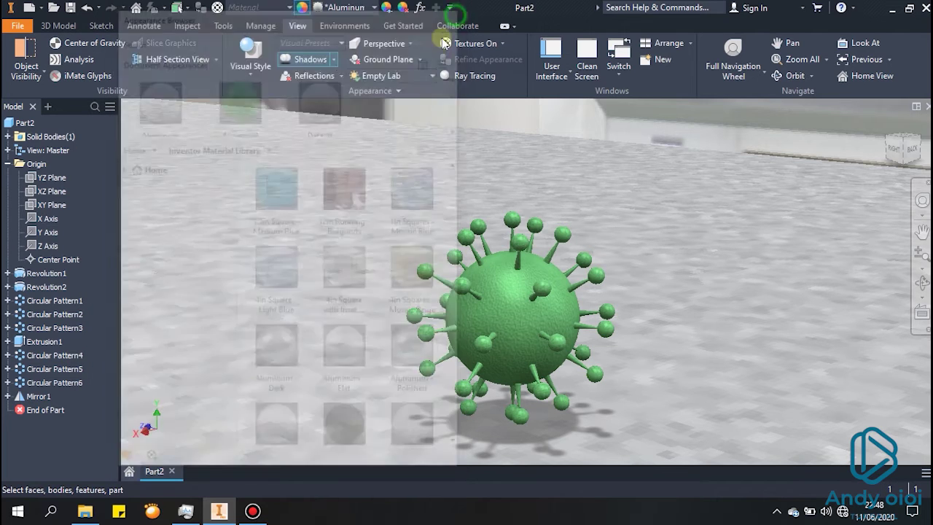
Enter Inventor Studio and review Render Image's Renderer tab: 50 iterations, High accuracy, Gaussian filter
{"action": "left_click", "coordinate": [345, 26]}
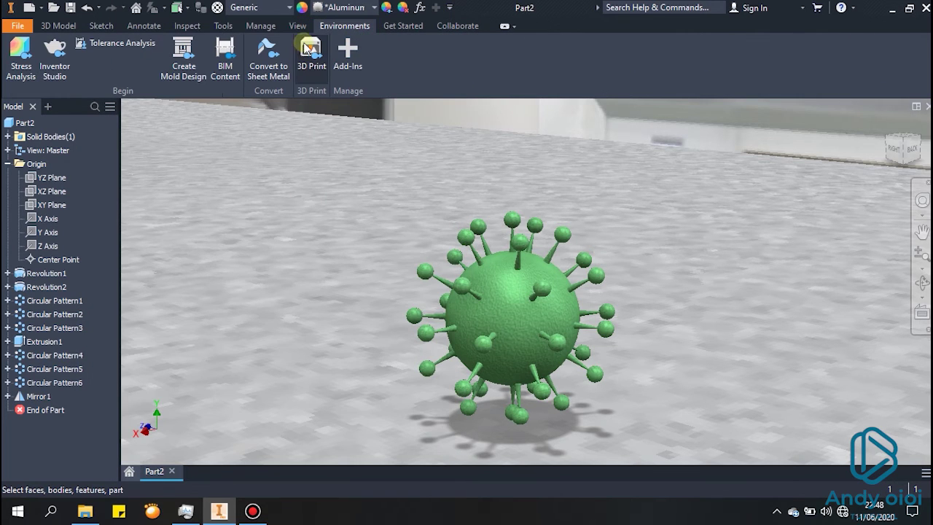
{"action": "left_click", "coordinate": [53, 57]}
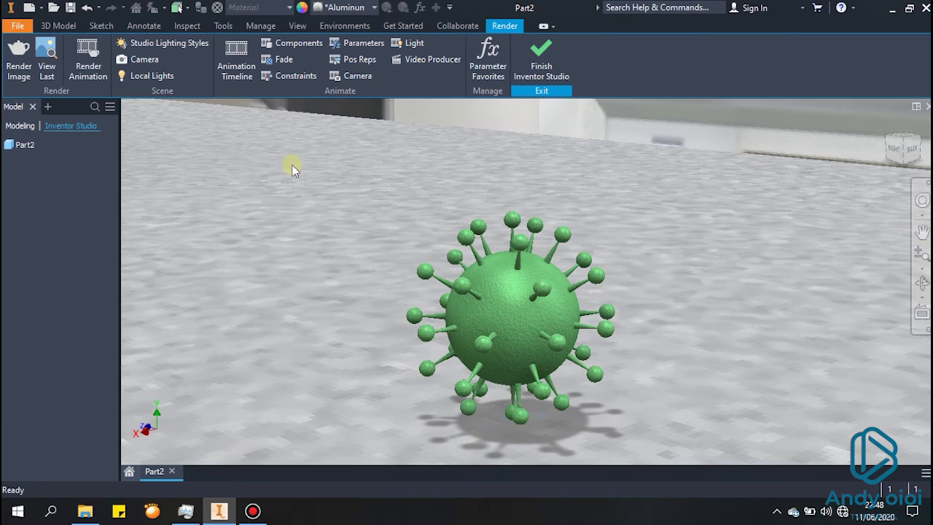
{"action": "left_click", "coordinate": [19, 64]}
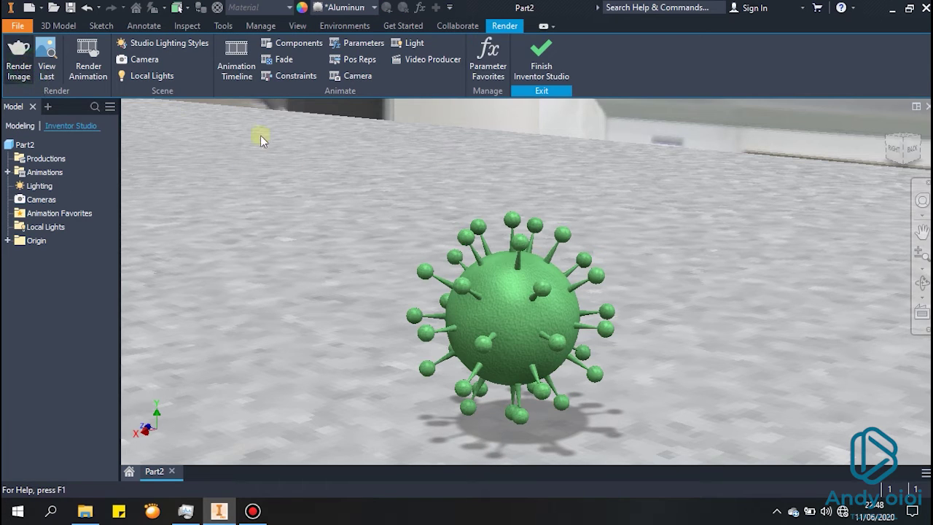
{"action": "left_click", "coordinate": [177, 128]}
{"action": "left_click", "coordinate": [213, 127]}
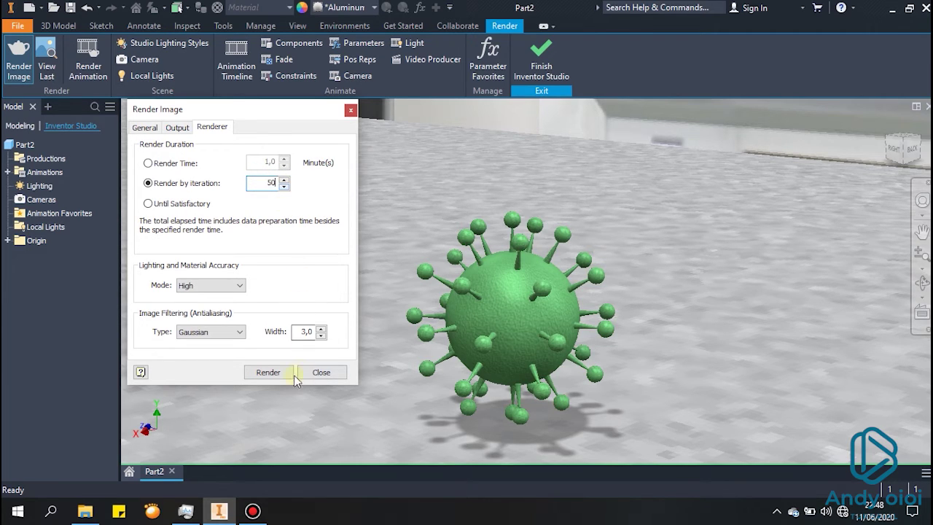
Run a test render of the virus, then stop it and close the render windows
{"action": "left_click", "coordinate": [269, 373]}
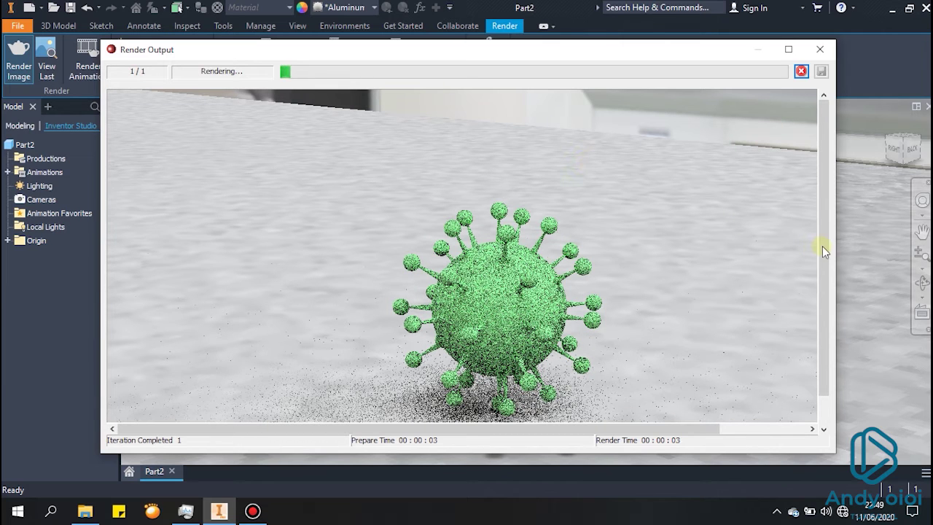
{"action": "left_click_drag", "start_coordinate": [822, 245], "coordinate": [824, 304]}
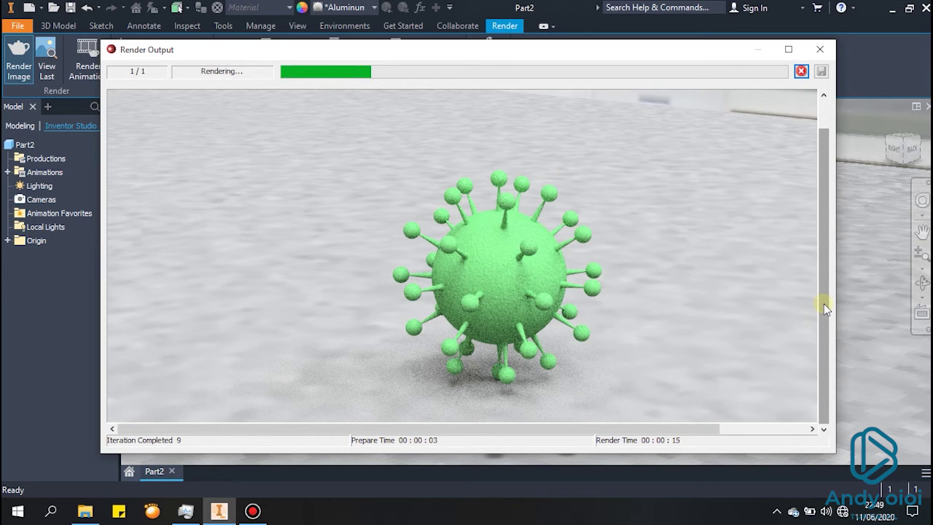
{"action": "left_click", "coordinate": [820, 49]}
{"action": "left_click", "coordinate": [352, 111]}
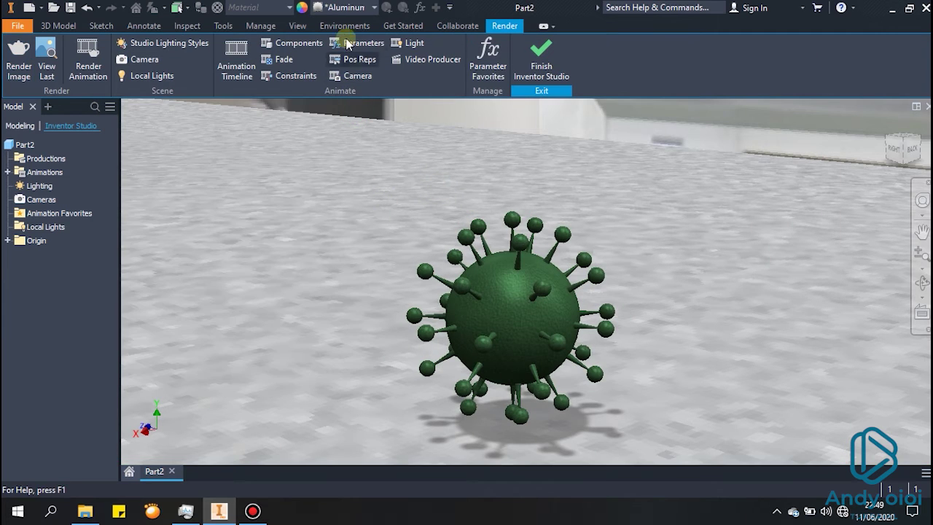
Finish Inventor Studio to return to Part2's modelling environment
{"action": "left_click", "coordinate": [298, 25]}
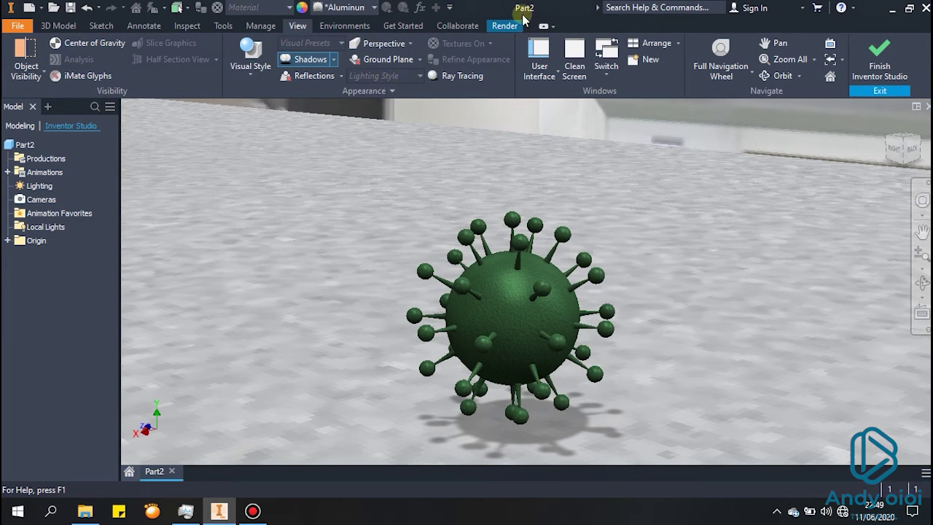
{"action": "left_click", "coordinate": [504, 26]}
{"action": "left_click", "coordinate": [533, 62]}
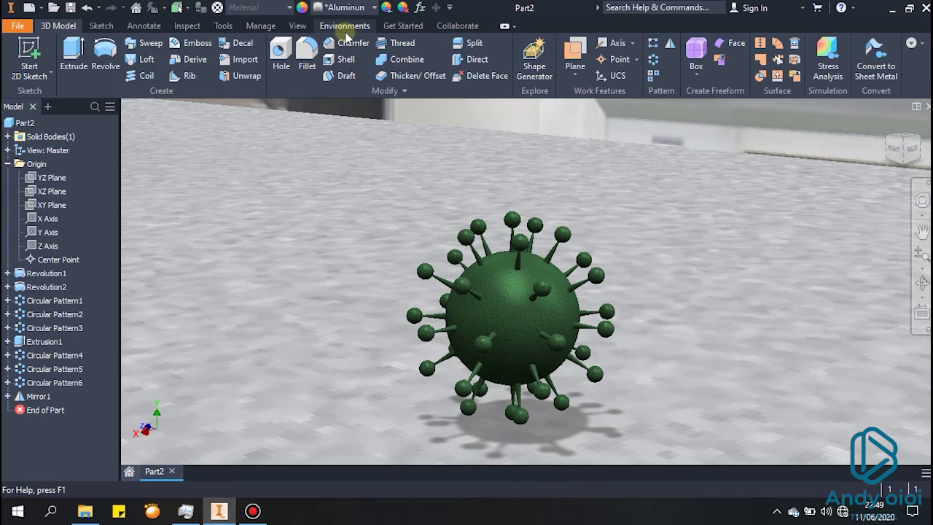
Drag the Empty Lab lighting style's Exposure down to about -1,68 and close the style editor
{"action": "left_click", "coordinate": [298, 25]}
{"action": "left_click", "coordinate": [433, 78]}
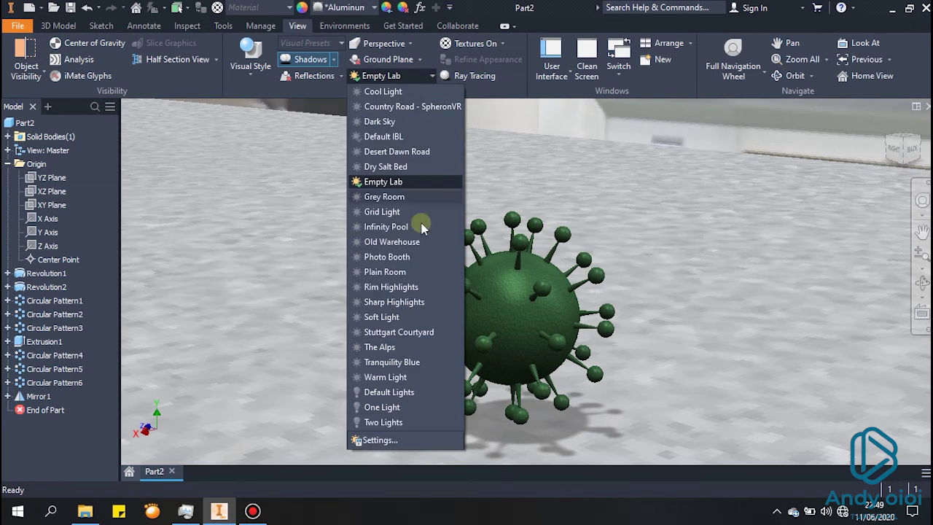
{"action": "left_click", "coordinate": [417, 439]}
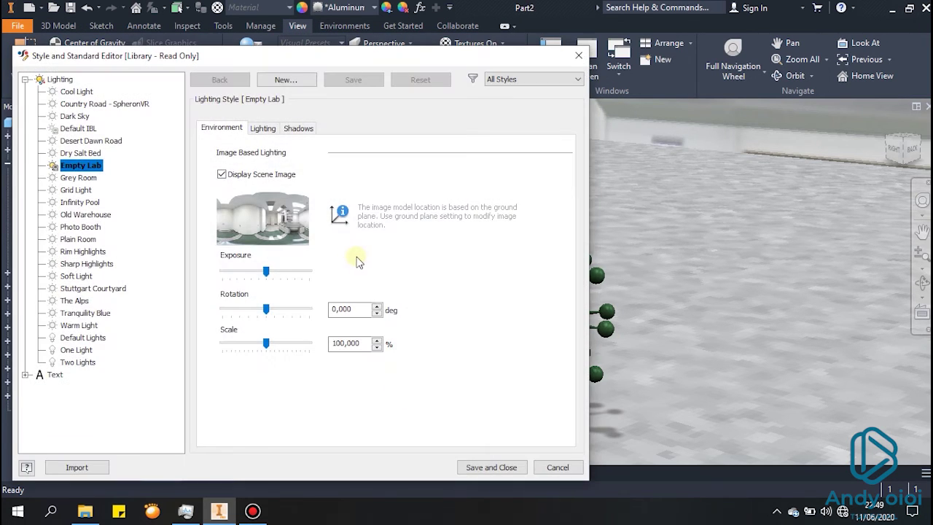
{"action": "left_click_drag", "start_coordinate": [267, 272], "coordinate": [255, 279]}
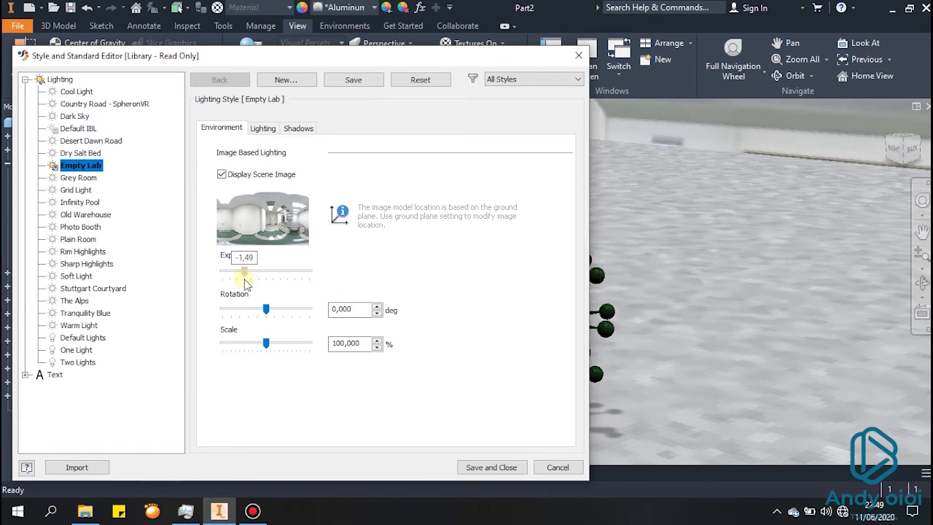
{"action": "left_click_drag", "start_coordinate": [243, 284], "coordinate": [242, 284]}
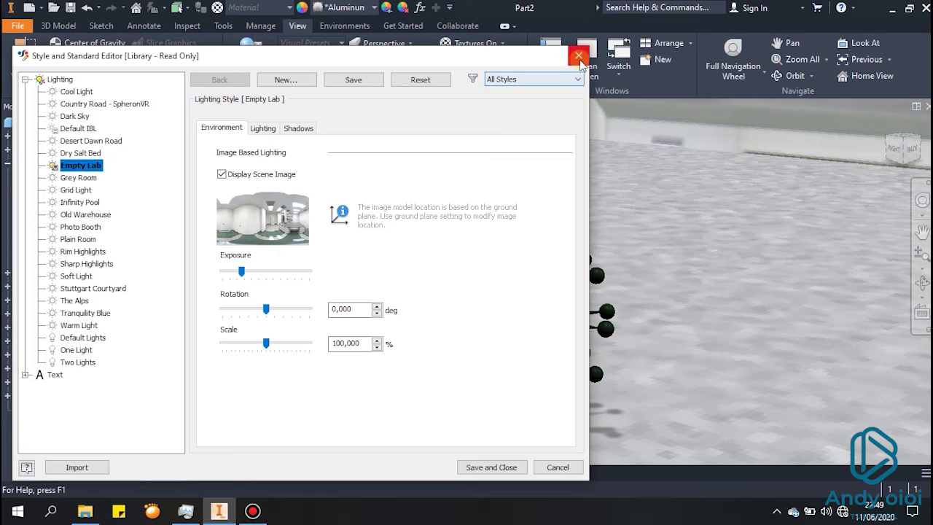
{"action": "left_click", "coordinate": [579, 56]}
Save the lighting edits, preview the model with viewport ray tracing, then turn it off
{"action": "left_click", "coordinate": [244, 301]}
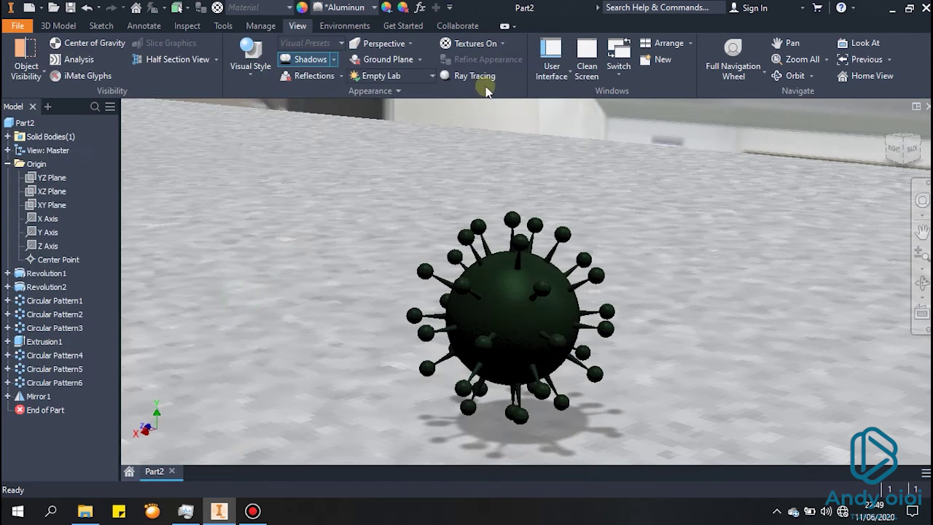
{"action": "left_click", "coordinate": [474, 76]}
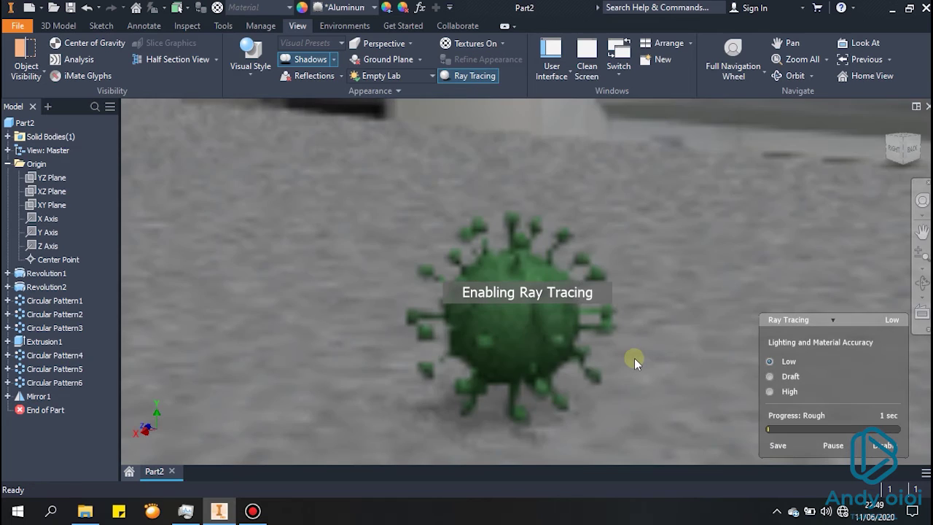
{"action": "left_click", "coordinate": [568, 402]}
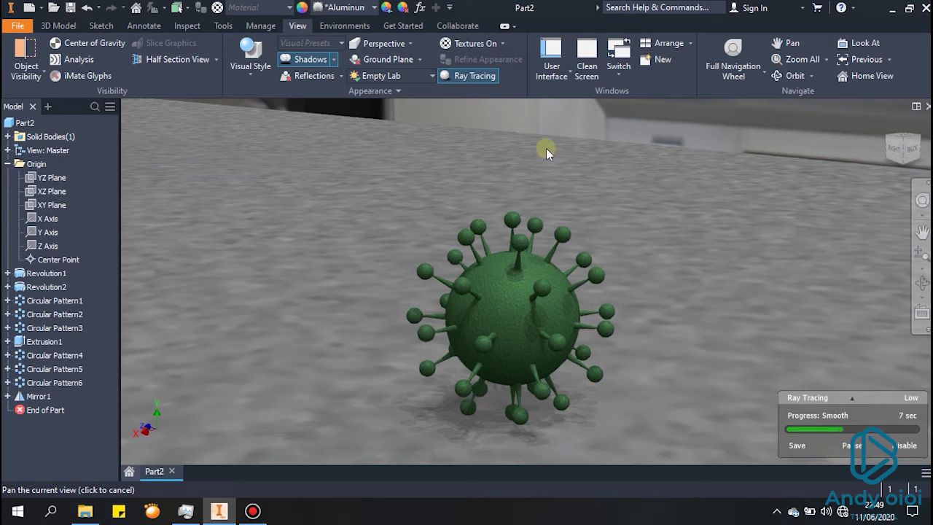
{"action": "left_click", "coordinate": [474, 76]}
{"action": "left_click", "coordinate": [347, 27]}
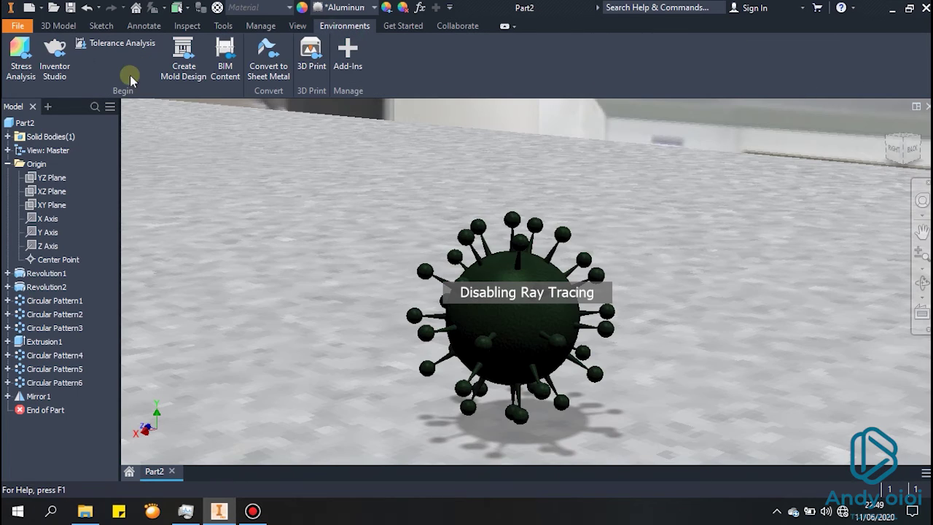
Re-enter Inventor Studio and run the full 50-iteration render of the green virus to completion
{"action": "left_click", "coordinate": [55, 72]}
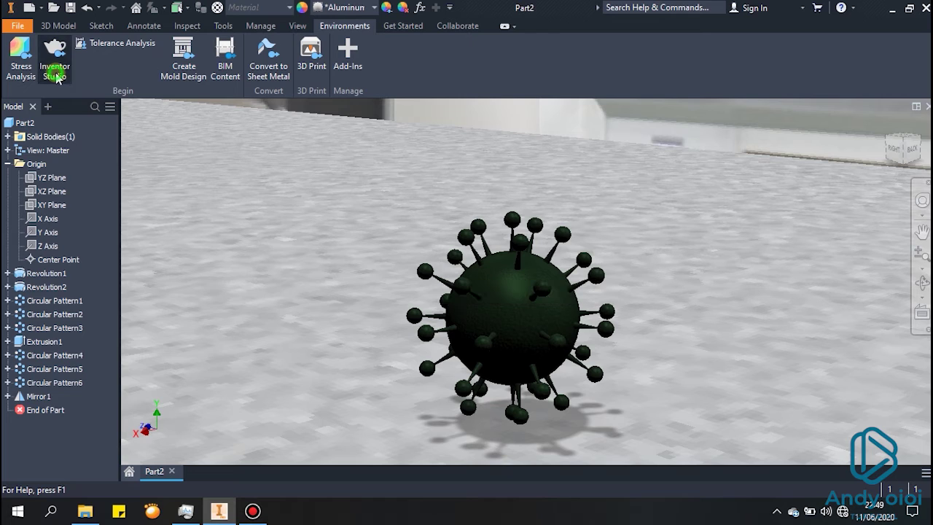
{"action": "left_click", "coordinate": [19, 59]}
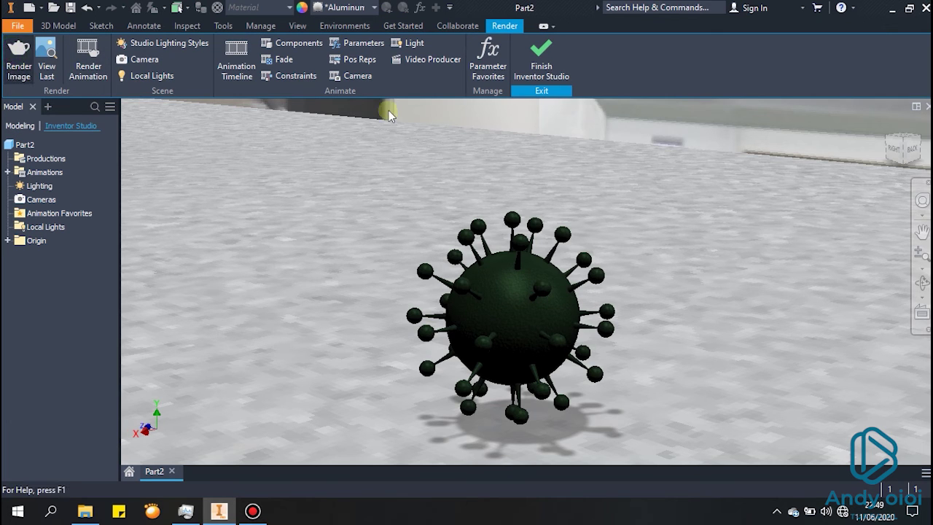
{"action": "left_click", "coordinate": [212, 127]}
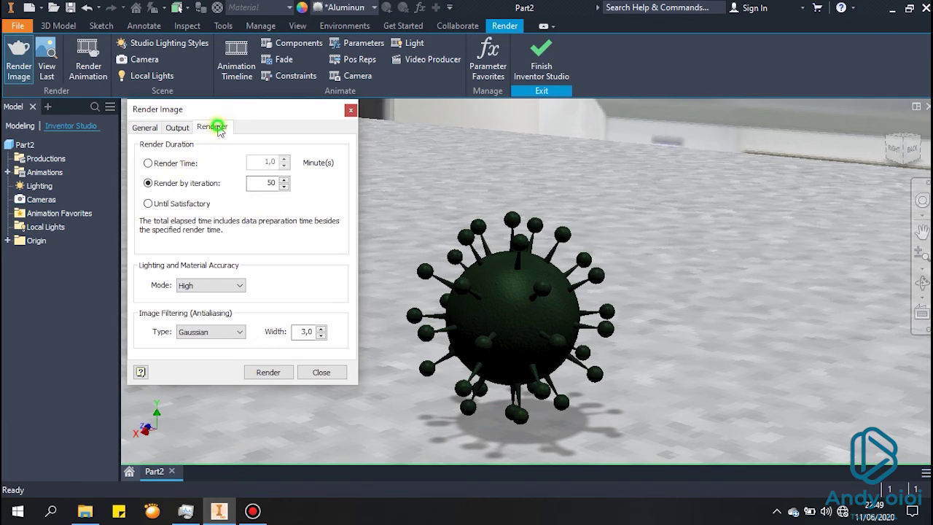
{"action": "left_click", "coordinate": [270, 372]}
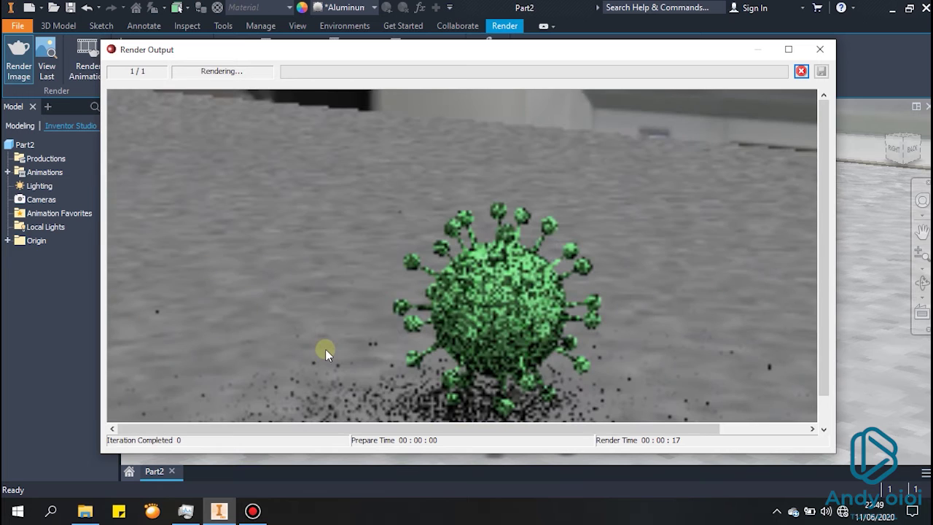
{"action": "left_click_drag", "start_coordinate": [823, 275], "coordinate": [825, 316]}
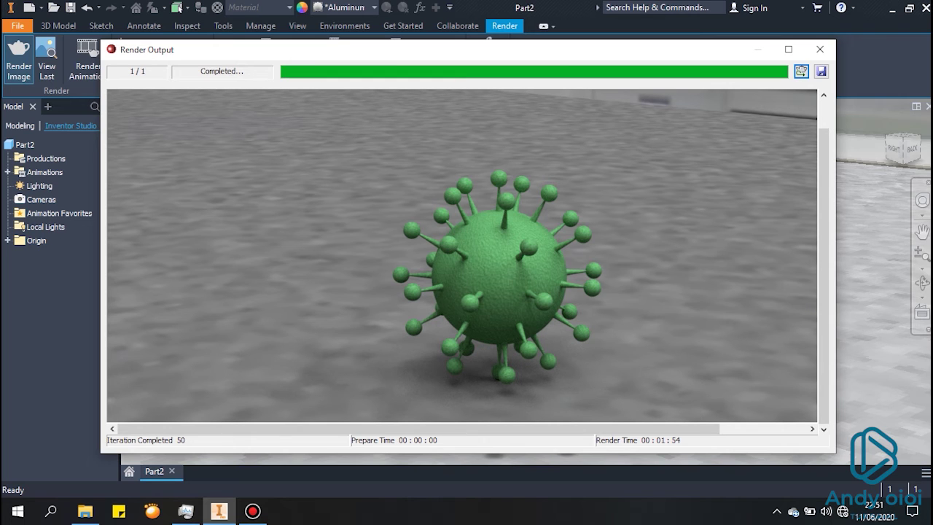
Save the finished render, browsing to Memory (E:) > Vidio > Vidio contoh desain 1
{"action": "left_click", "coordinate": [819, 73]}
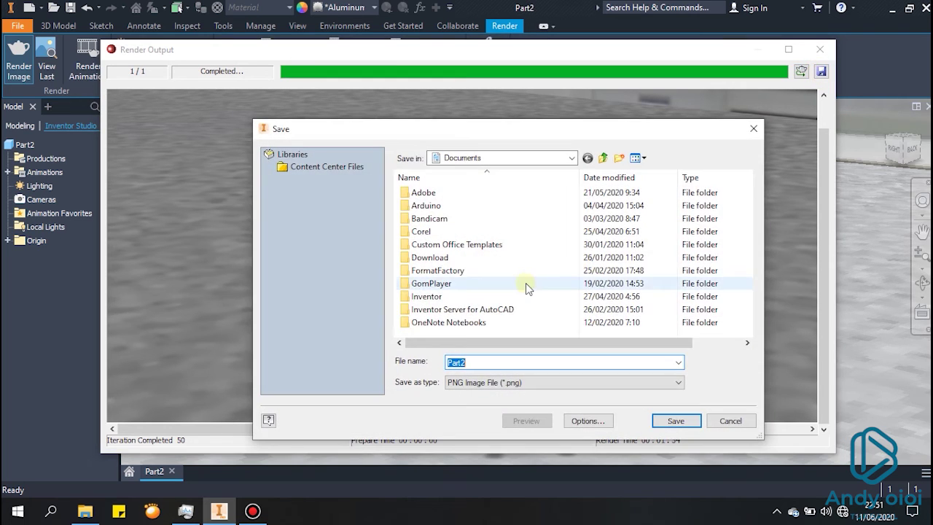
{"action": "left_click", "coordinate": [573, 158]}
{"action": "left_click", "coordinate": [478, 343]}
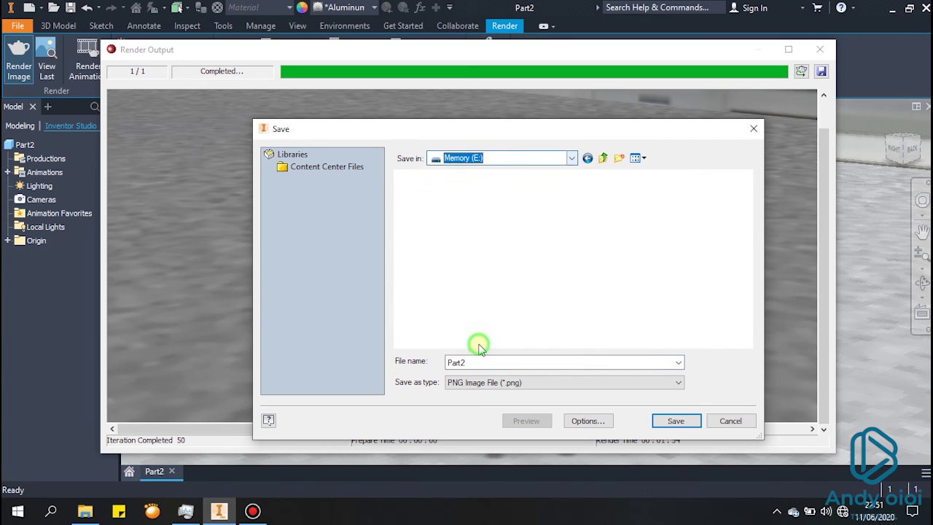
{"action": "scroll", "coordinate": [511, 306], "scroll_direction": "down", "scroll_amount": 2}
{"action": "double_click", "coordinate": [586, 293]}
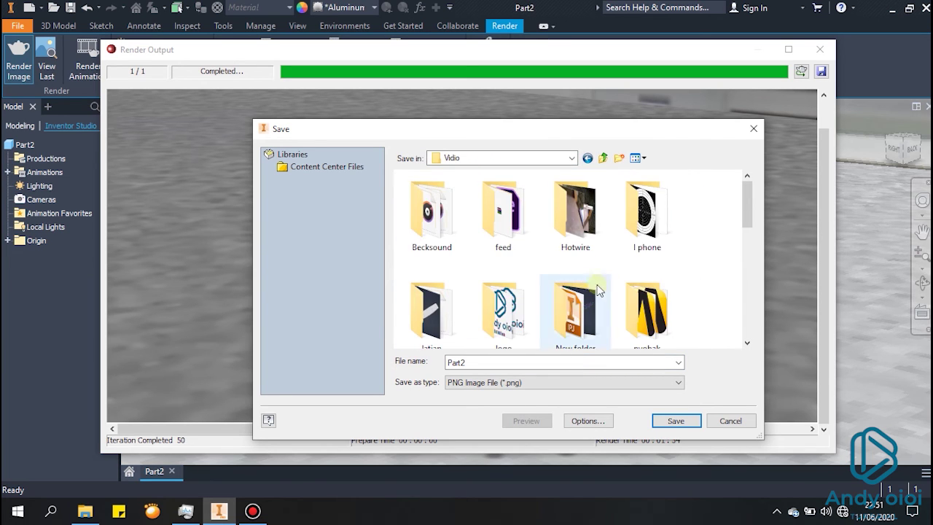
{"action": "scroll", "coordinate": [627, 307], "scroll_direction": "down", "scroll_amount": 3}
{"action": "scroll", "coordinate": [638, 312], "scroll_direction": "down", "scroll_amount": 1}
{"action": "left_click", "coordinate": [563, 320]}
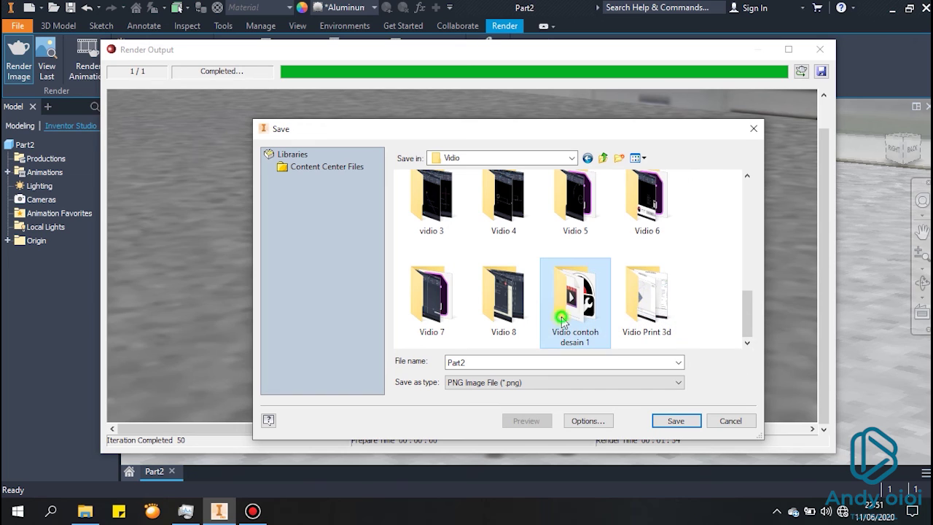
{"action": "double_click", "coordinate": [558, 321]}
Save it as a PNG named Virus in the Virus folder and close the render output
{"action": "scroll", "coordinate": [576, 285], "scroll_direction": "down", "scroll_amount": 3}
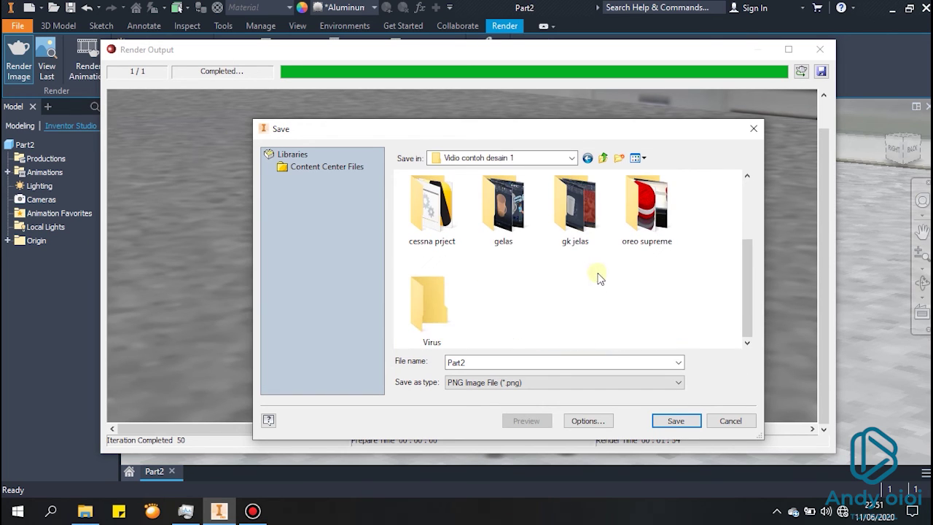
{"action": "left_click", "coordinate": [445, 305]}
{"action": "double_click", "coordinate": [444, 305]}
{"action": "double_click", "coordinate": [504, 363]}
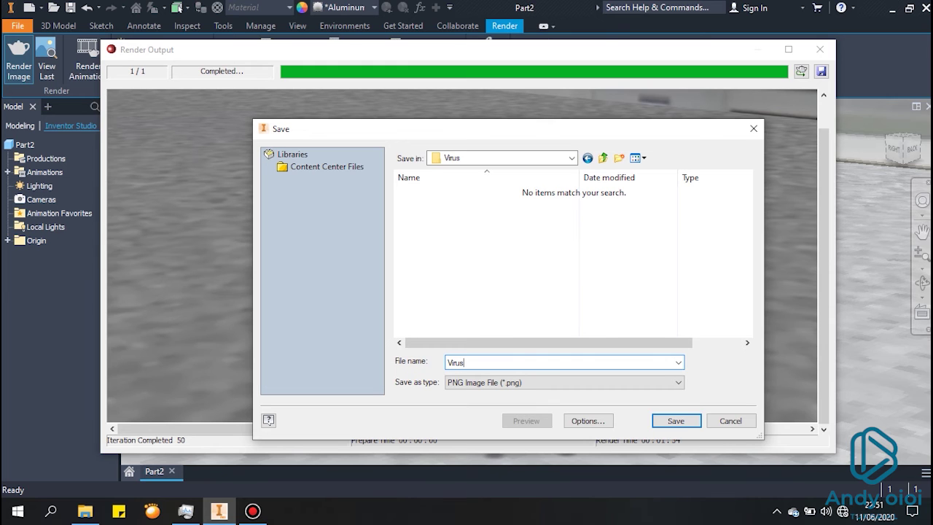
{"action": "key", "text": "Return"}
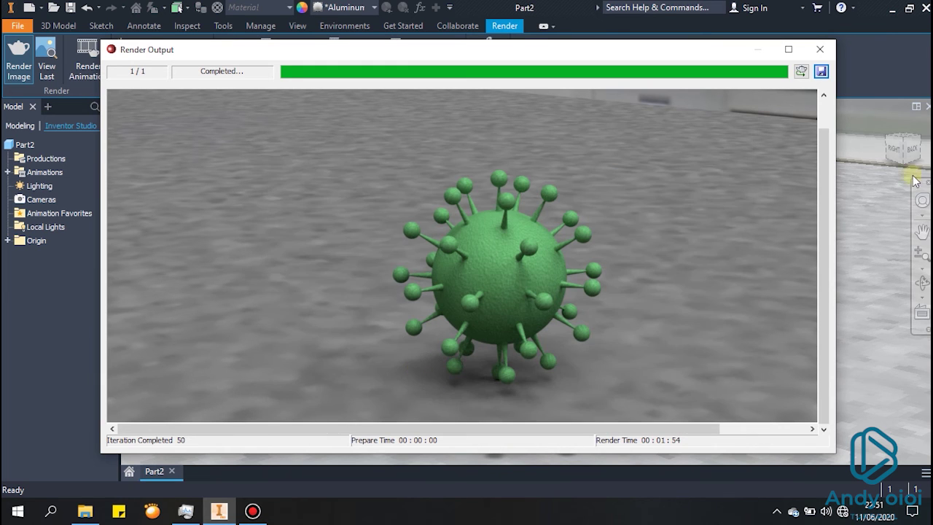
{"action": "left_click", "coordinate": [820, 49]}
Finish Inventor Studio and open the green Aluminum Cast(1) appearance for editing
{"action": "left_click", "coordinate": [347, 108]}
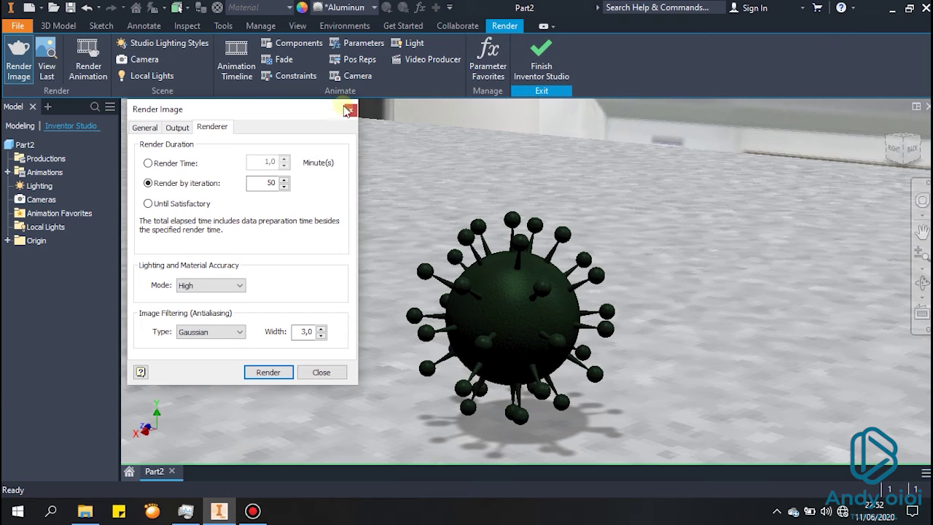
{"action": "left_click", "coordinate": [540, 55]}
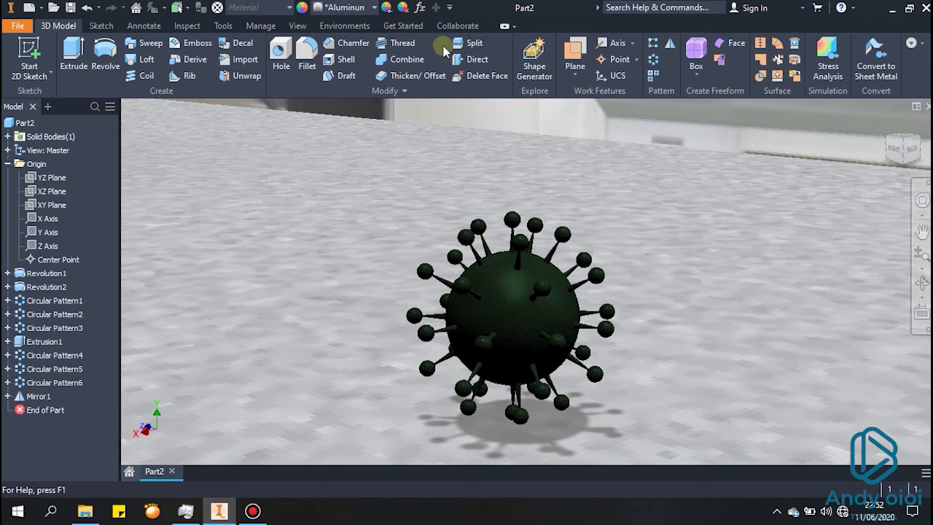
{"action": "left_click", "coordinate": [303, 7]}
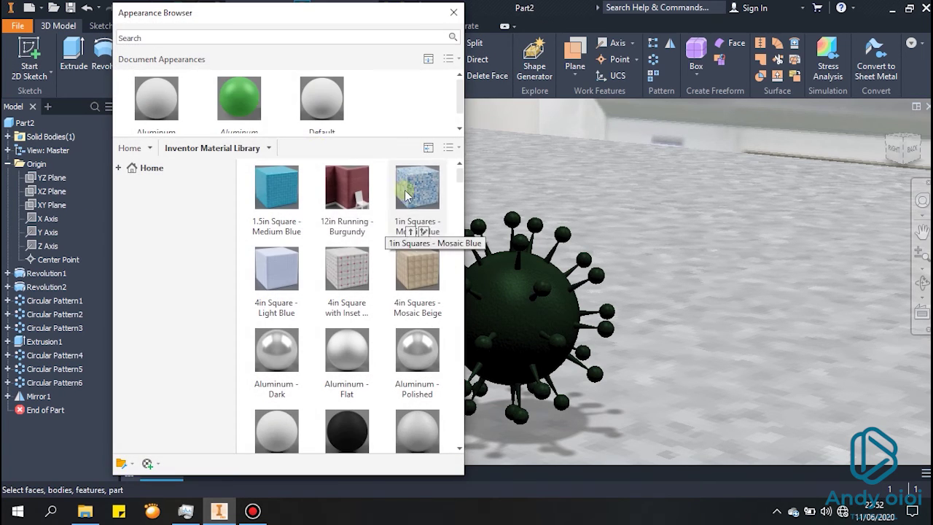
{"action": "right_click", "coordinate": [244, 105]}
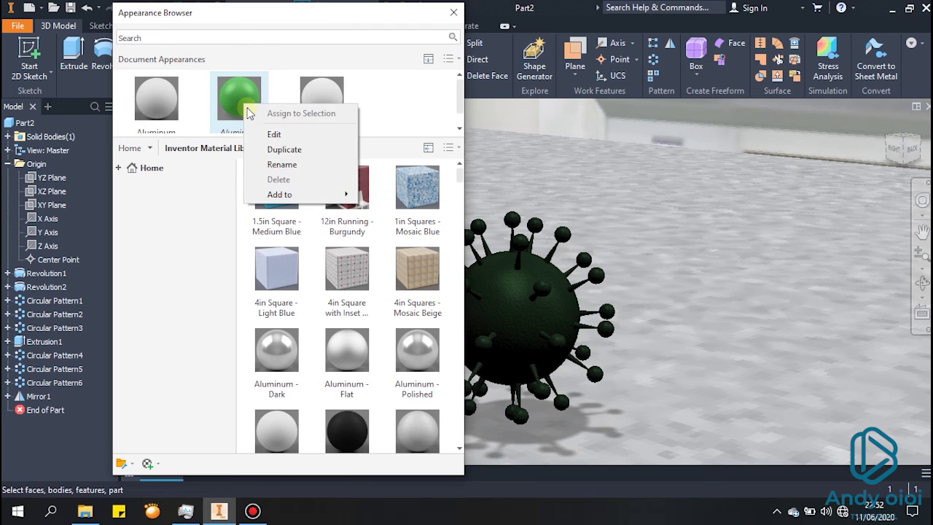
{"action": "left_click", "coordinate": [280, 147]}
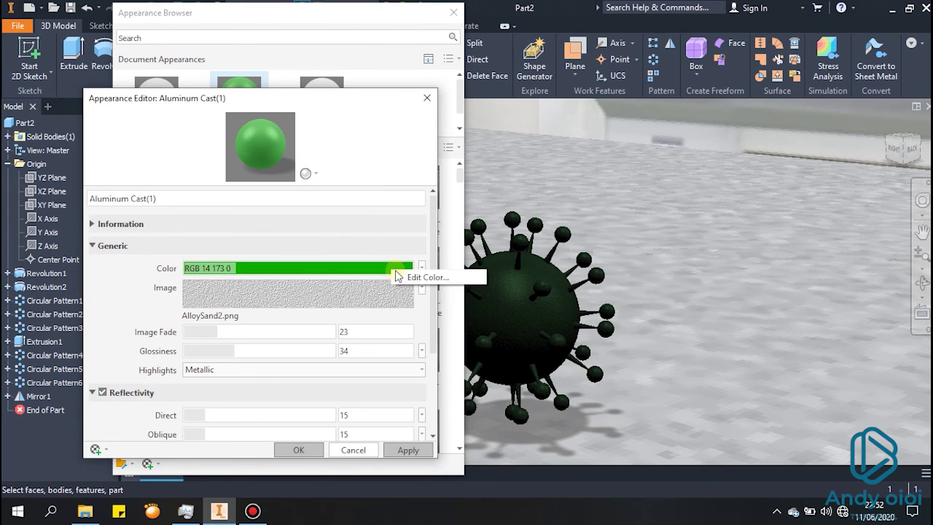
Change the appearance colour to red RGB 255 0 0, apply it, and close both windows
{"action": "left_click", "coordinate": [409, 275]}
{"action": "left_click", "coordinate": [195, 228]}
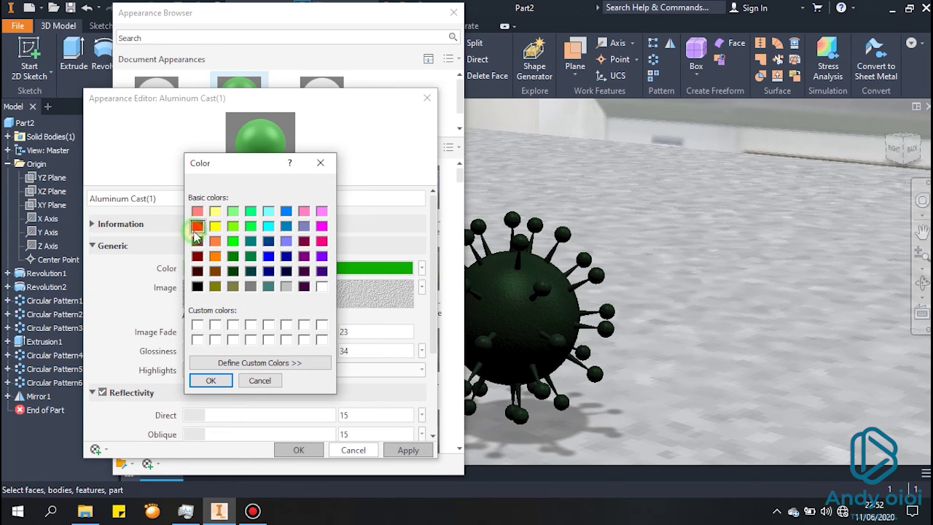
{"action": "left_click", "coordinate": [211, 383]}
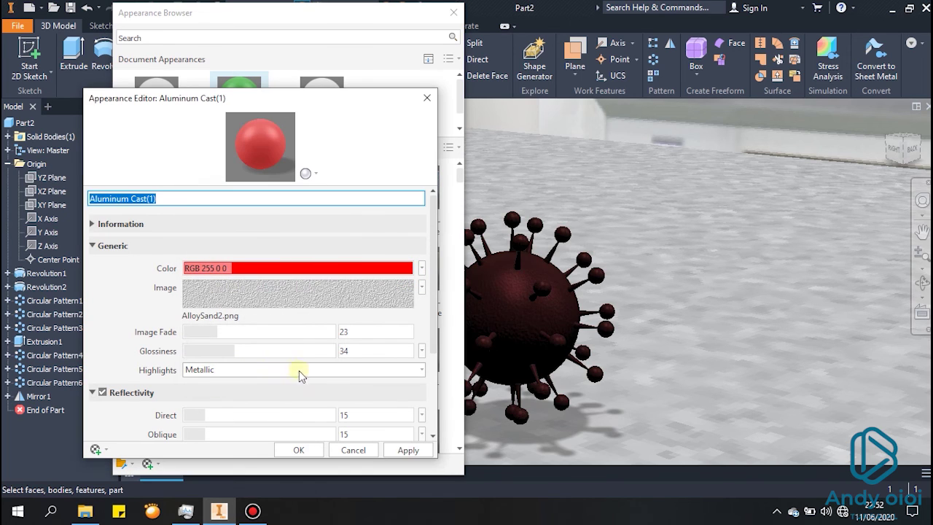
{"action": "left_click", "coordinate": [399, 453]}
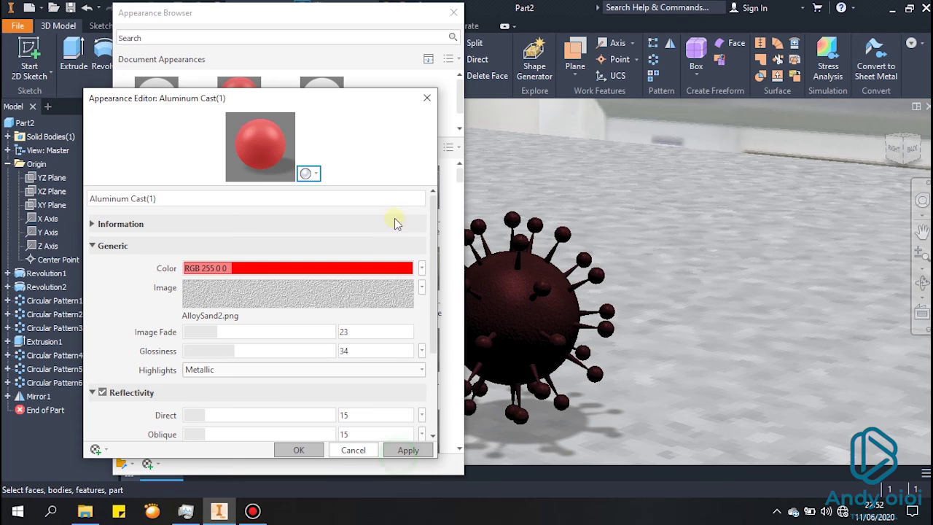
{"action": "left_click", "coordinate": [427, 98]}
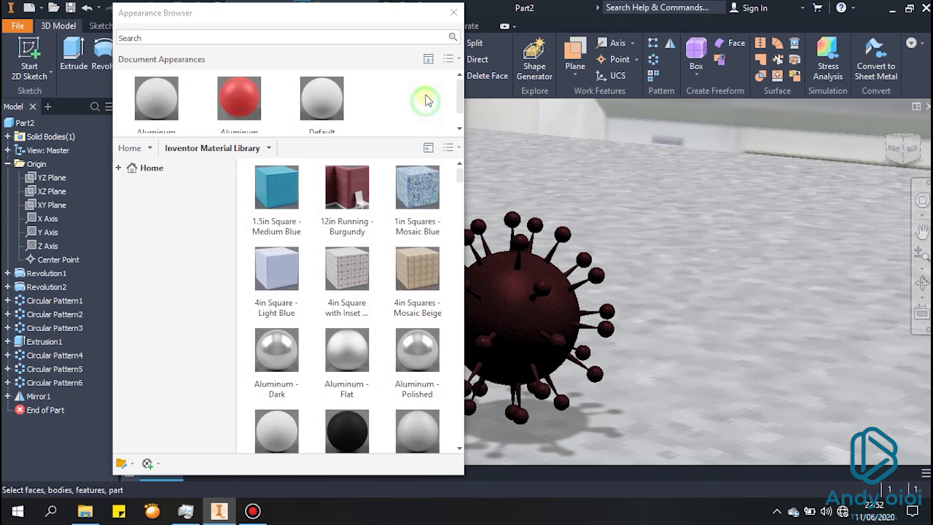
{"action": "left_click", "coordinate": [453, 13]}
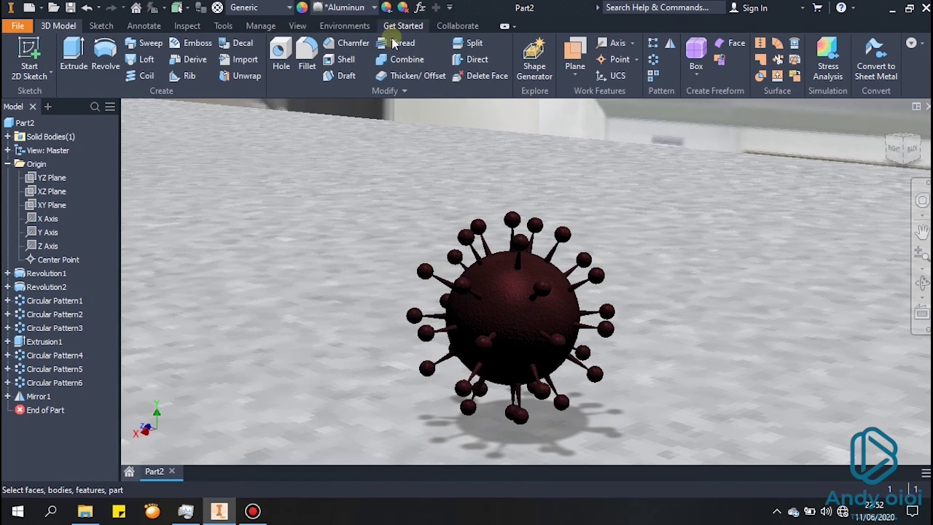
Enter Inventor Studio and render the red virus image
{"action": "left_click", "coordinate": [456, 26]}
{"action": "left_click", "coordinate": [350, 27]}
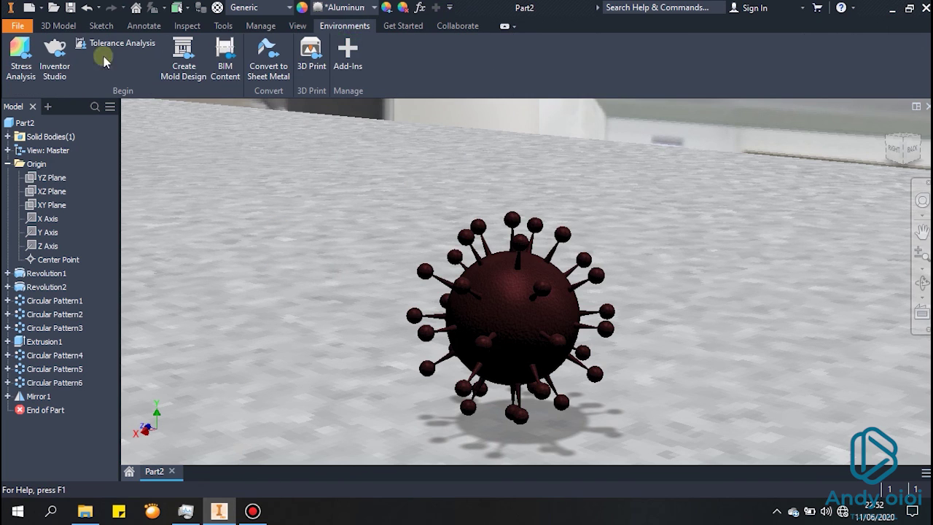
{"action": "left_click", "coordinate": [54, 54]}
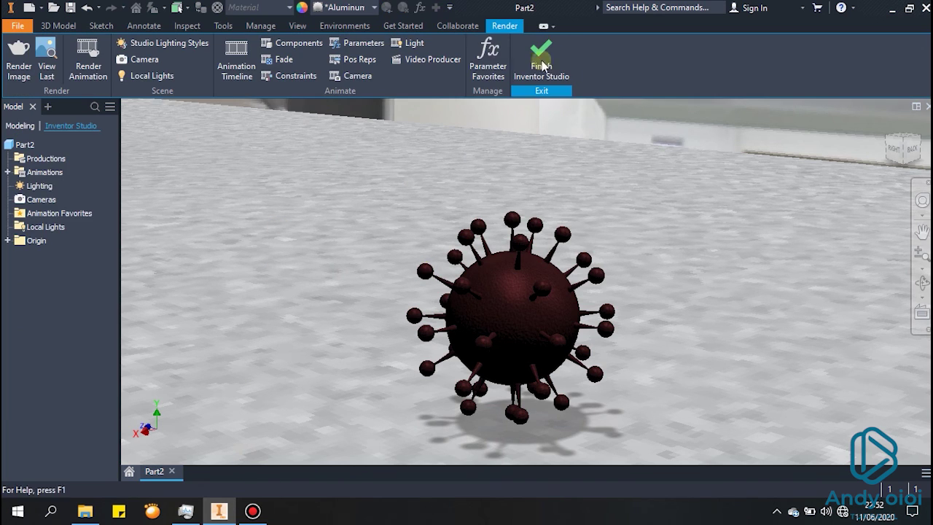
{"action": "left_click", "coordinate": [19, 61]}
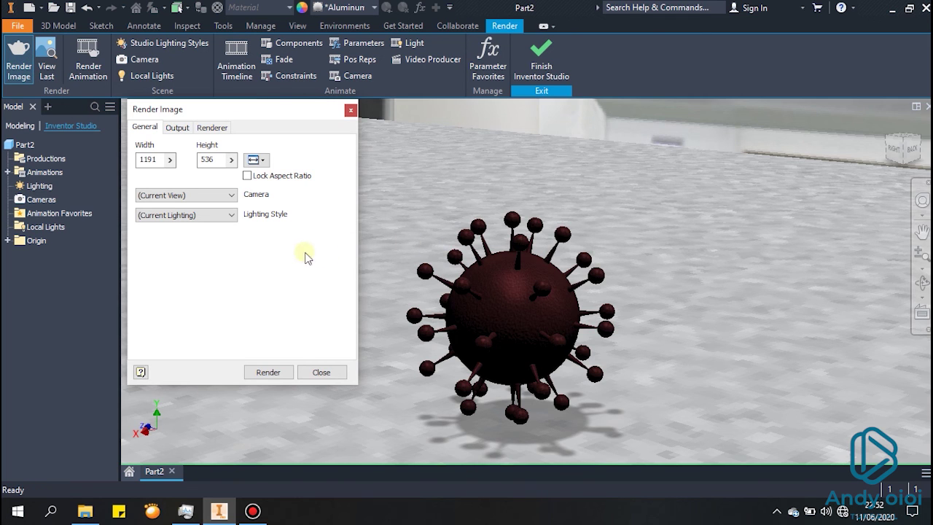
{"action": "left_click", "coordinate": [277, 373]}
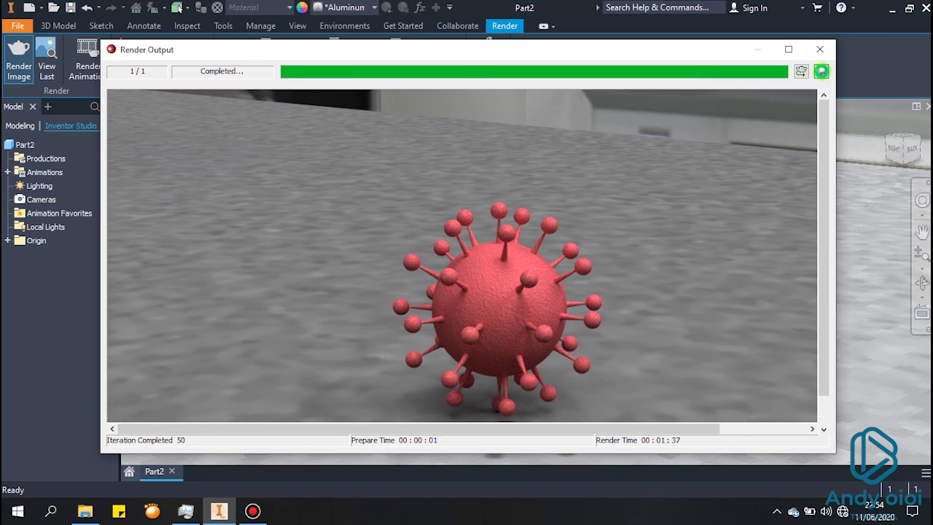
Save the finished red render as a PNG named 'virus merah'
{"action": "left_click", "coordinate": [821, 70]}
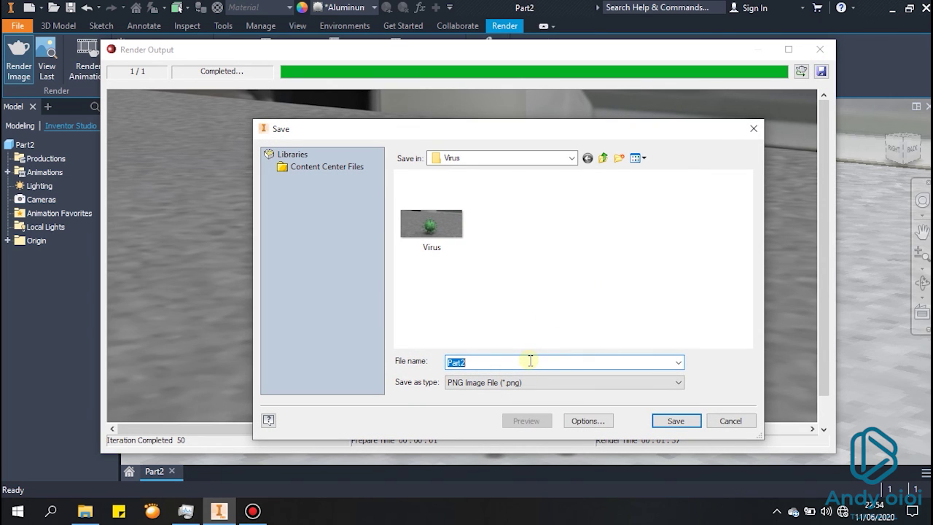
{"action": "type", "text": "virus m"}
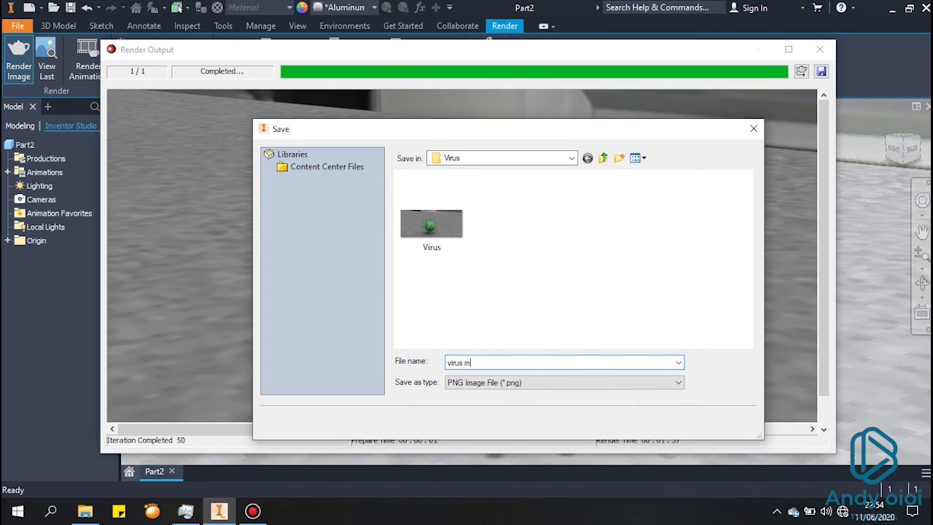
{"action": "type", "text": "erah"}
{"action": "key", "text": "Return"}
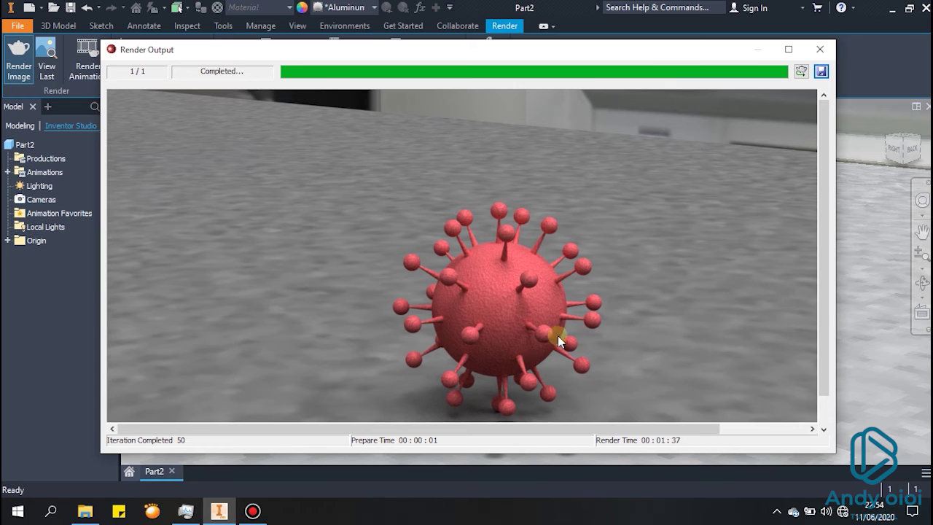
Show the Virus folder as Large icons in File Explorer and open virus merah.png in Photos
{"action": "left_click", "coordinate": [85, 510]}
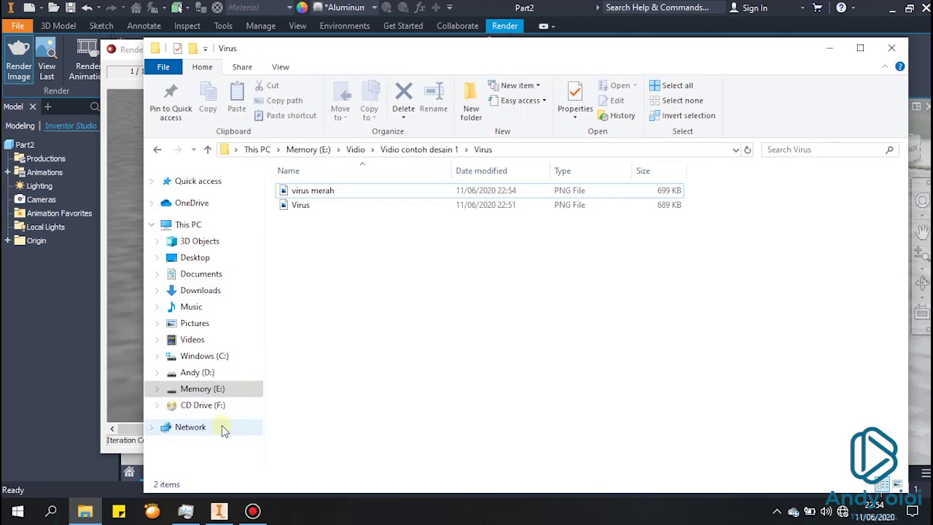
{"action": "left_click", "coordinate": [897, 484]}
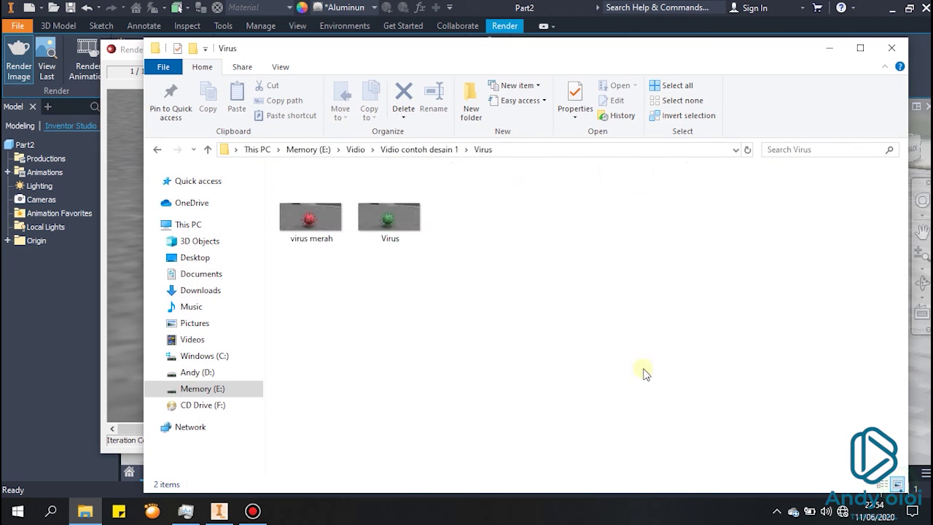
{"action": "left_click", "coordinate": [344, 222]}
{"action": "double_click", "coordinate": [344, 223]}
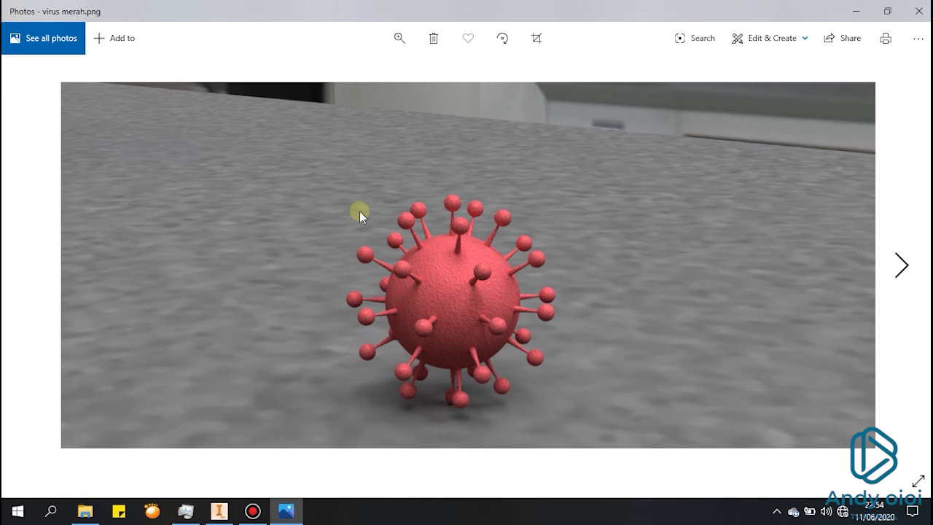
Page to the green Virus.png render in Photos, then close the viewer
{"action": "left_click", "coordinate": [908, 266]}
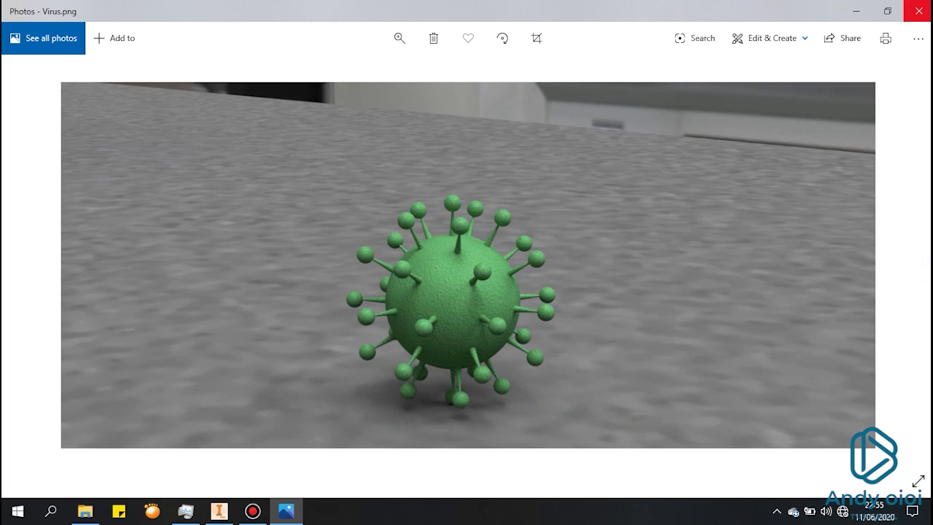
{"action": "left_click", "coordinate": [920, 7]}
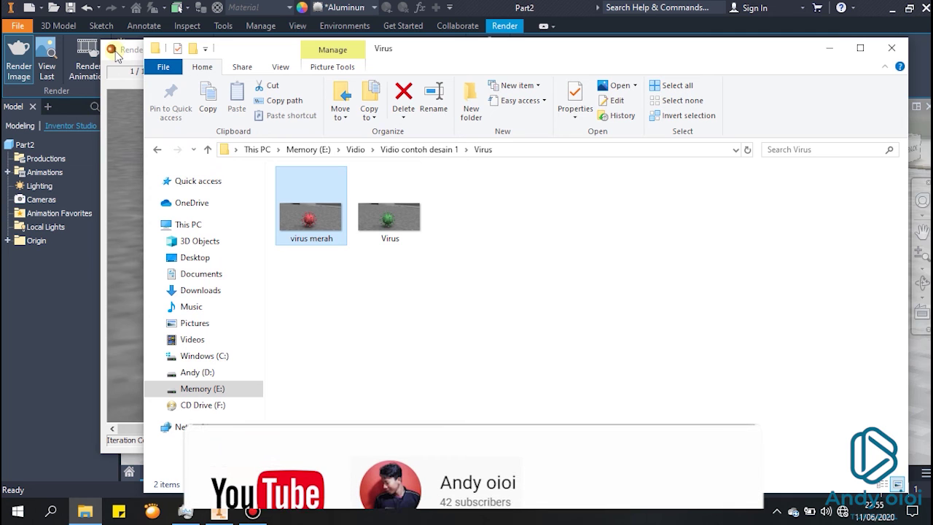
Bring Inventor's Render Output window with the finished red virus render to the front
{"action": "left_click", "coordinate": [112, 50]}
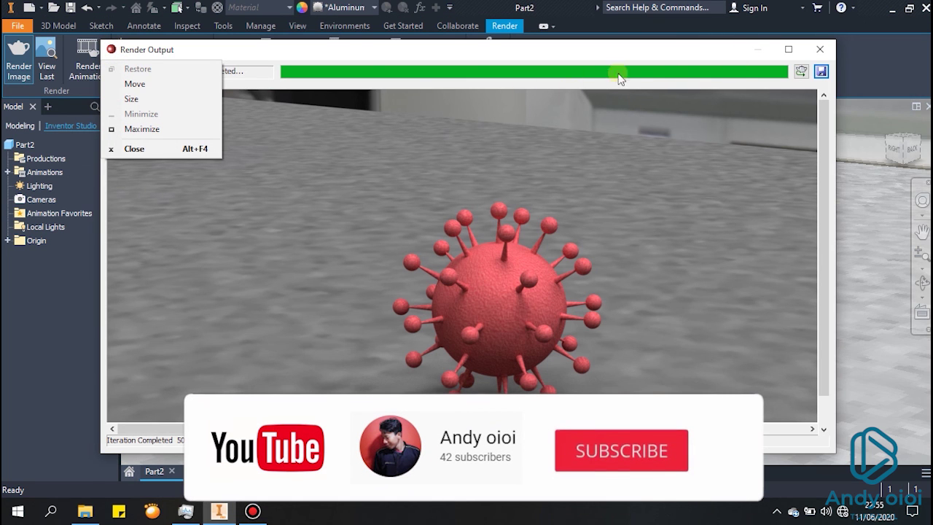